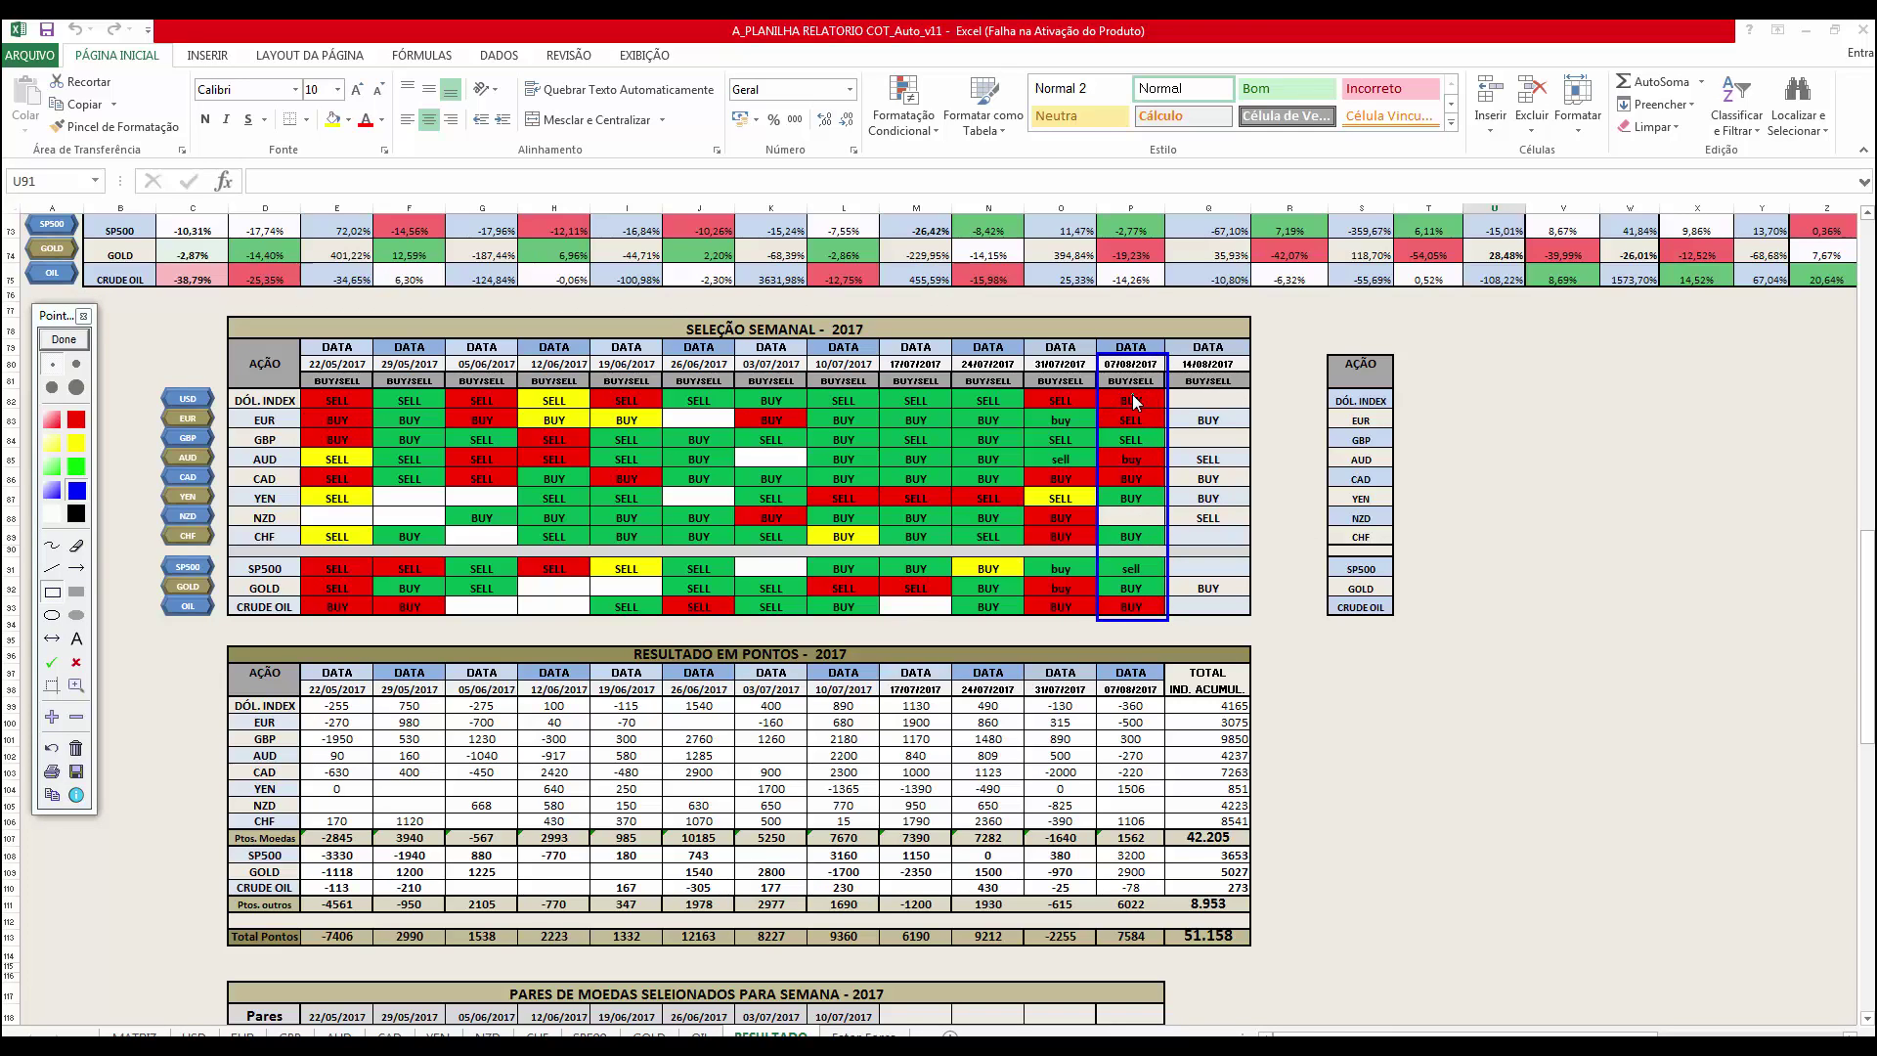
Box the 07/08/2017 currency results, Ptos. Moedas, Ptos. outros and Total Pontos cells of the points table in blue, and clear the markings
click(1141, 635)
drag(1093, 664, 1171, 855)
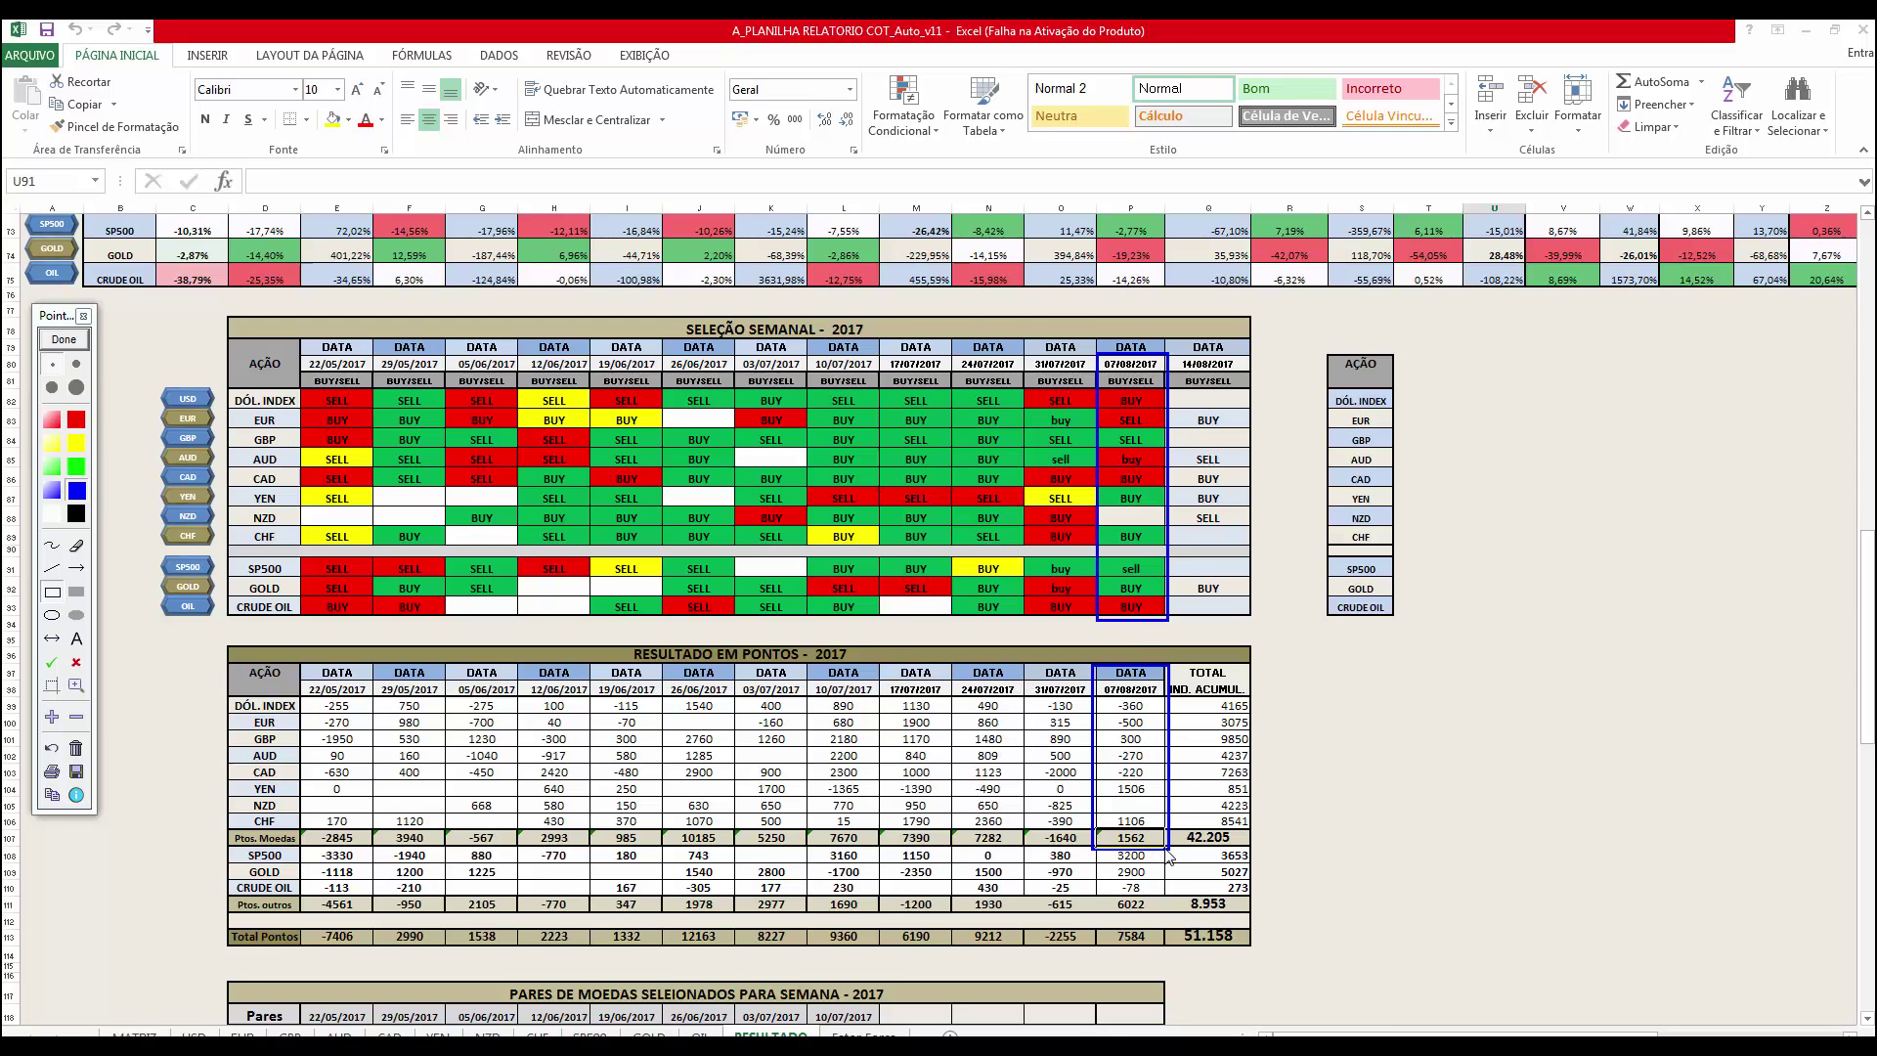
drag(1169, 853, 1169, 851)
drag(1097, 892, 1167, 918)
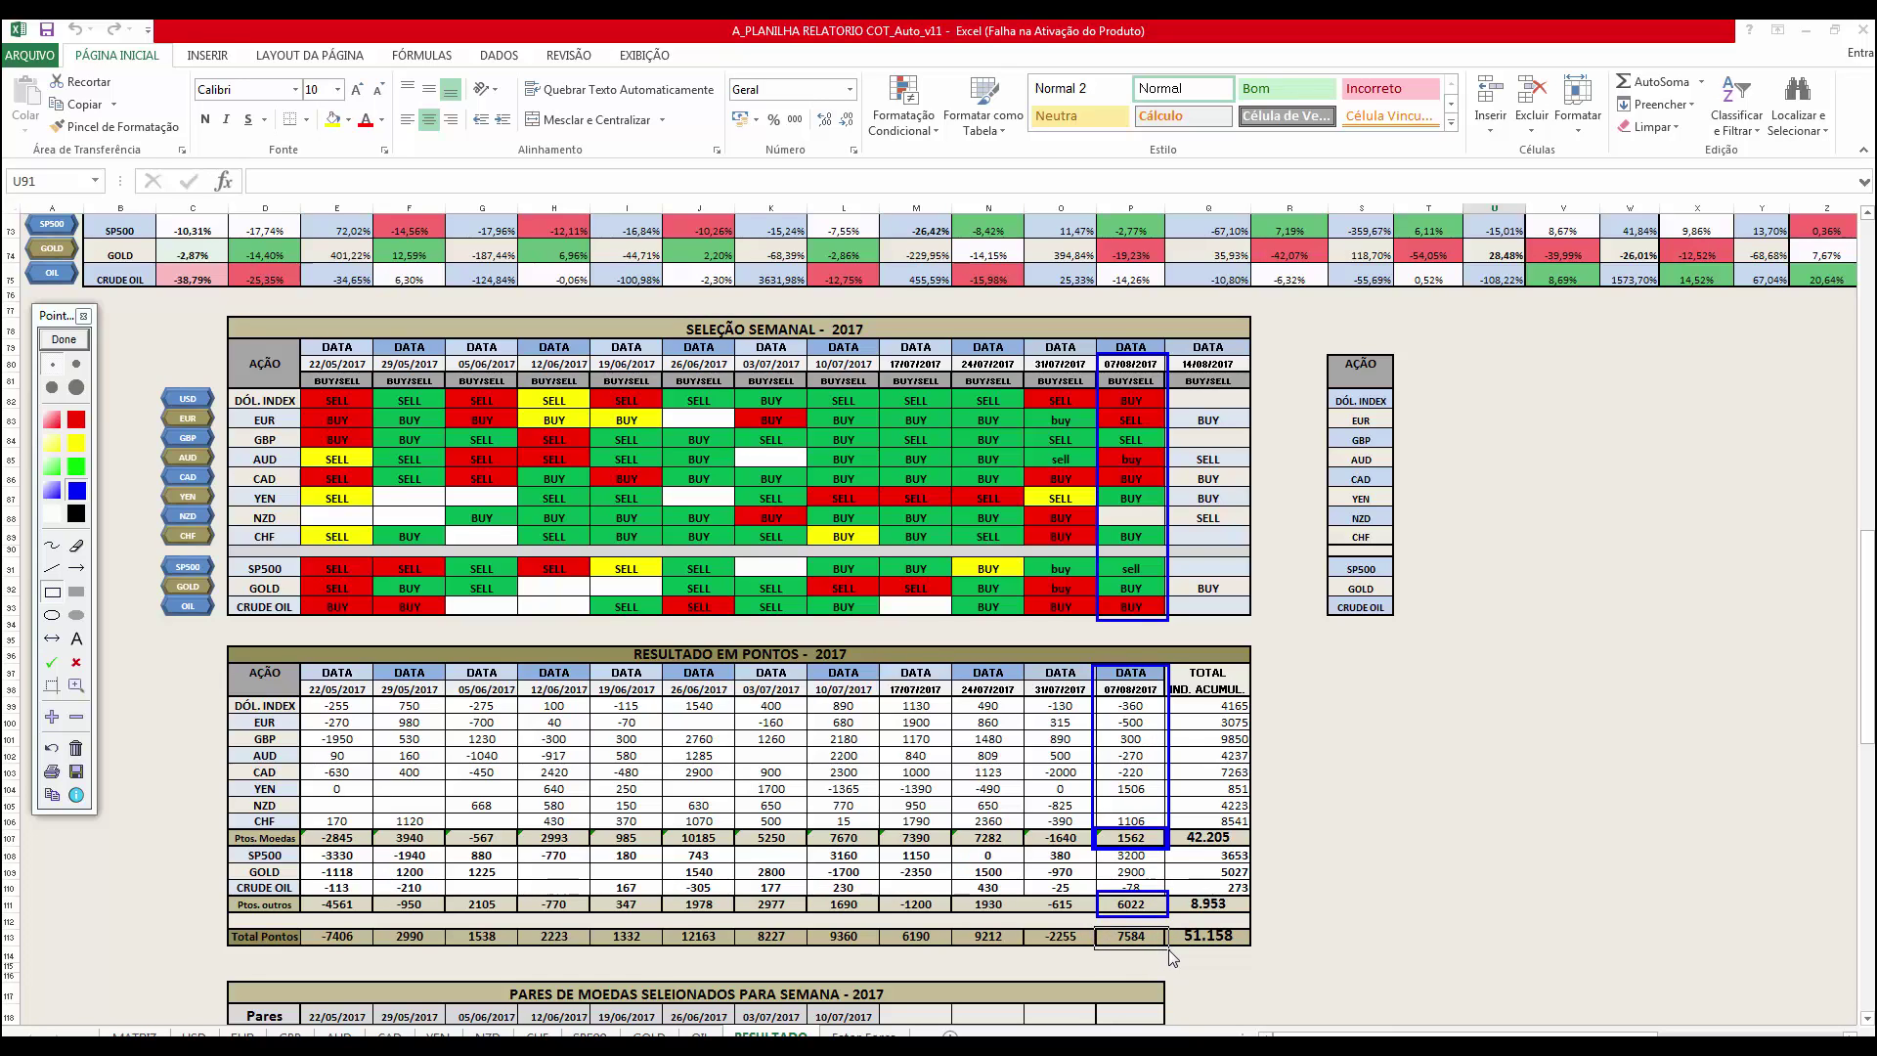
drag(1170, 948, 1169, 951)
drag(1258, 958, 1260, 949)
click(59, 341)
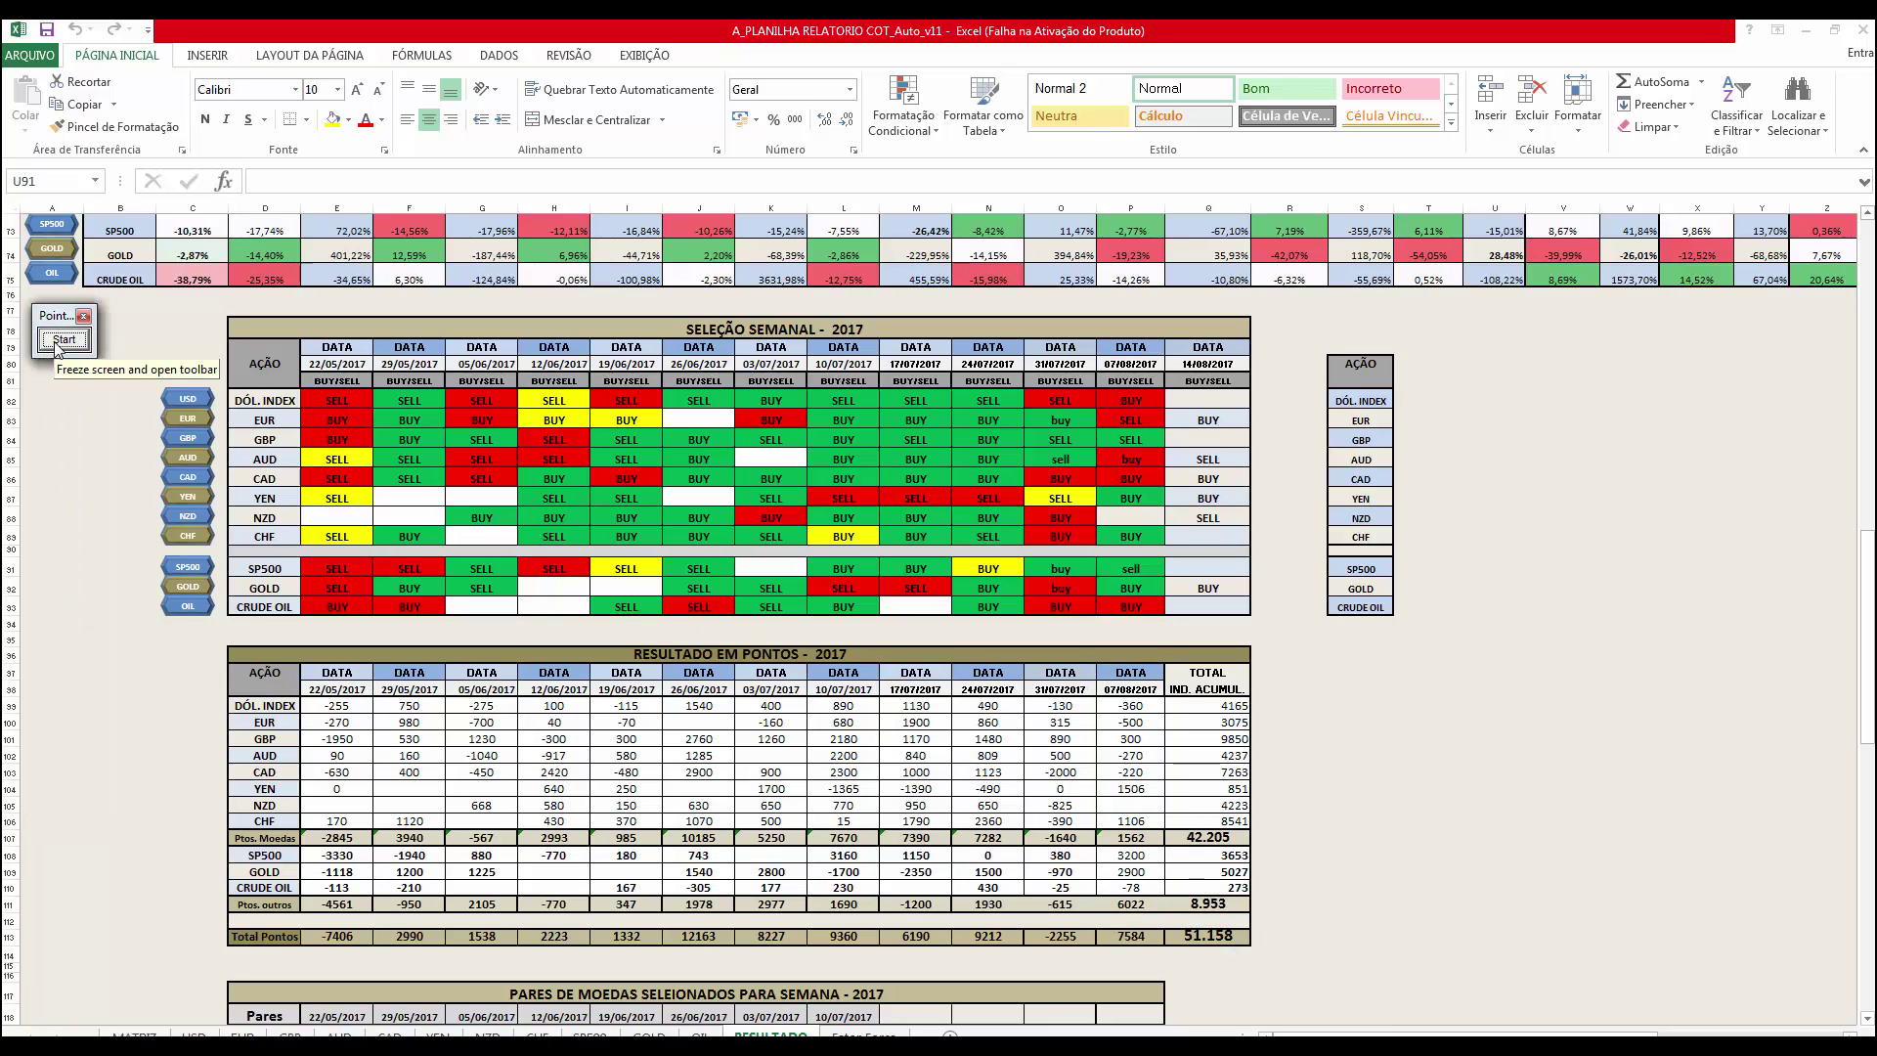
Annotate beside the points table with two short blue horizontal lines at different heights, joined by a rising freehand line
click(59, 342)
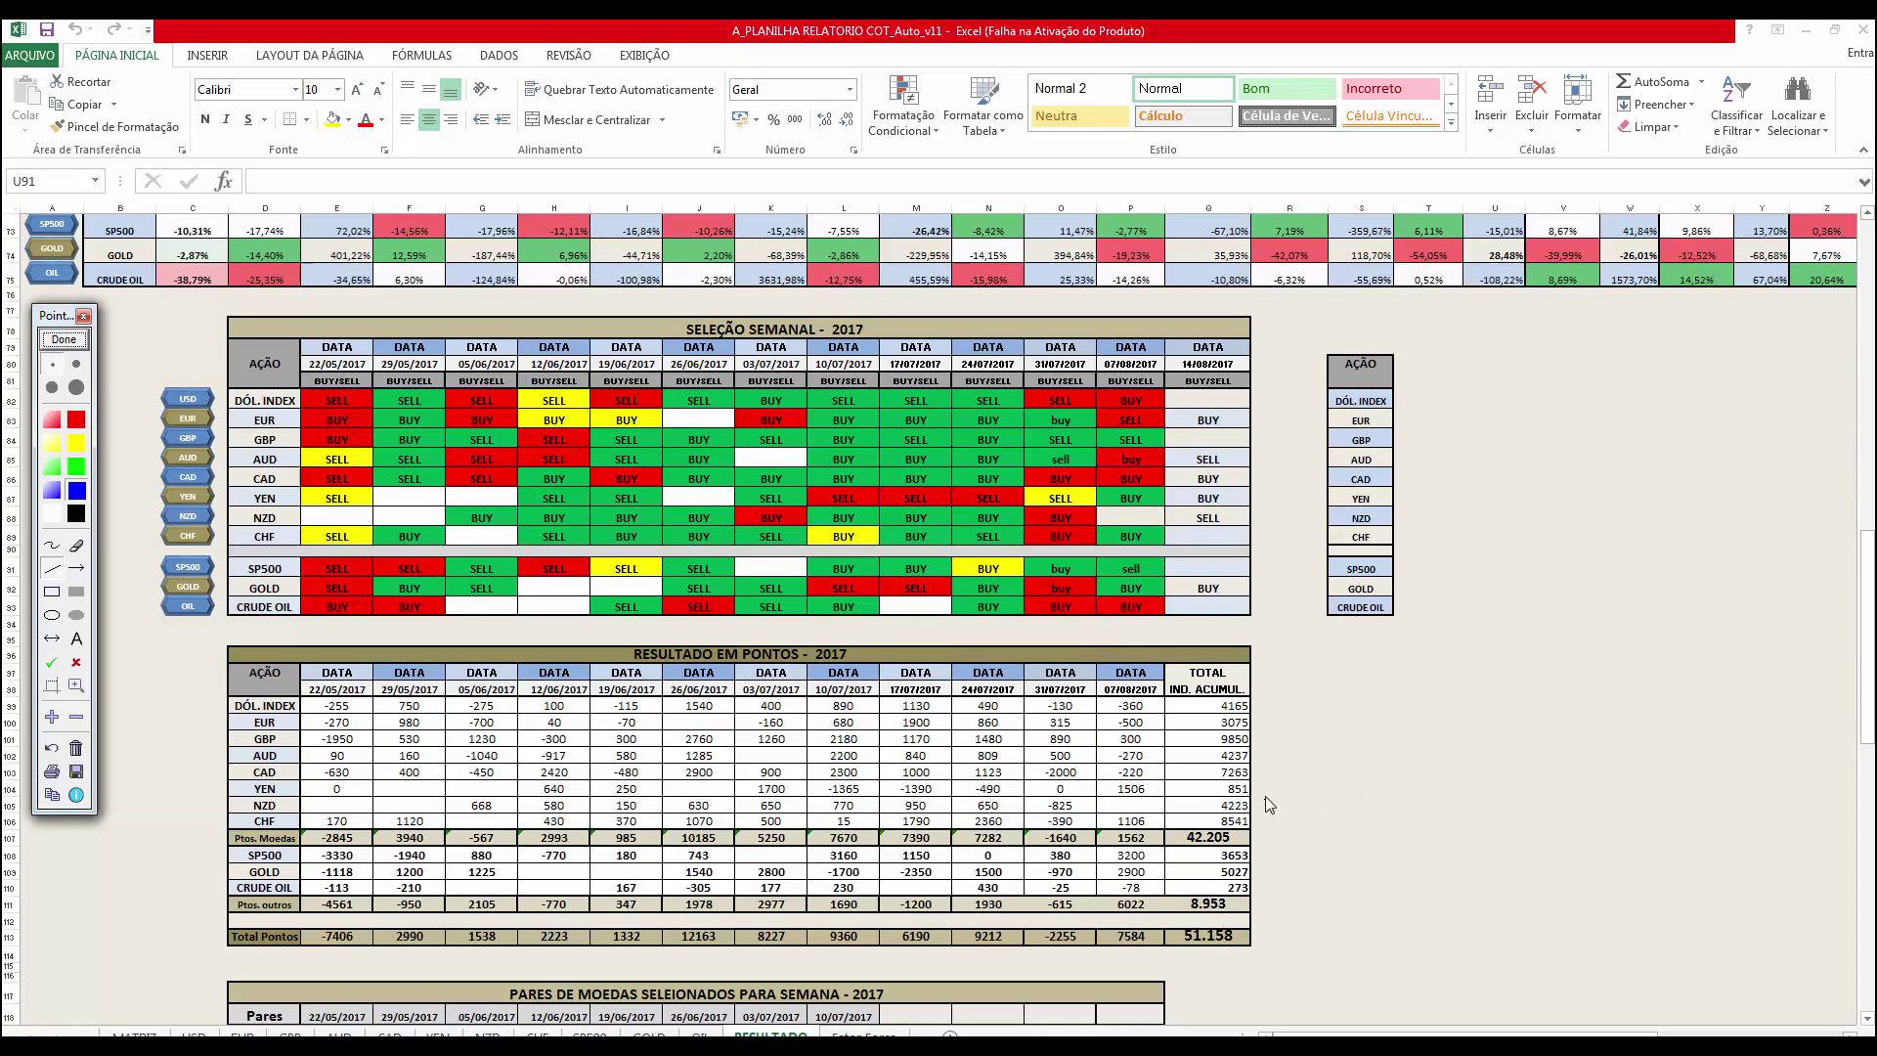
drag(1342, 769, 1394, 764)
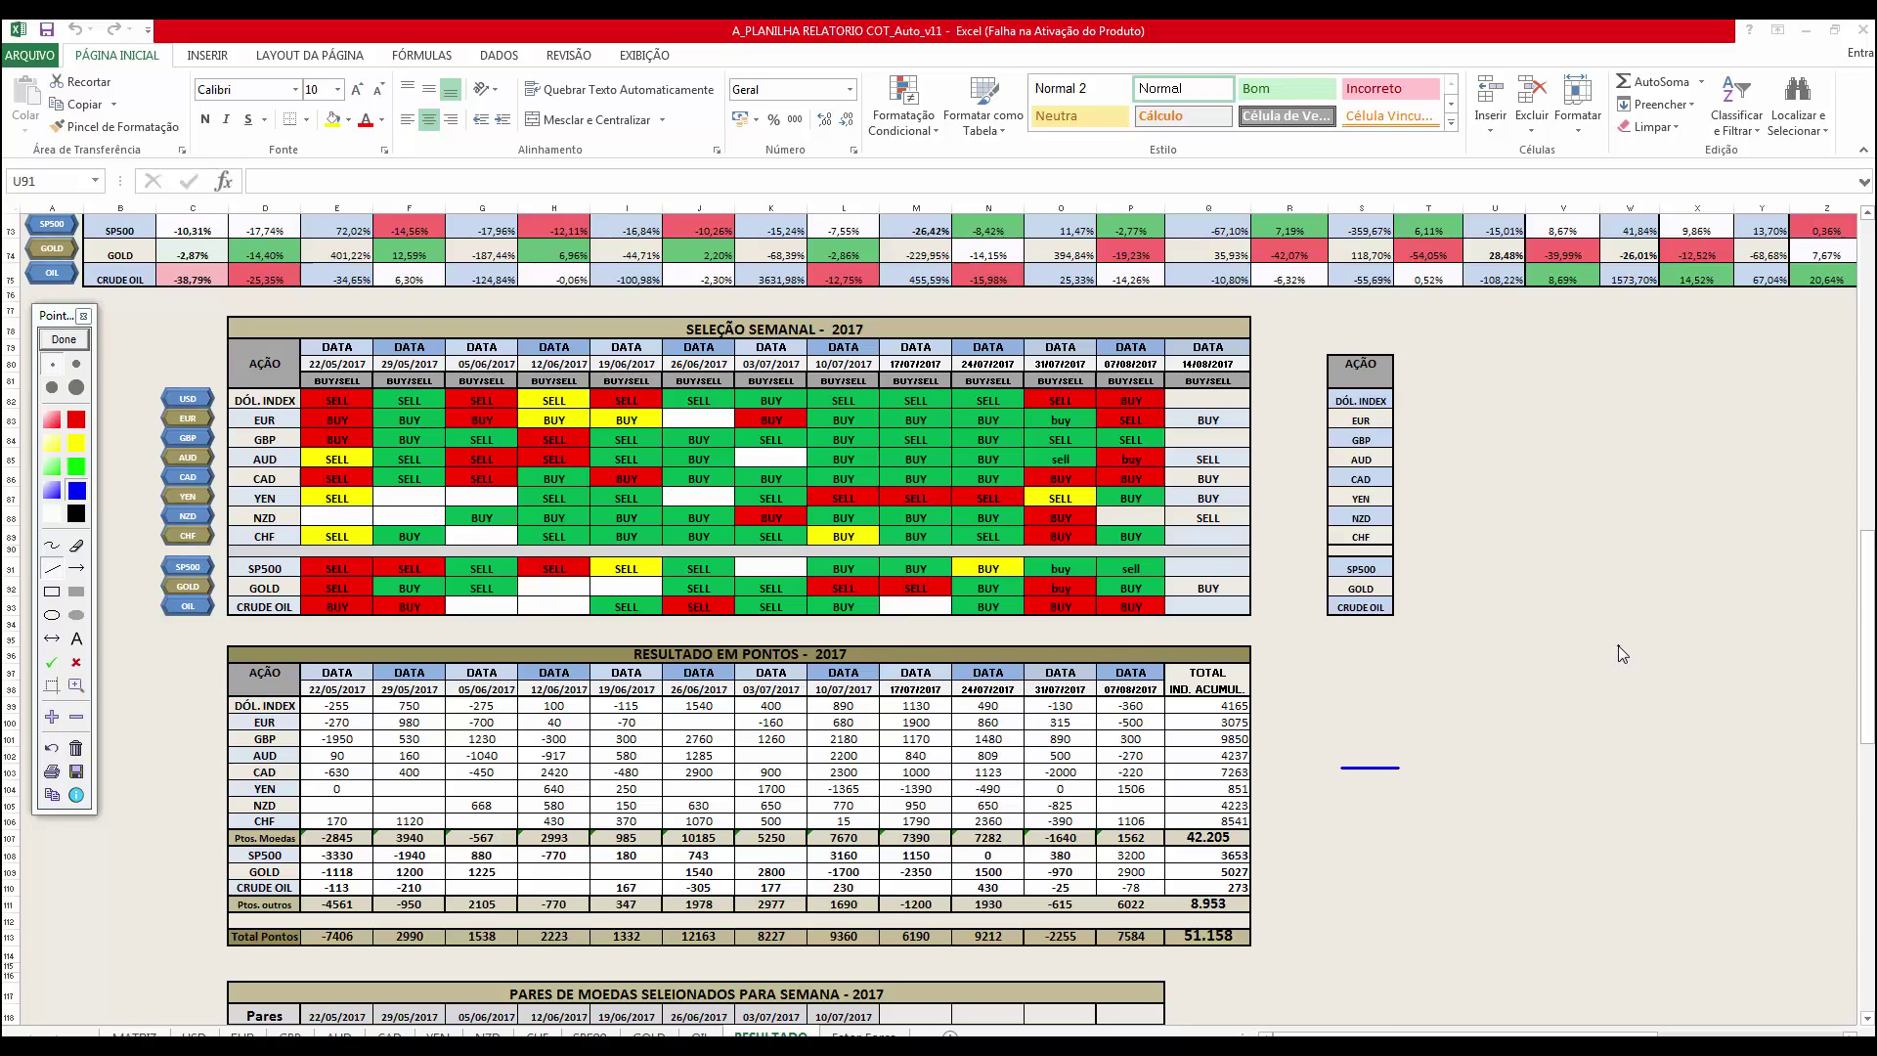
drag(1618, 645, 1672, 647)
click(52, 546)
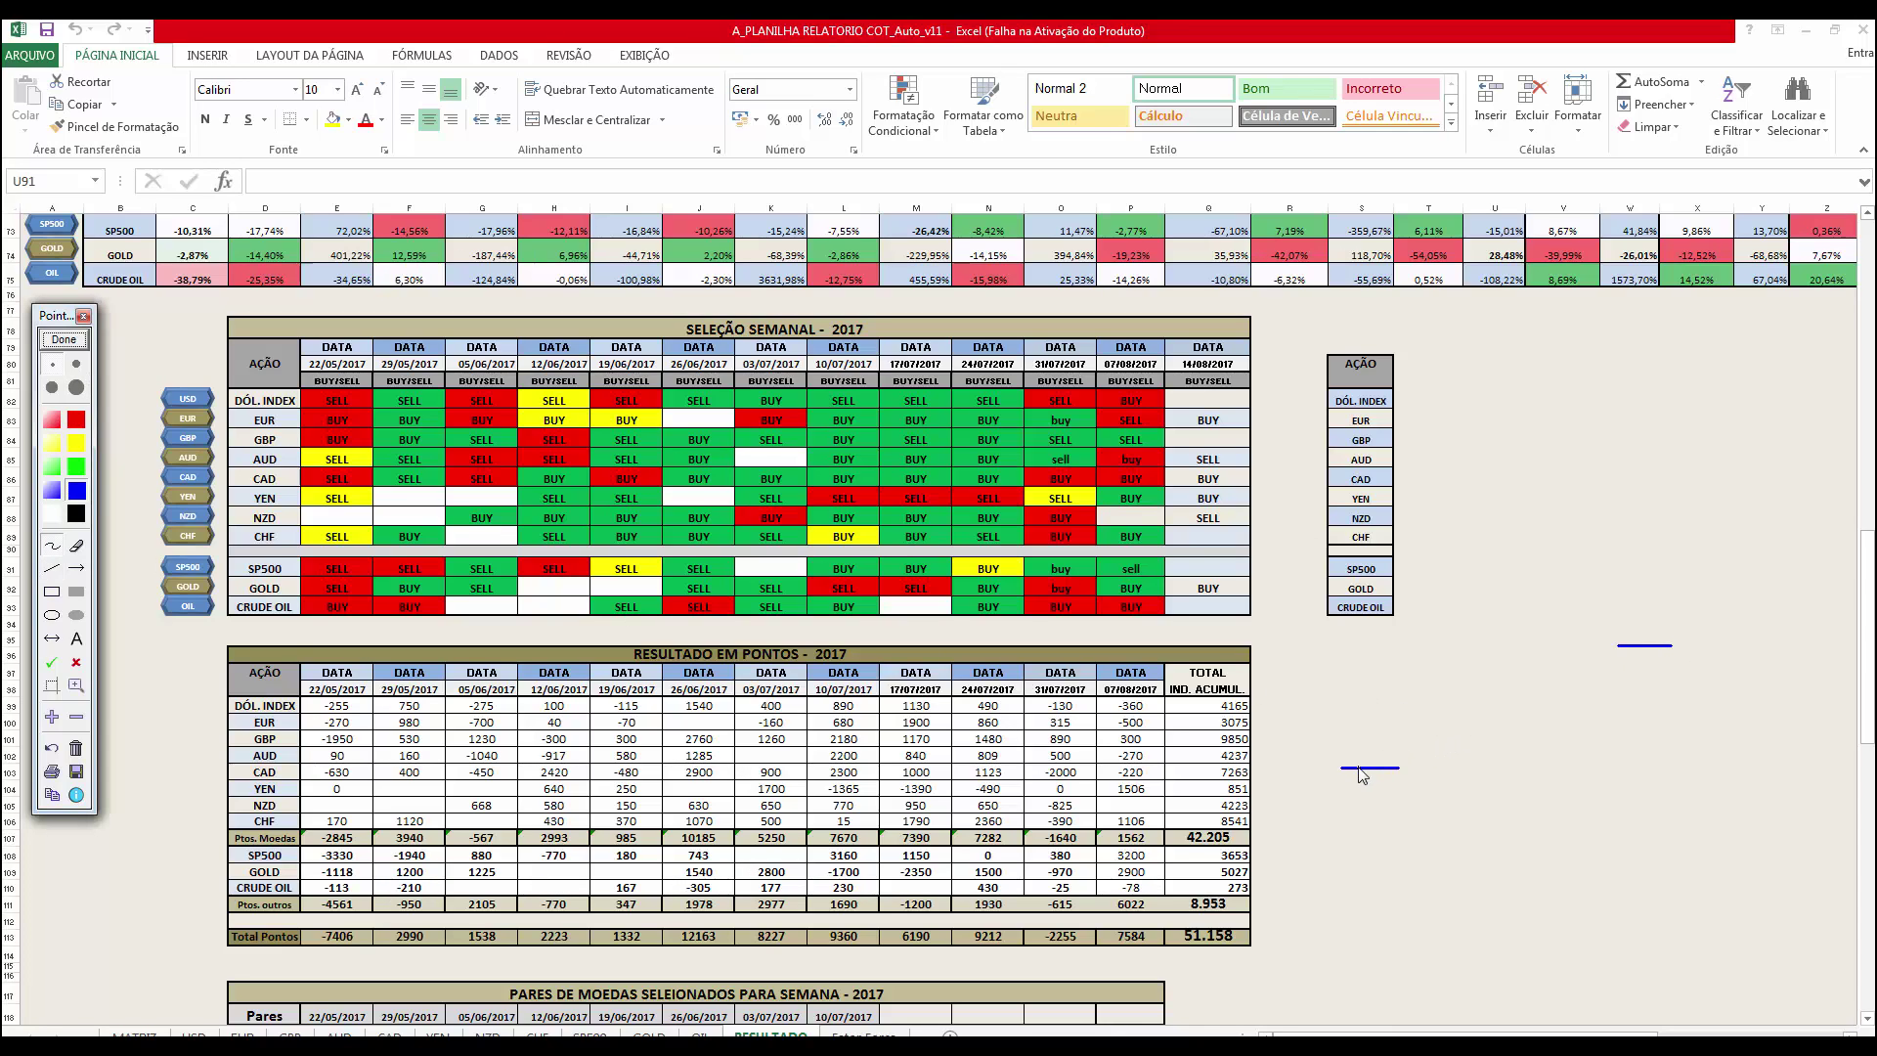
drag(1367, 768, 1650, 645)
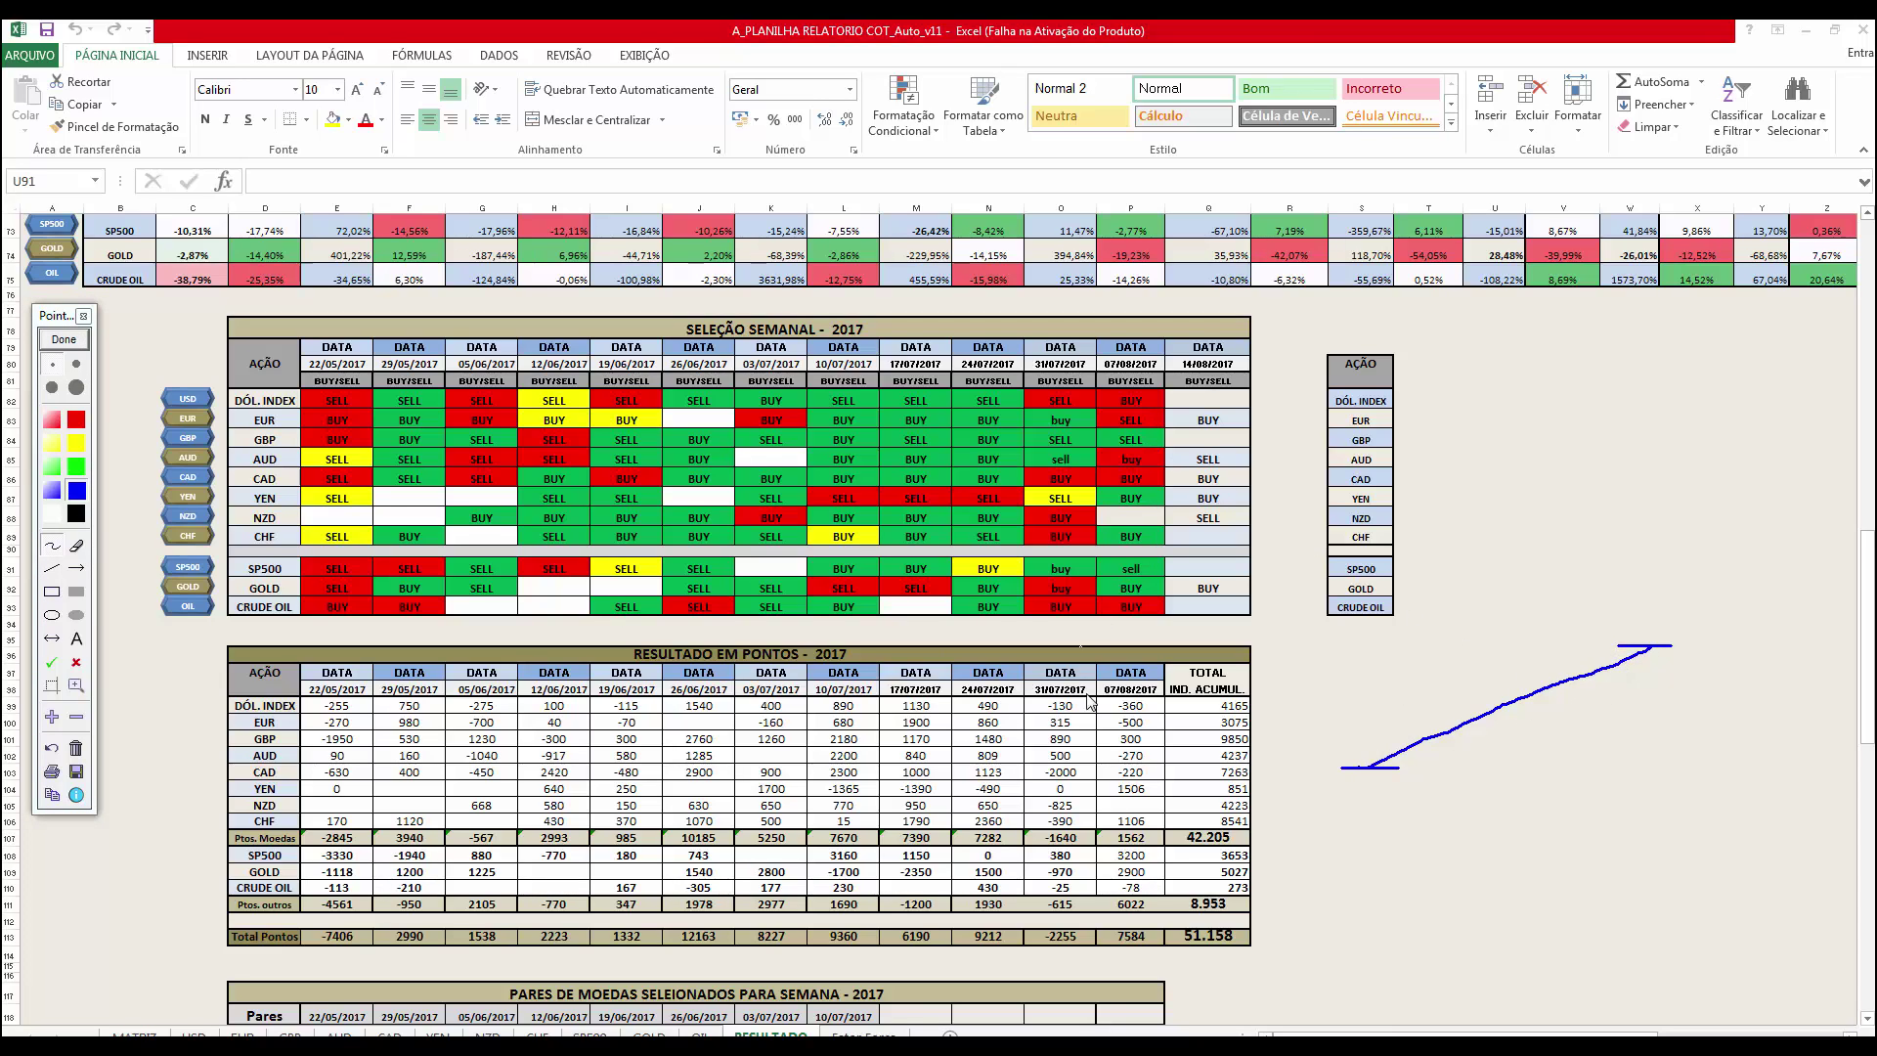
Outline the entire 07/08/2017 column of the points results table with a blue rectangle and close the annotation
click(61, 591)
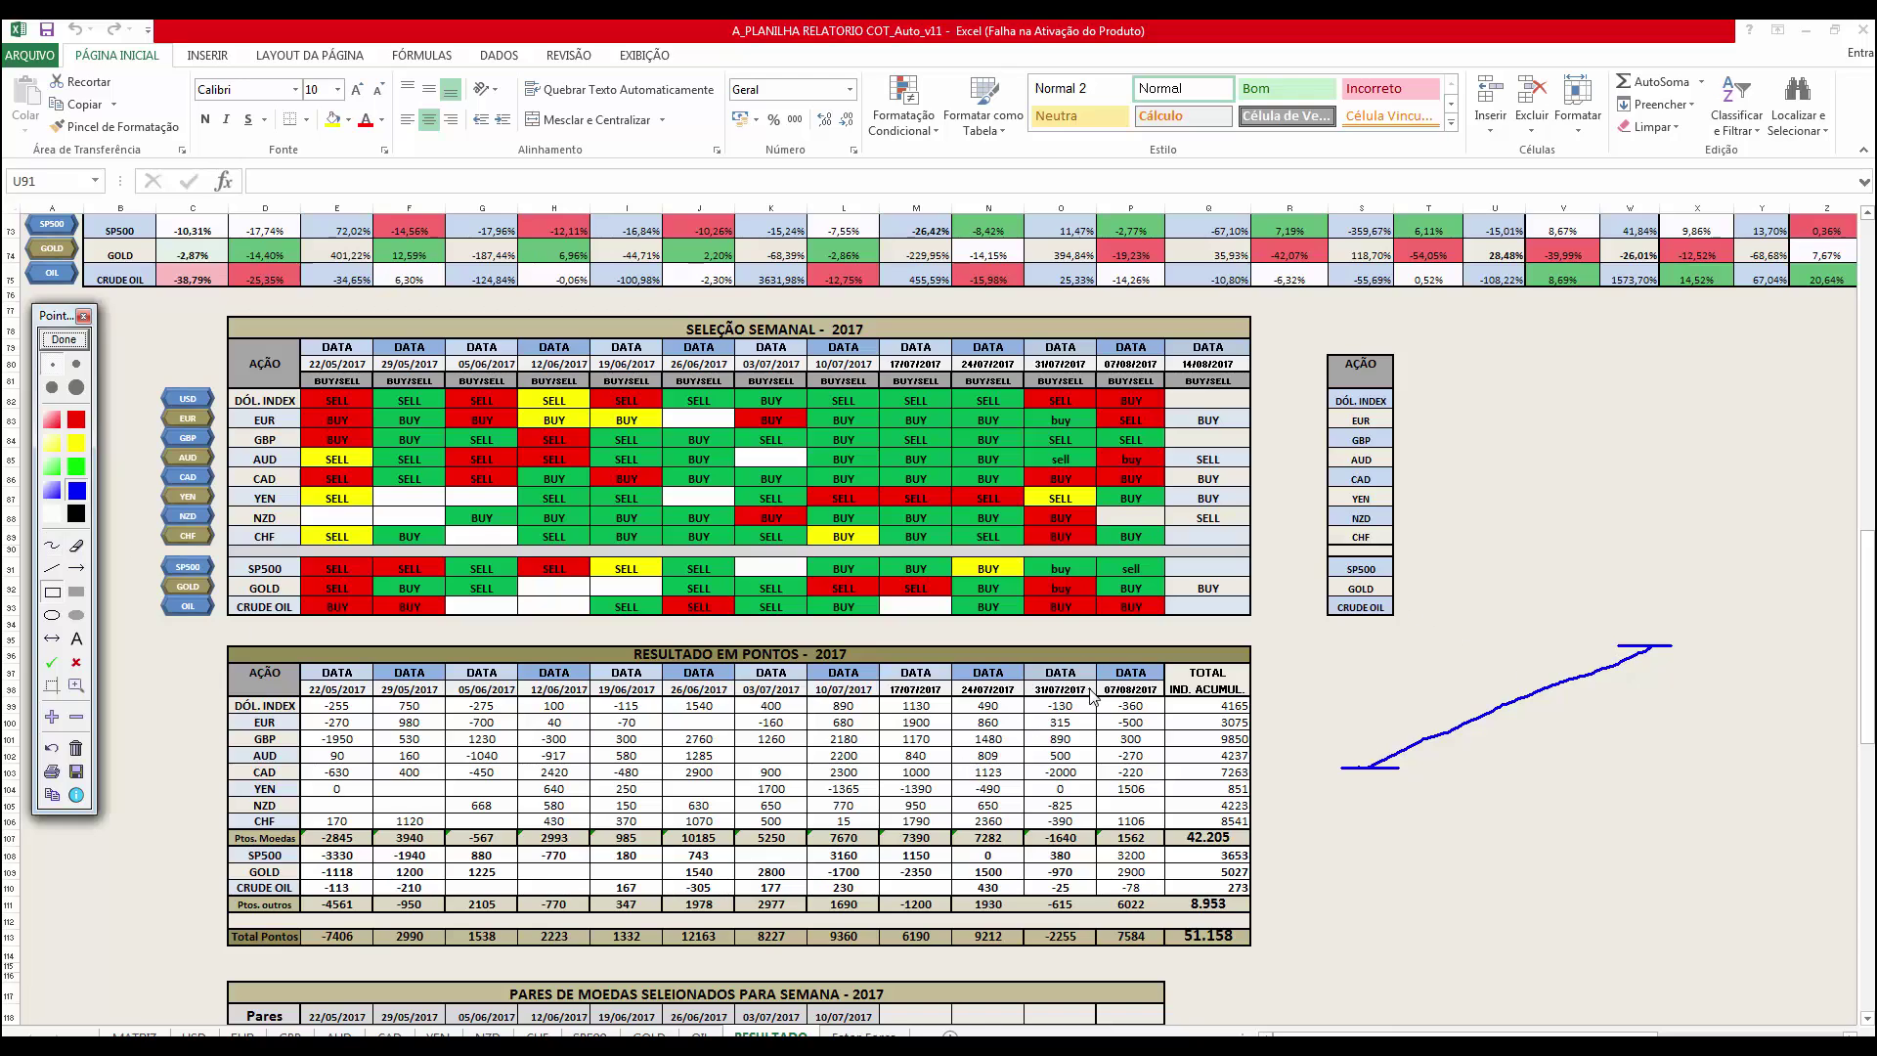
drag(1095, 682, 1163, 946)
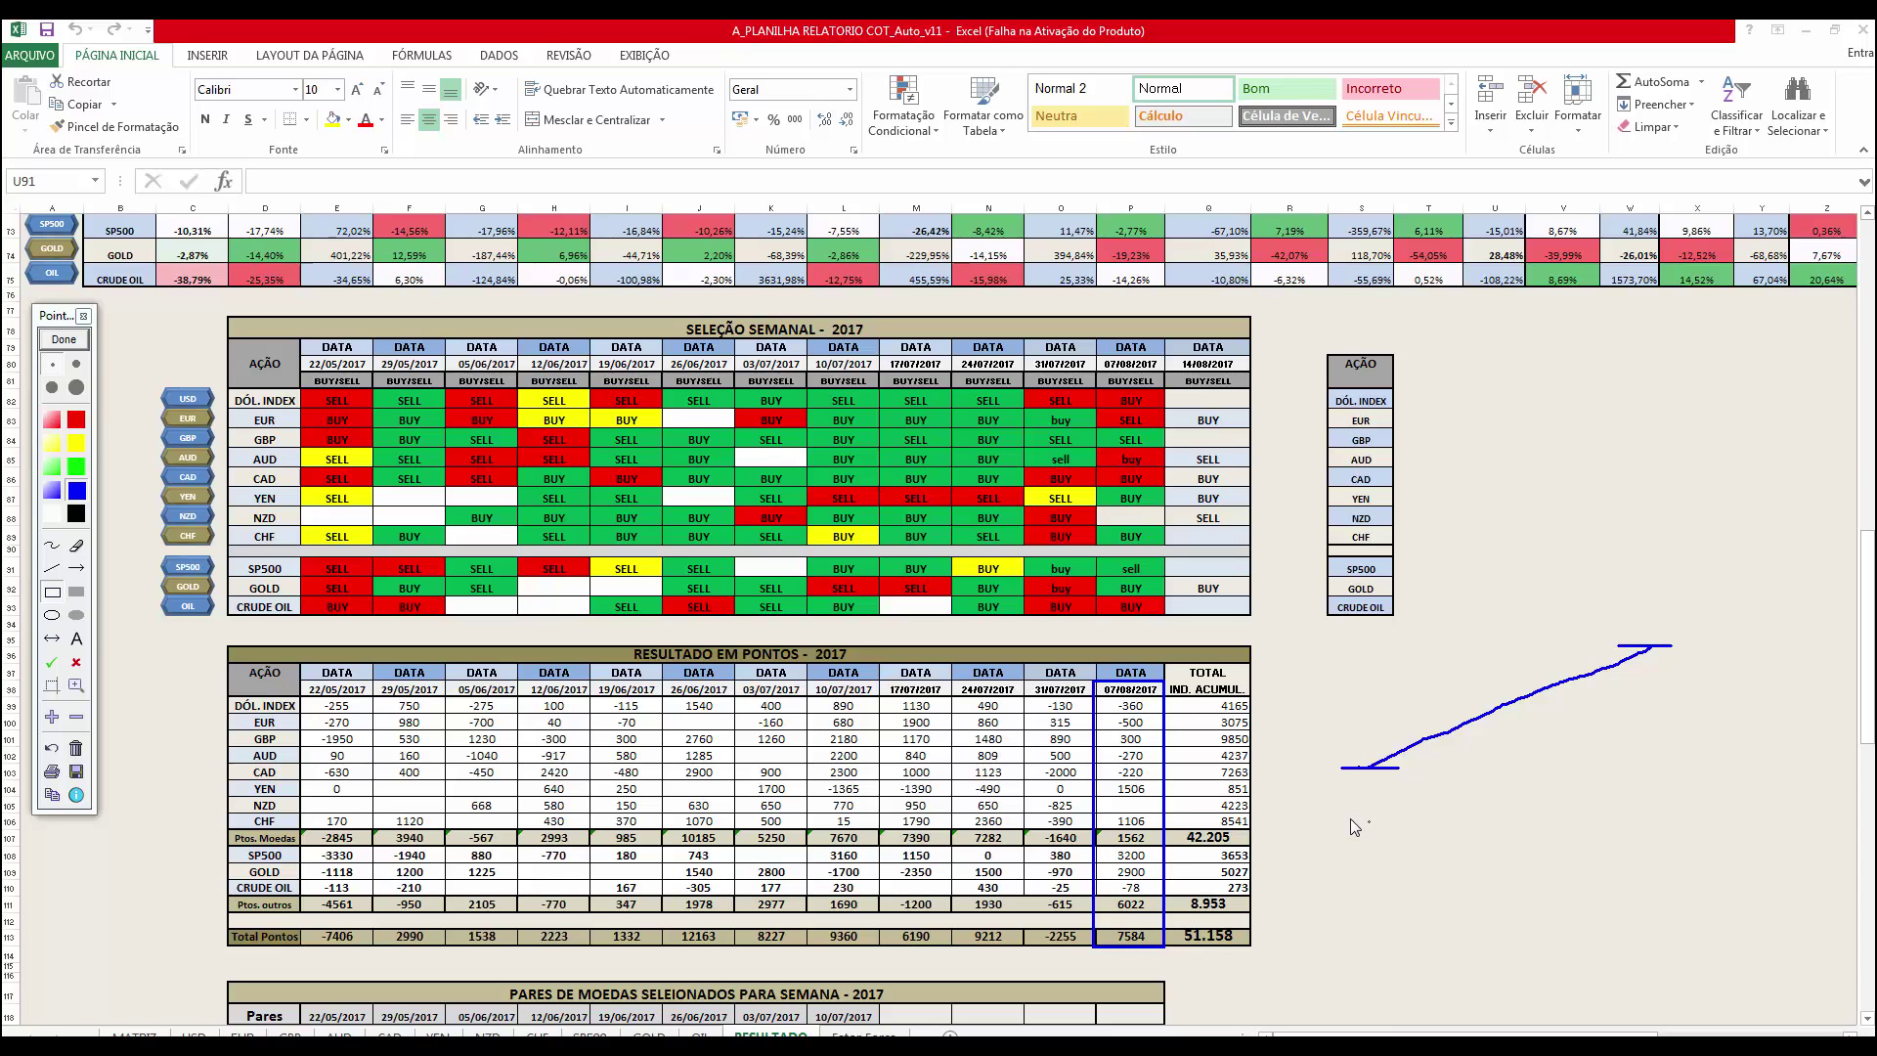
click(63, 341)
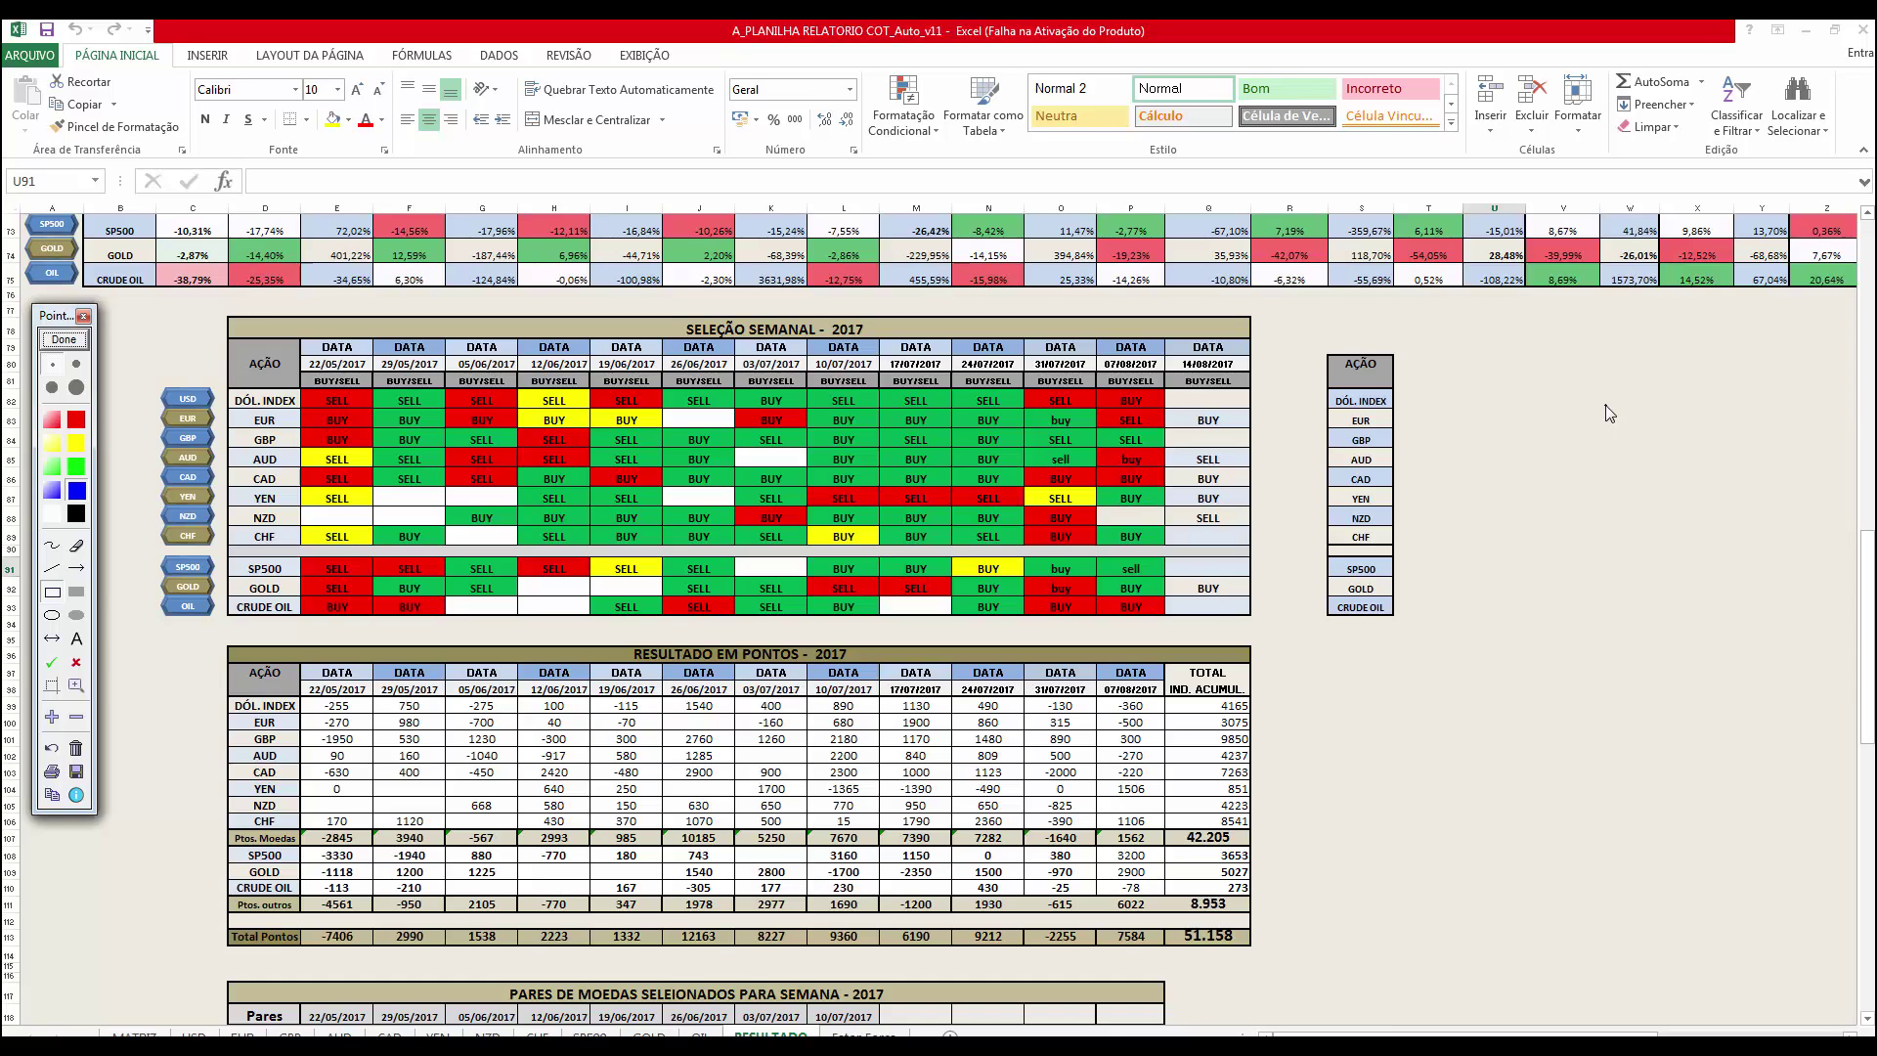
Mark the DÓL. INDEX, EUR and AUD signals in the 07/08/2017 and 14/08/2017 columns with blue arrows, and close the annotation
click(63, 341)
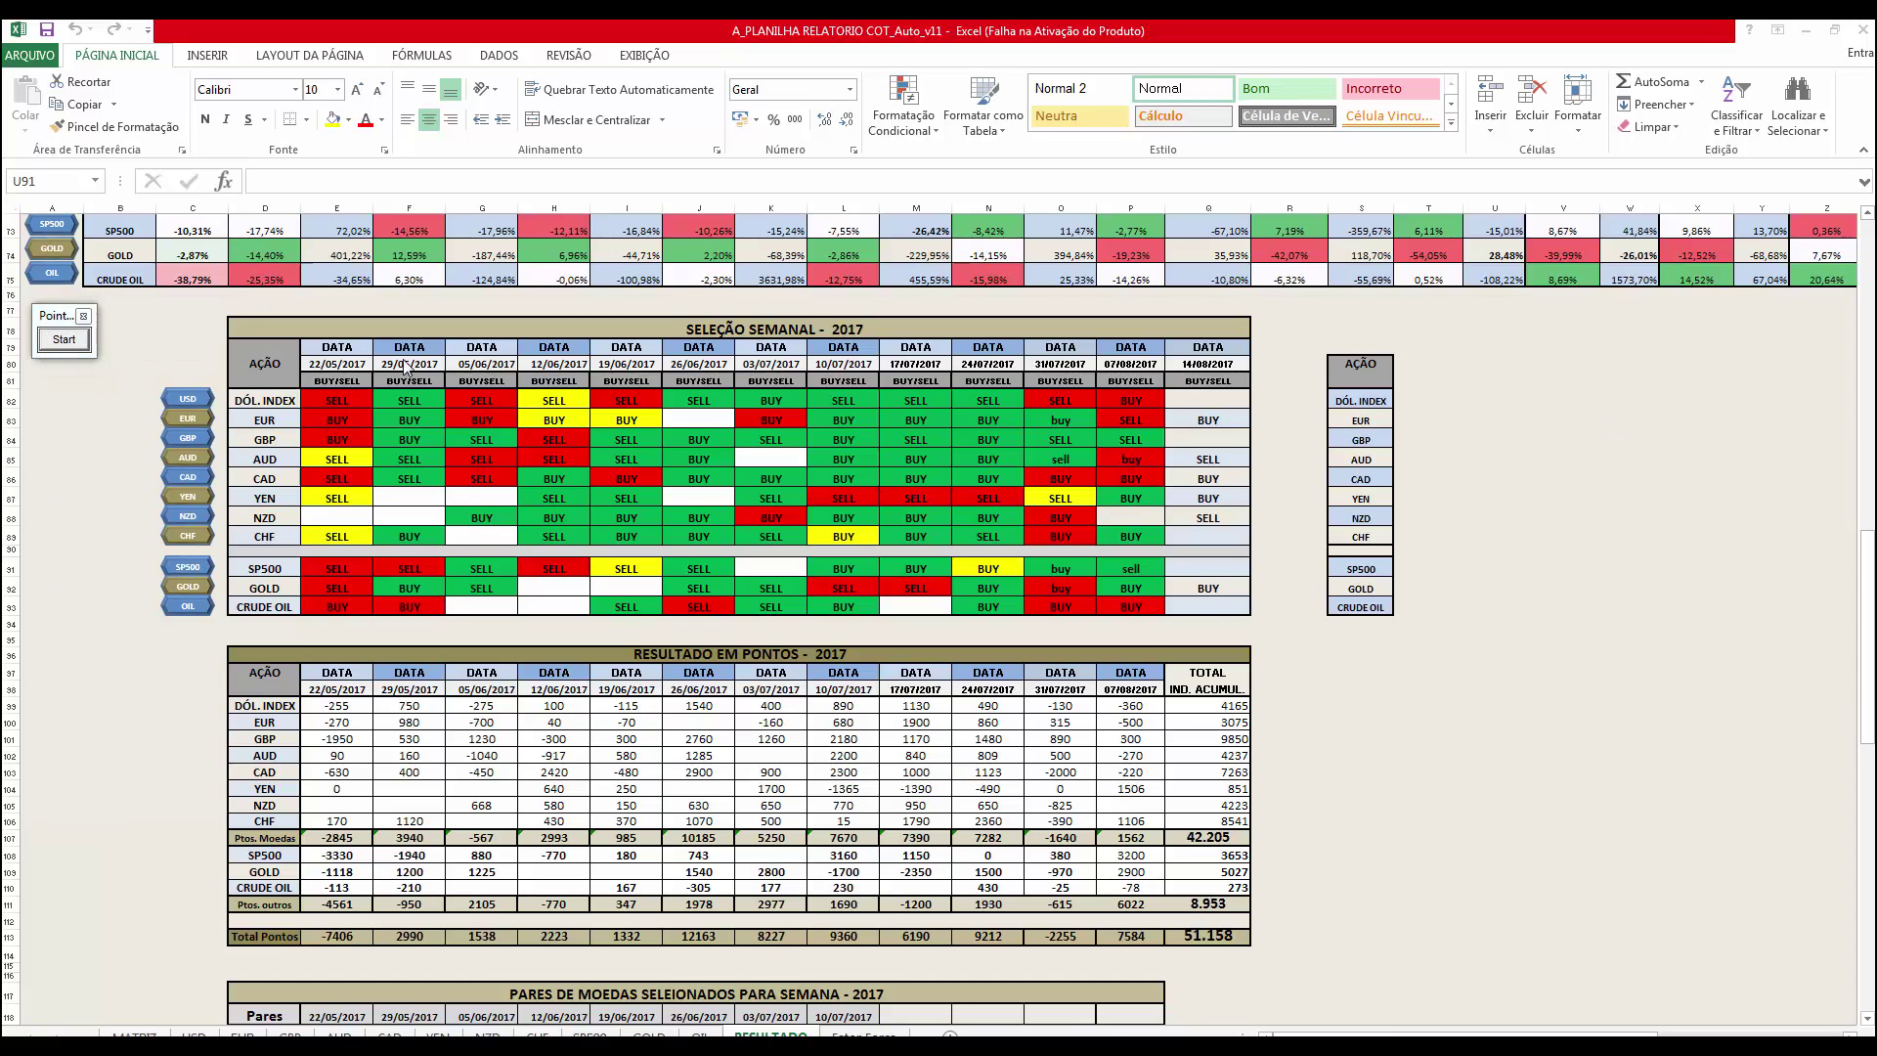
click(64, 339)
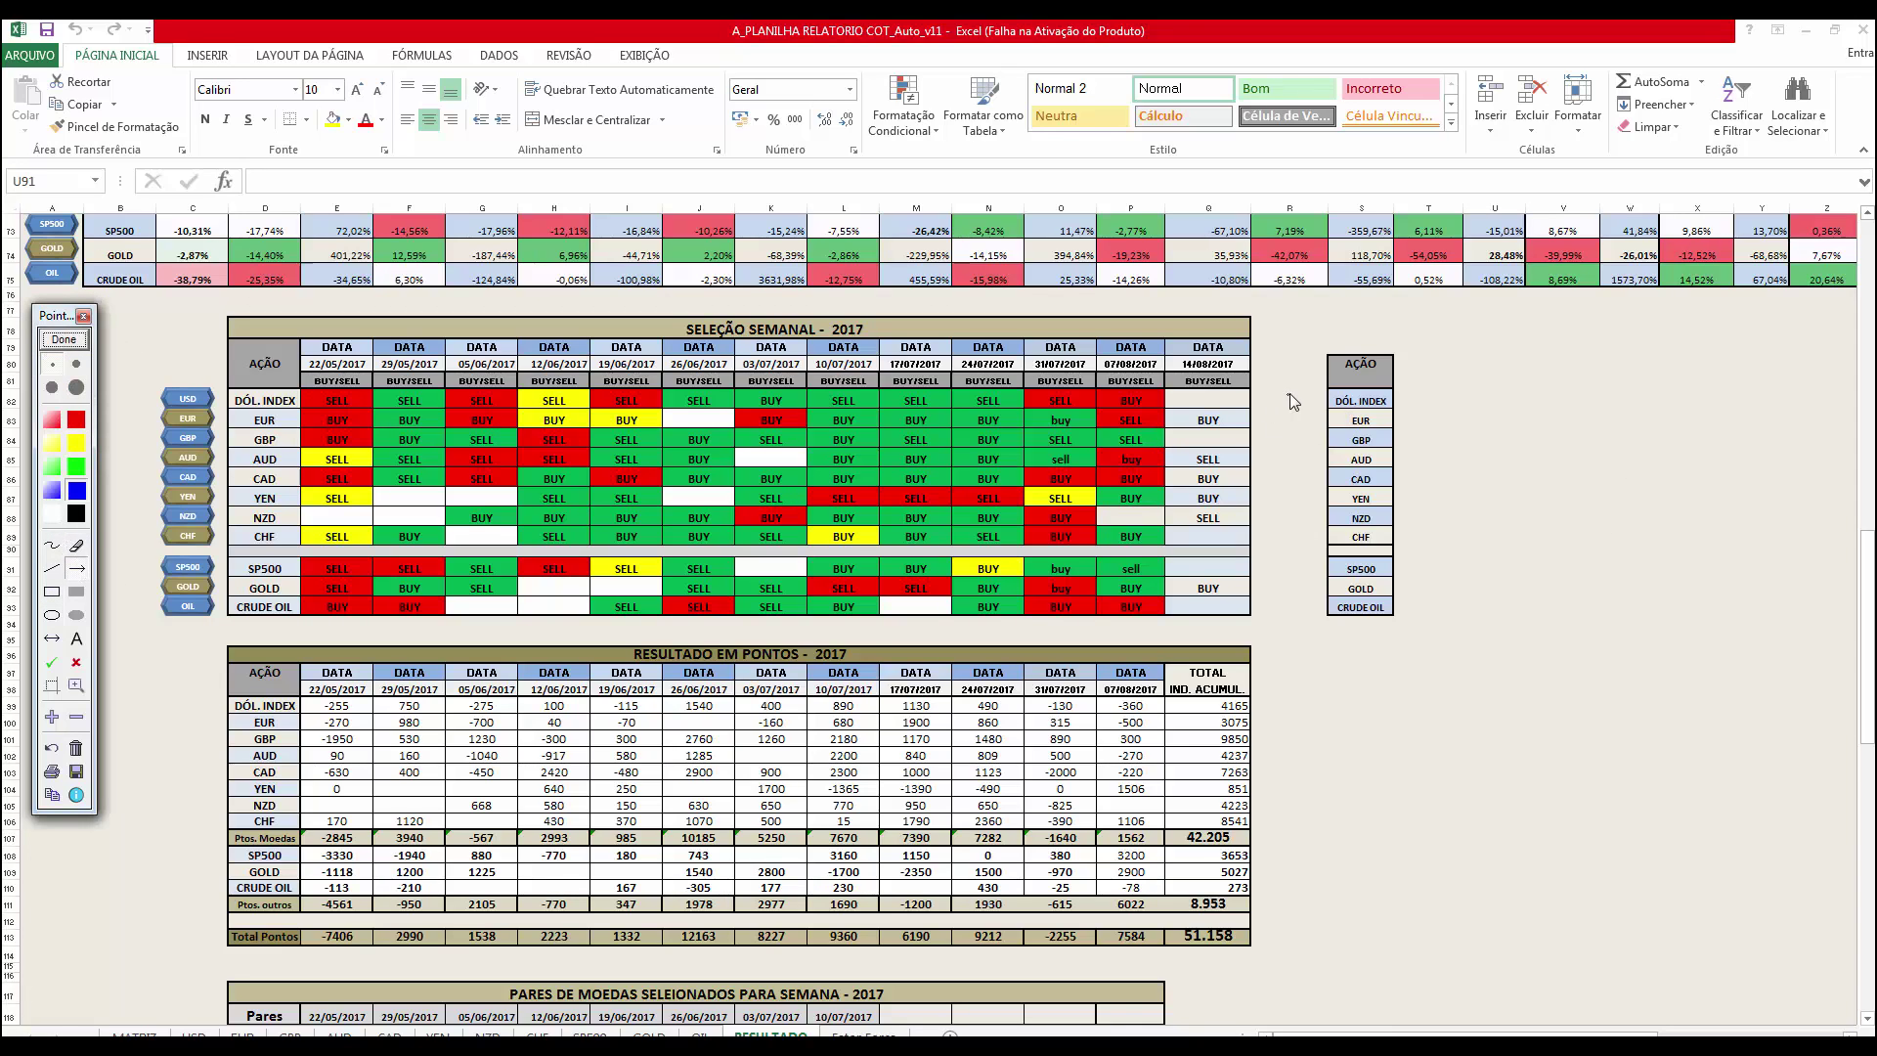
mouse_move(1289, 393)
mouse_down()
mouse_move(1232, 395)
mouse_move(1261, 425)
mouse_move(1150, 398)
mouse_move(1146, 423)
mouse_move(1192, 398)
mouse_move(1193, 460)
mouse_move(1155, 459)
mouse_up()
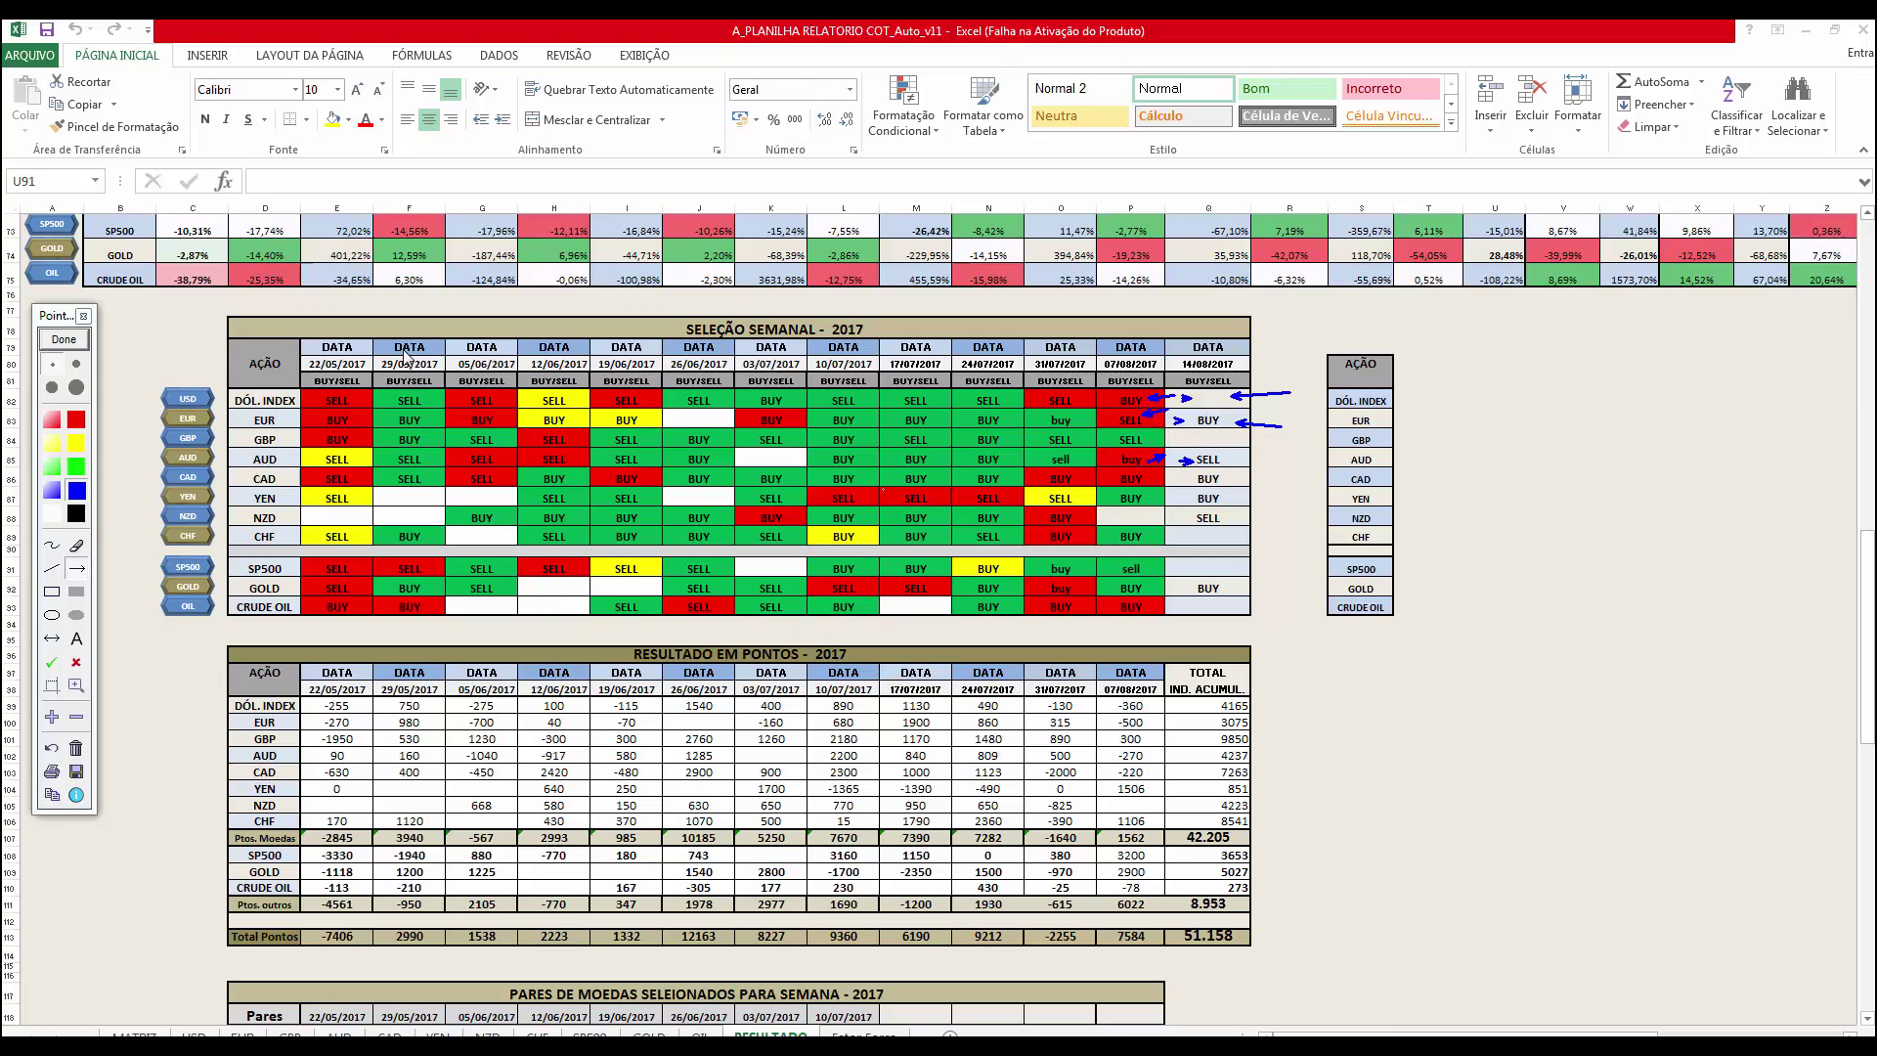
click(55, 341)
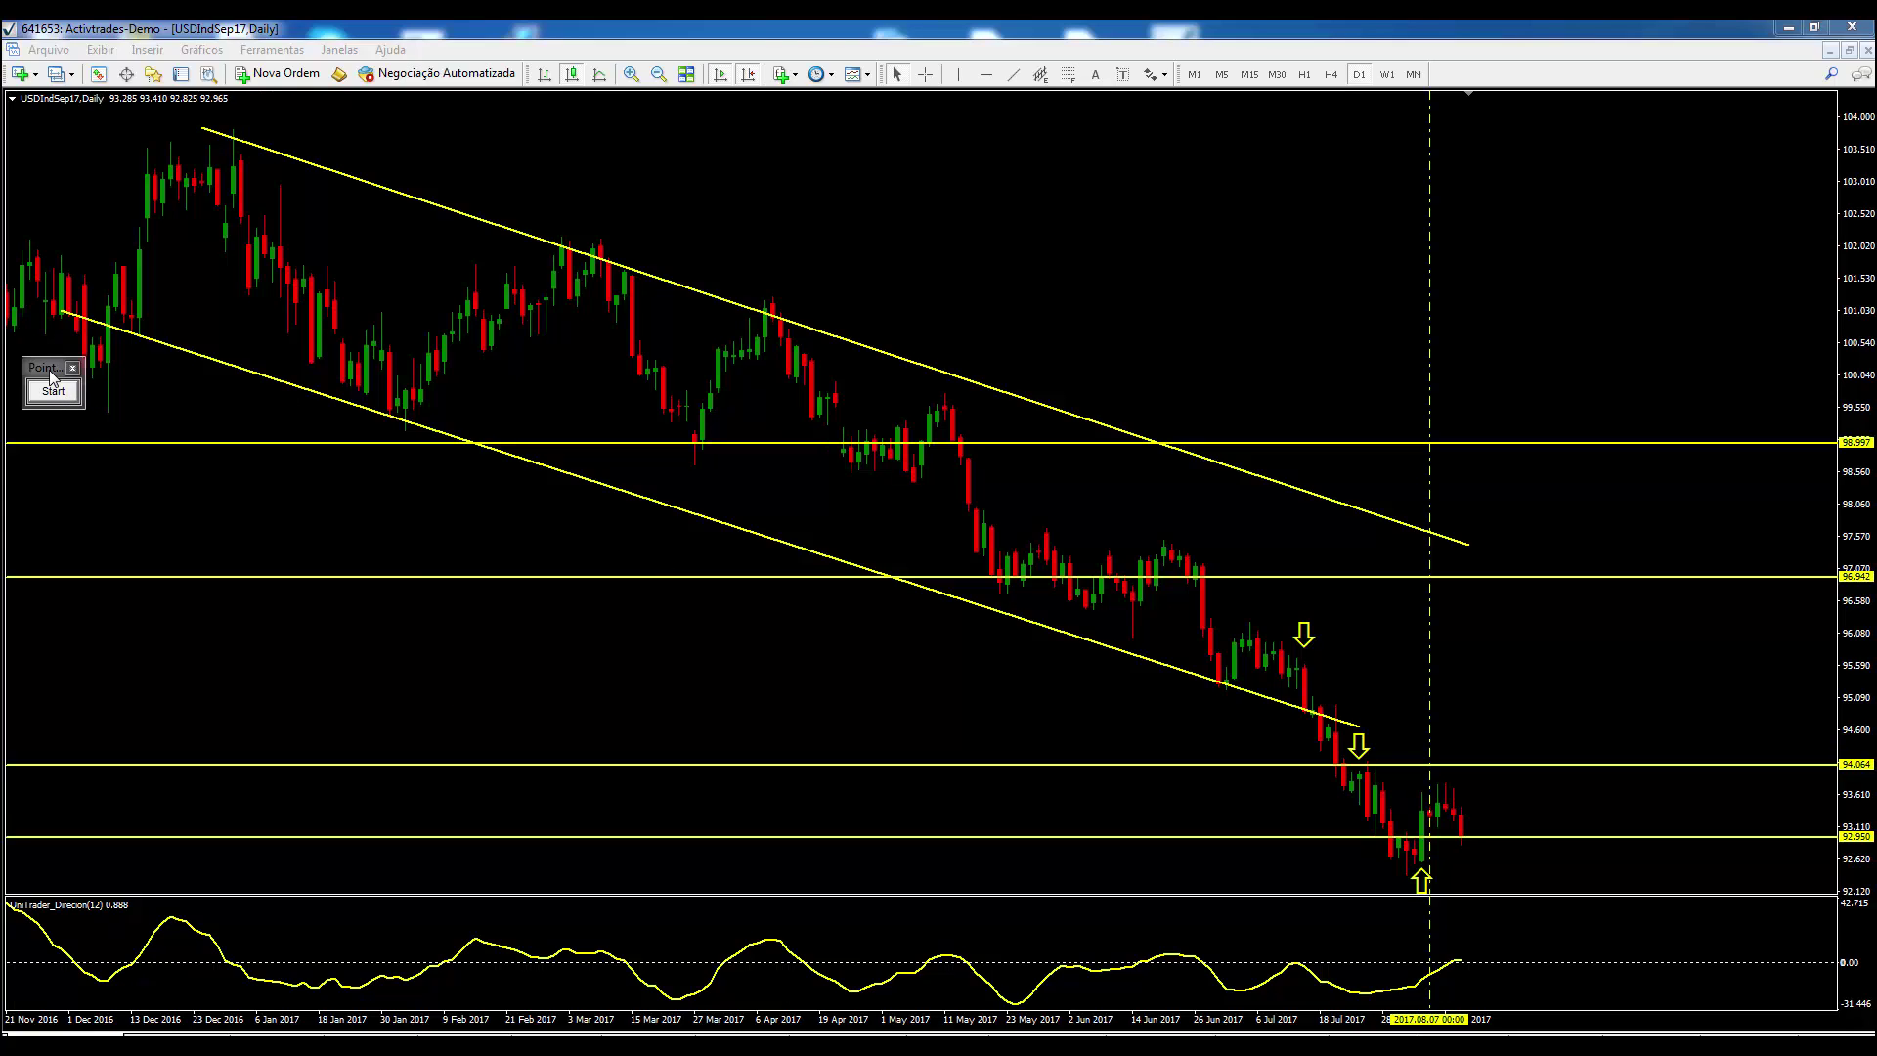
Measure the moves on MetaTrader's USDIndSep17 daily chart from the 7 August 2017 candle to the following high and down to the latest low
click(925, 74)
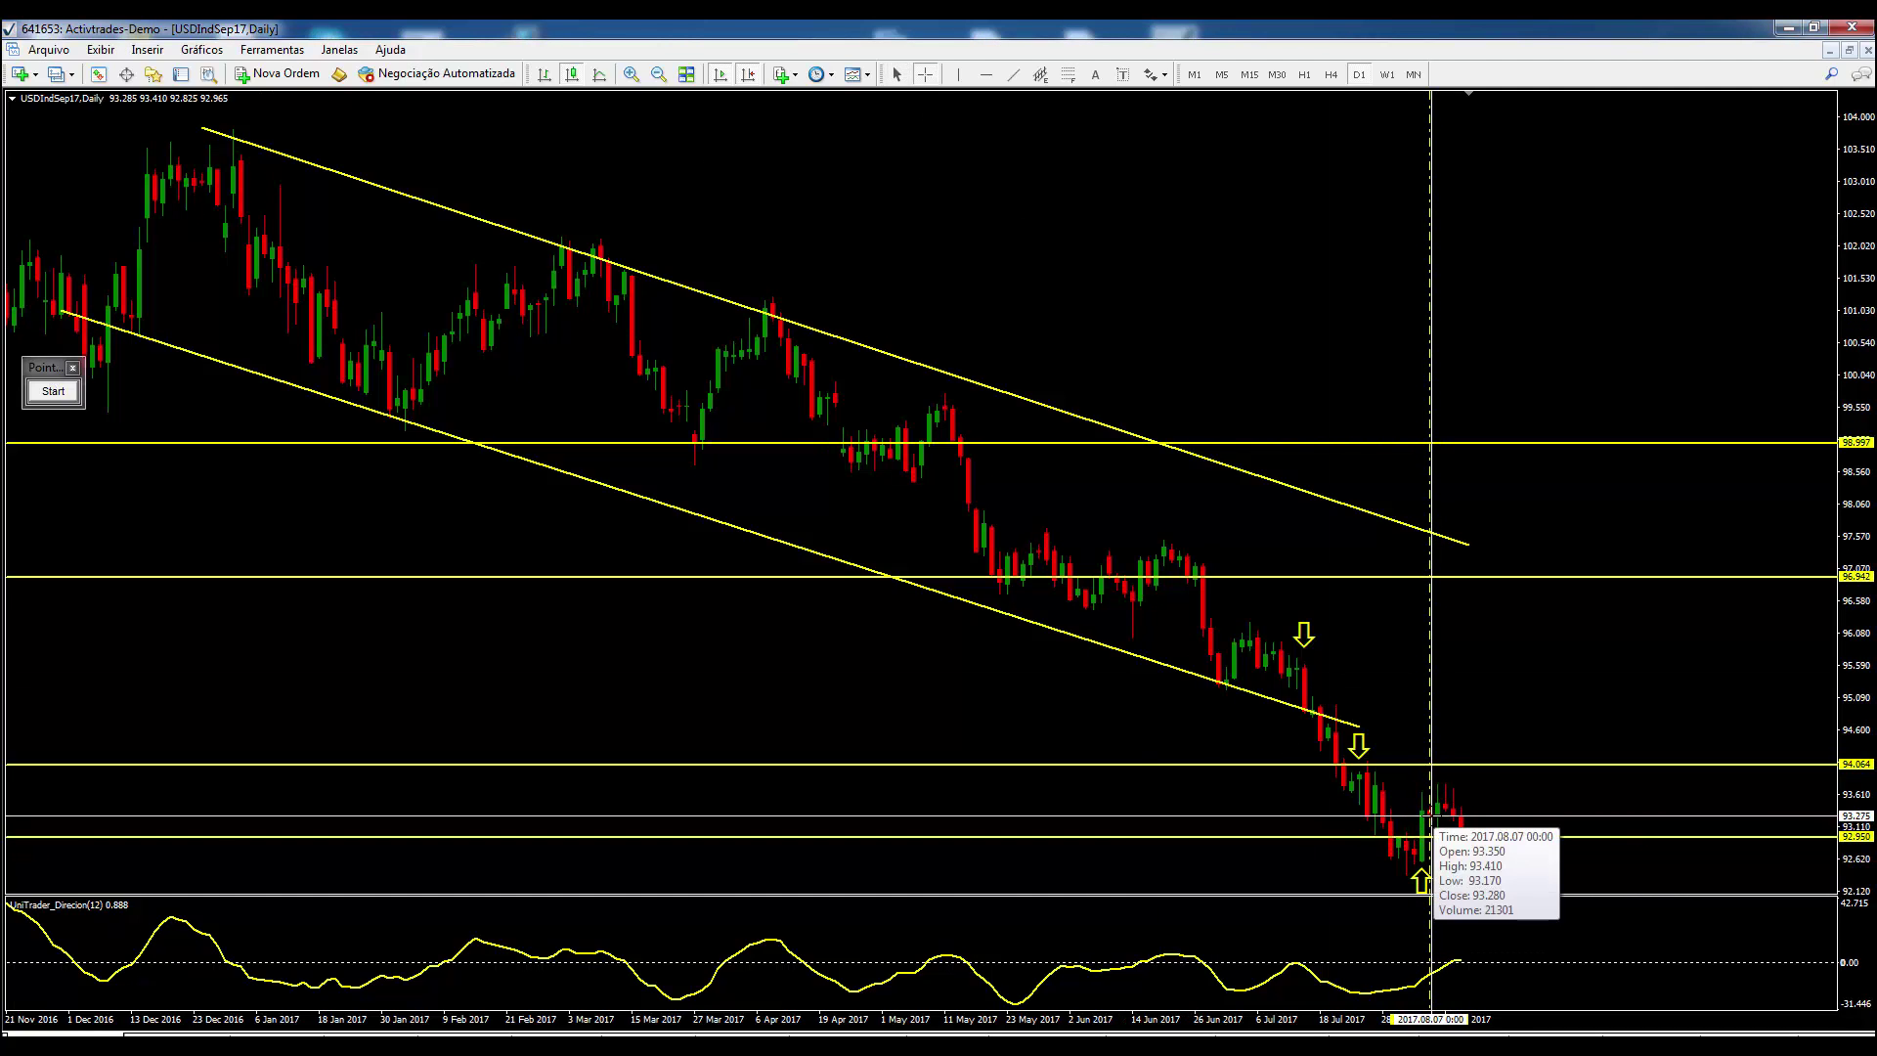
drag(1430, 810, 1448, 782)
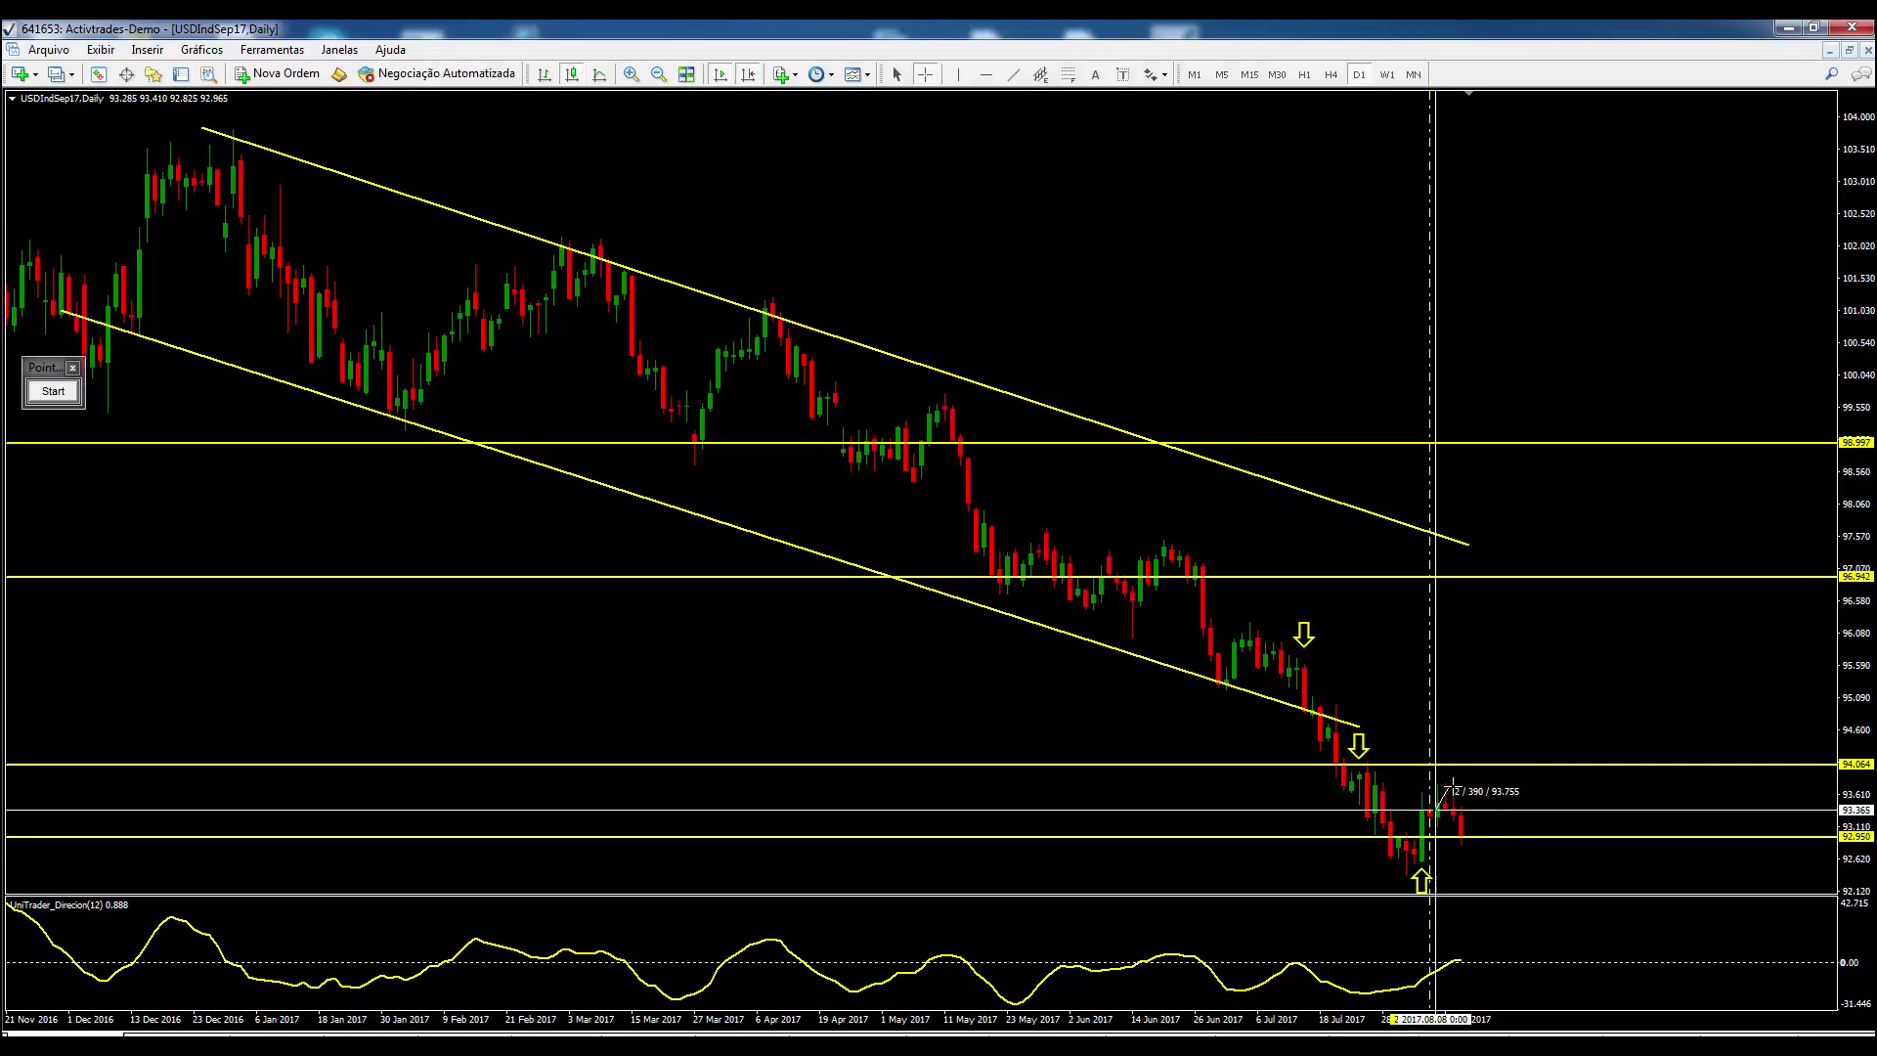
drag(1453, 783, 1467, 832)
mouse_move(1467, 832)
mouse_down()
mouse_move(1456, 772)
mouse_move(1460, 806)
mouse_up()
click(925, 75)
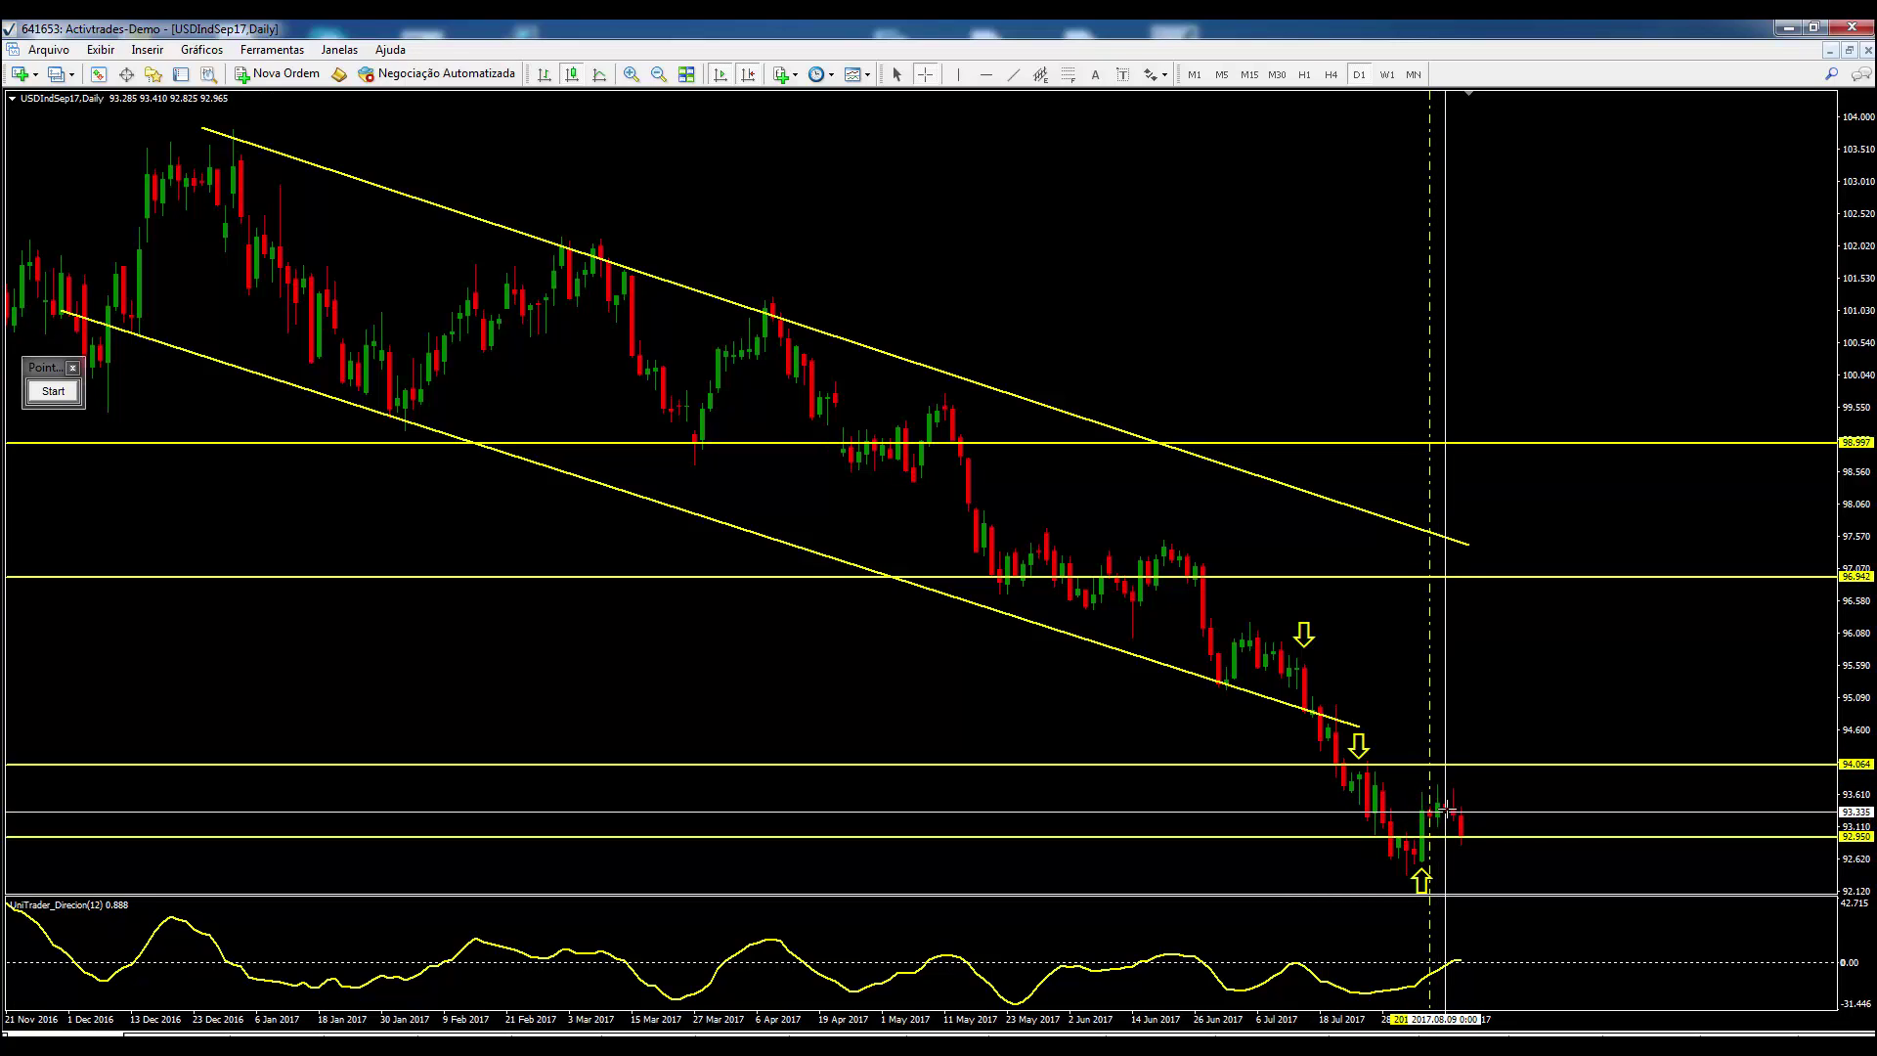
mouse_move(1433, 815)
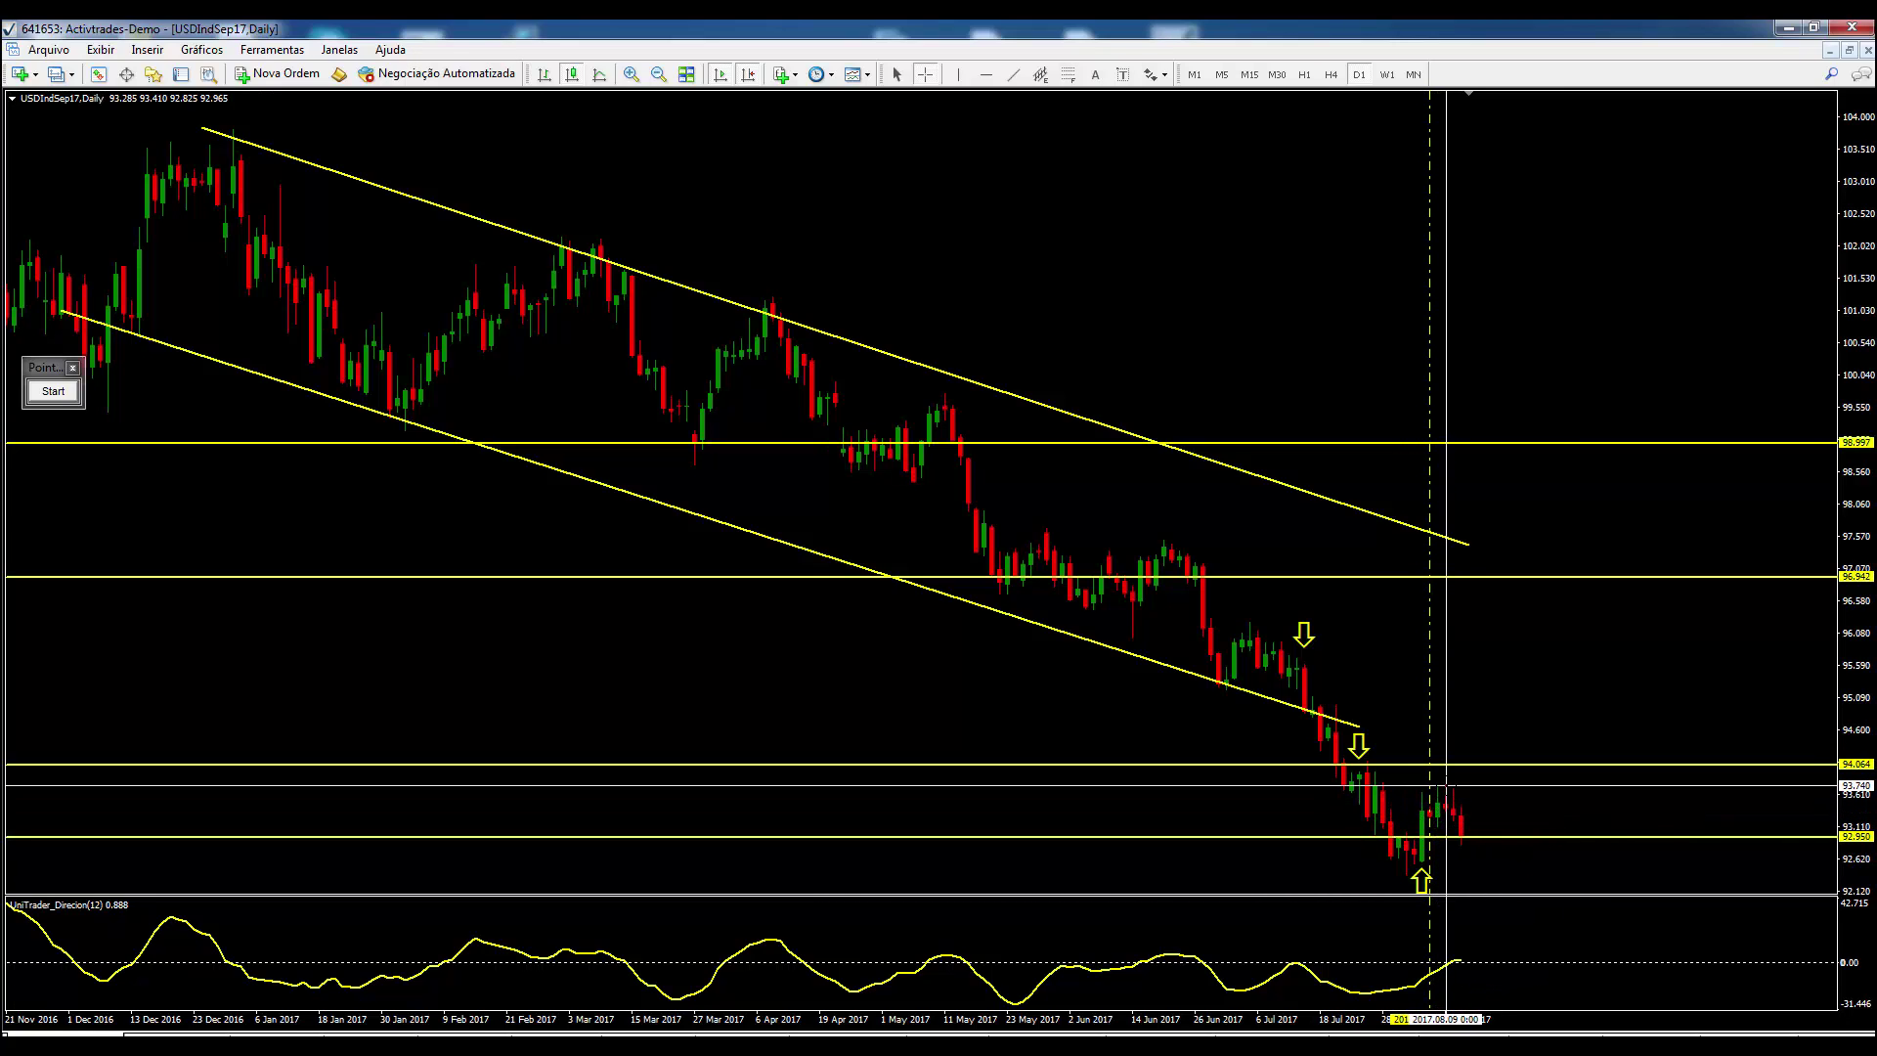
middle_click(1452, 851)
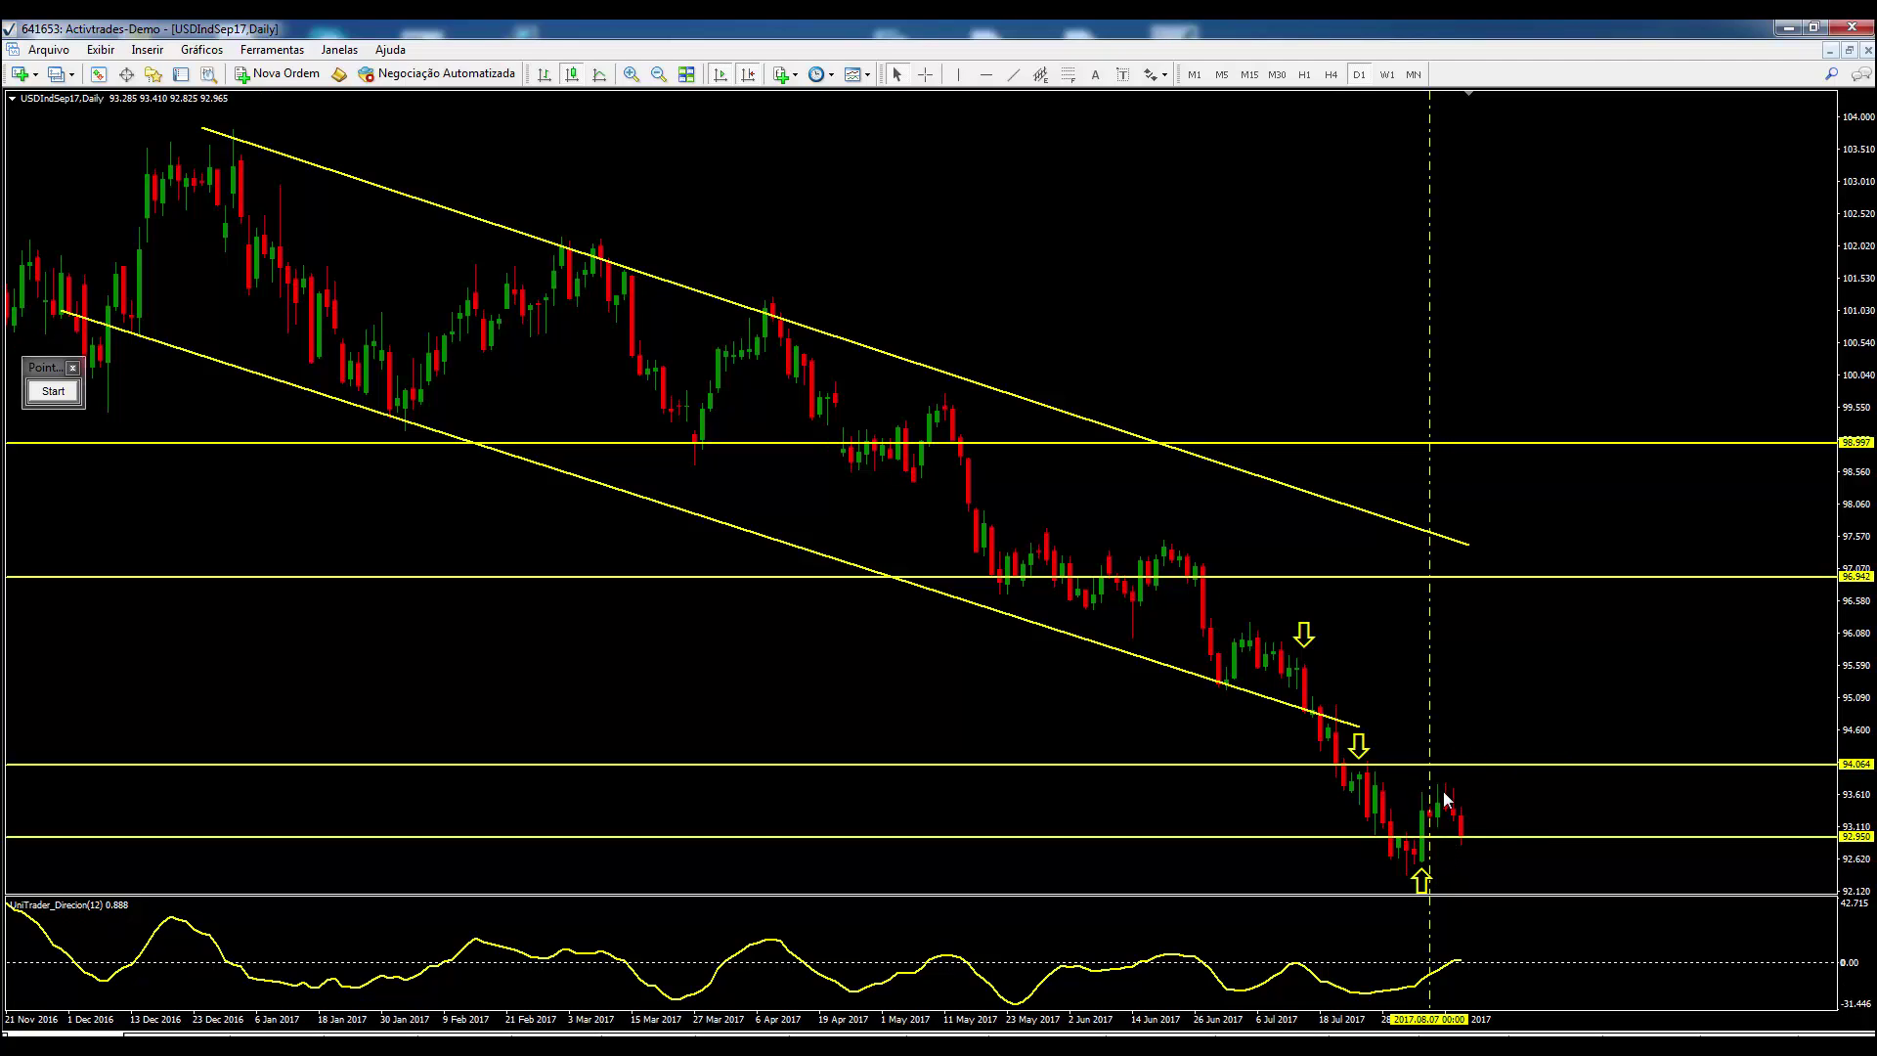
Draw a Fibonacci retracement on the daily dollar index chart from the early-August low up to the recent high at about 93.80
click(925, 74)
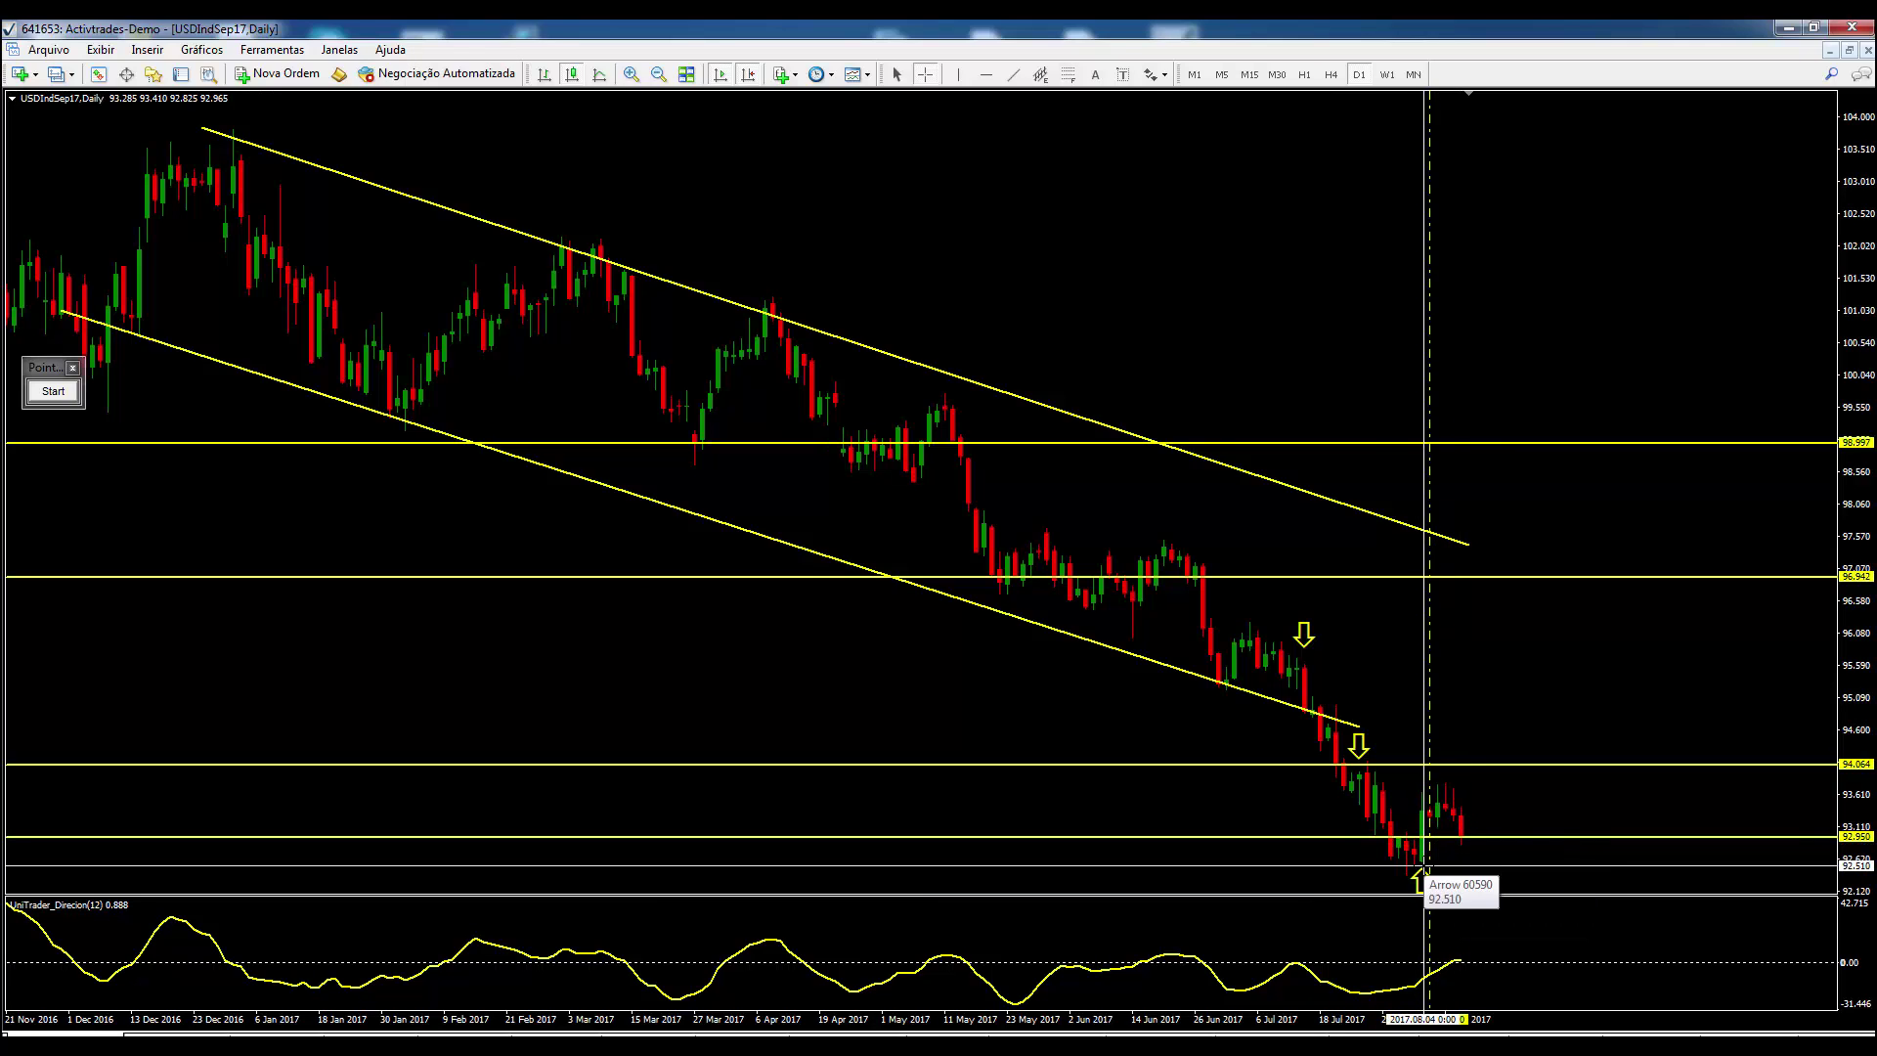
click(1068, 77)
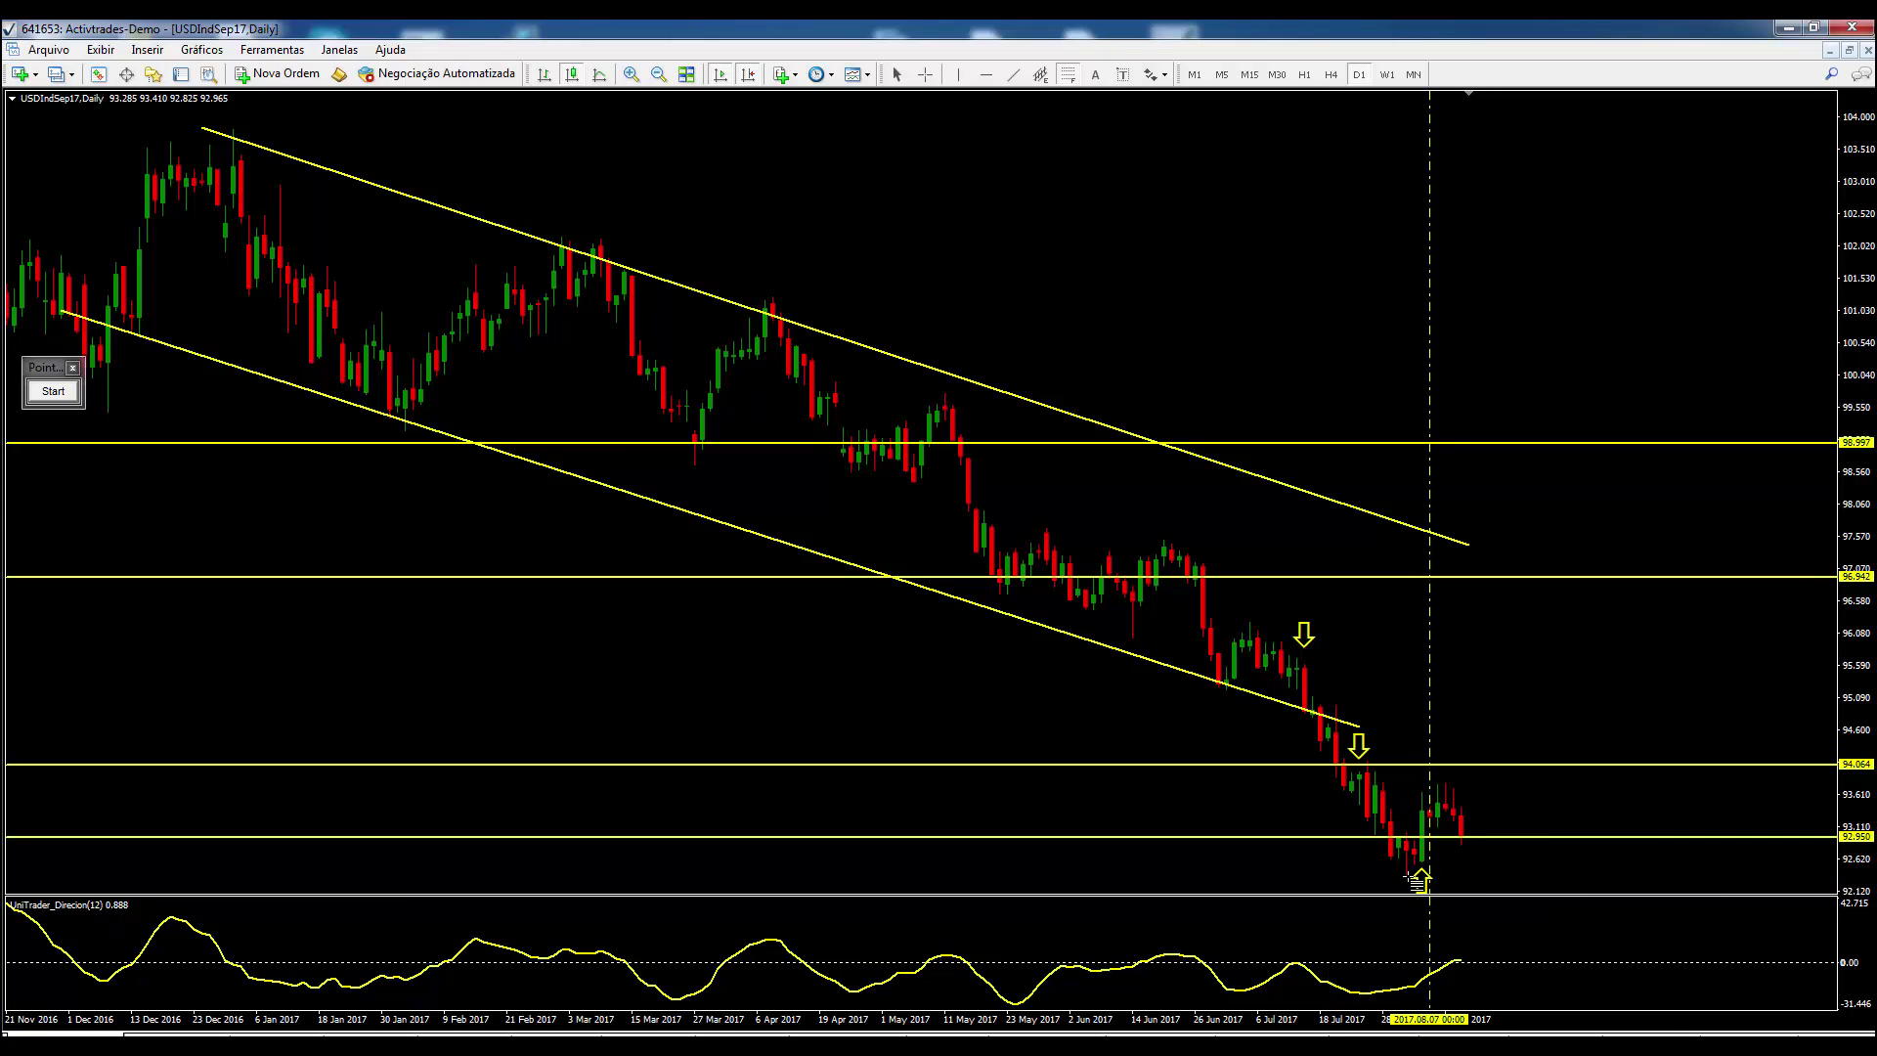
drag(1409, 876, 1485, 782)
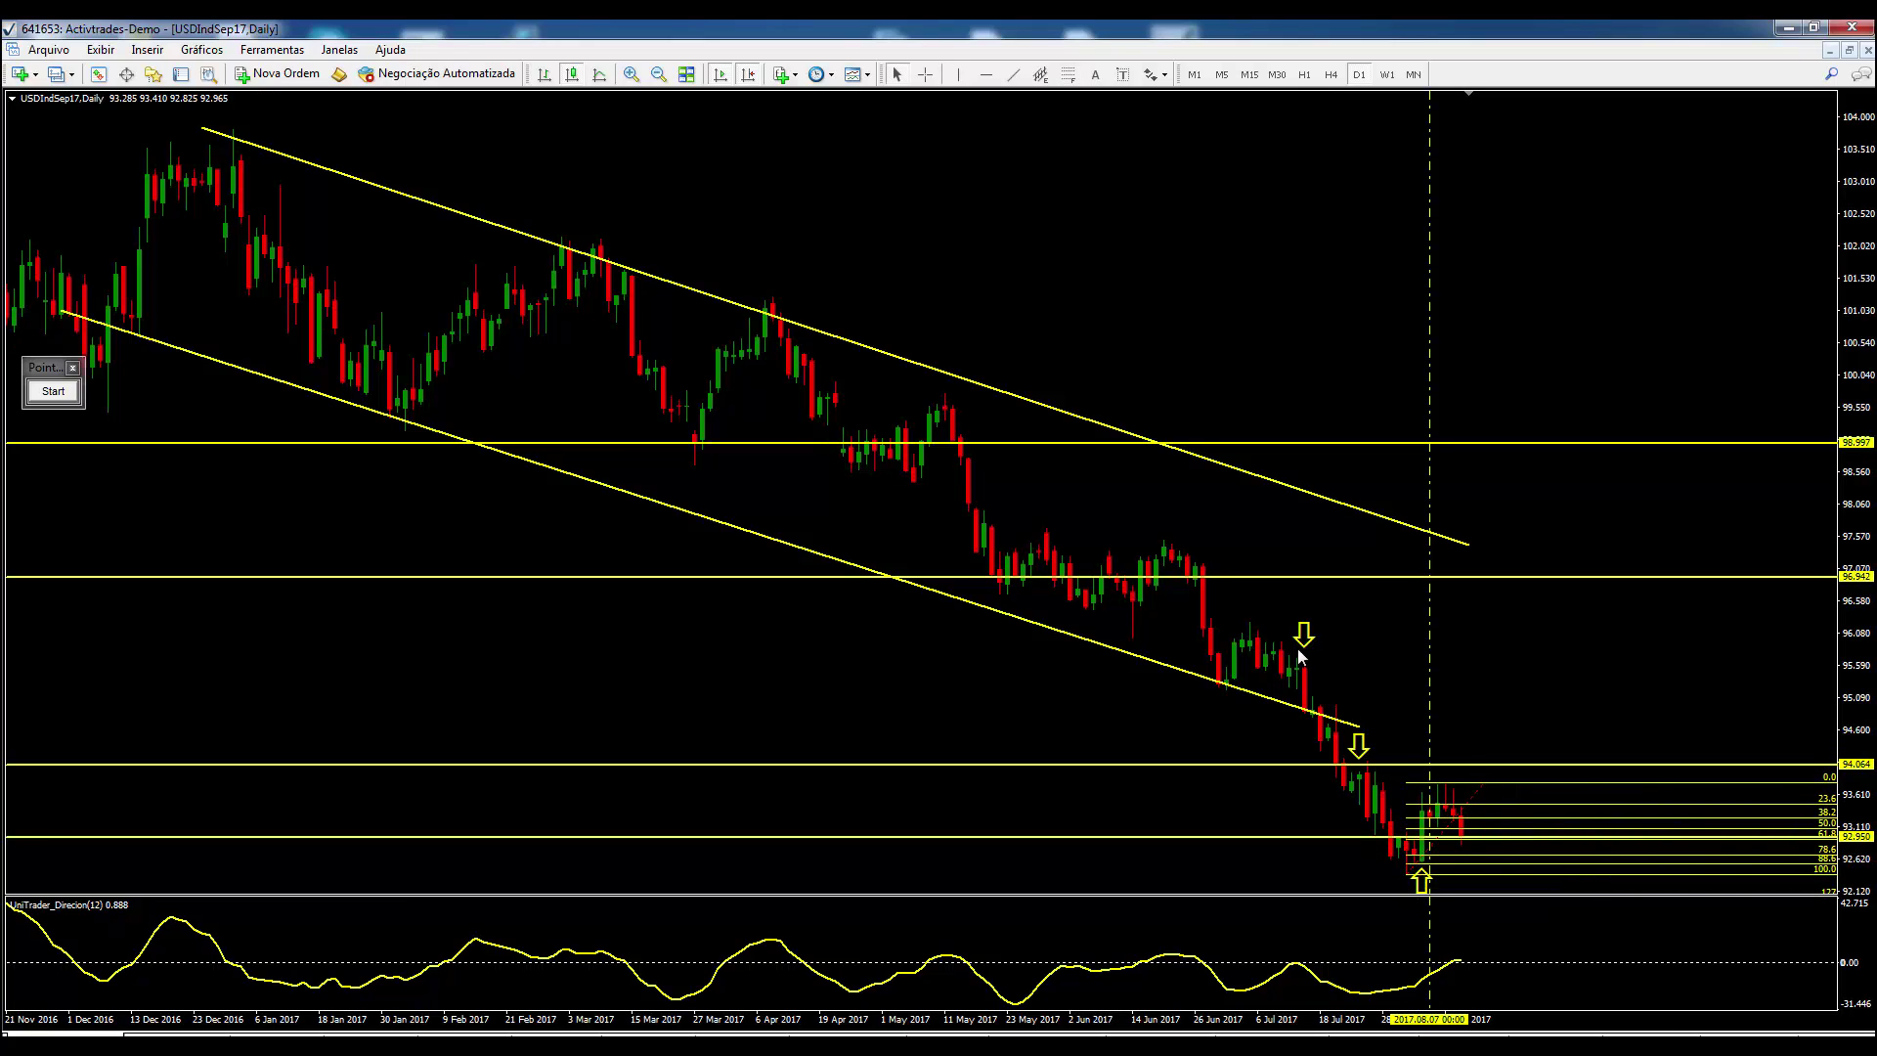
Switch the dollar index chart to H4 and delete the horizontal line near 92.95 together with the Fibonacci retracement
click(1334, 77)
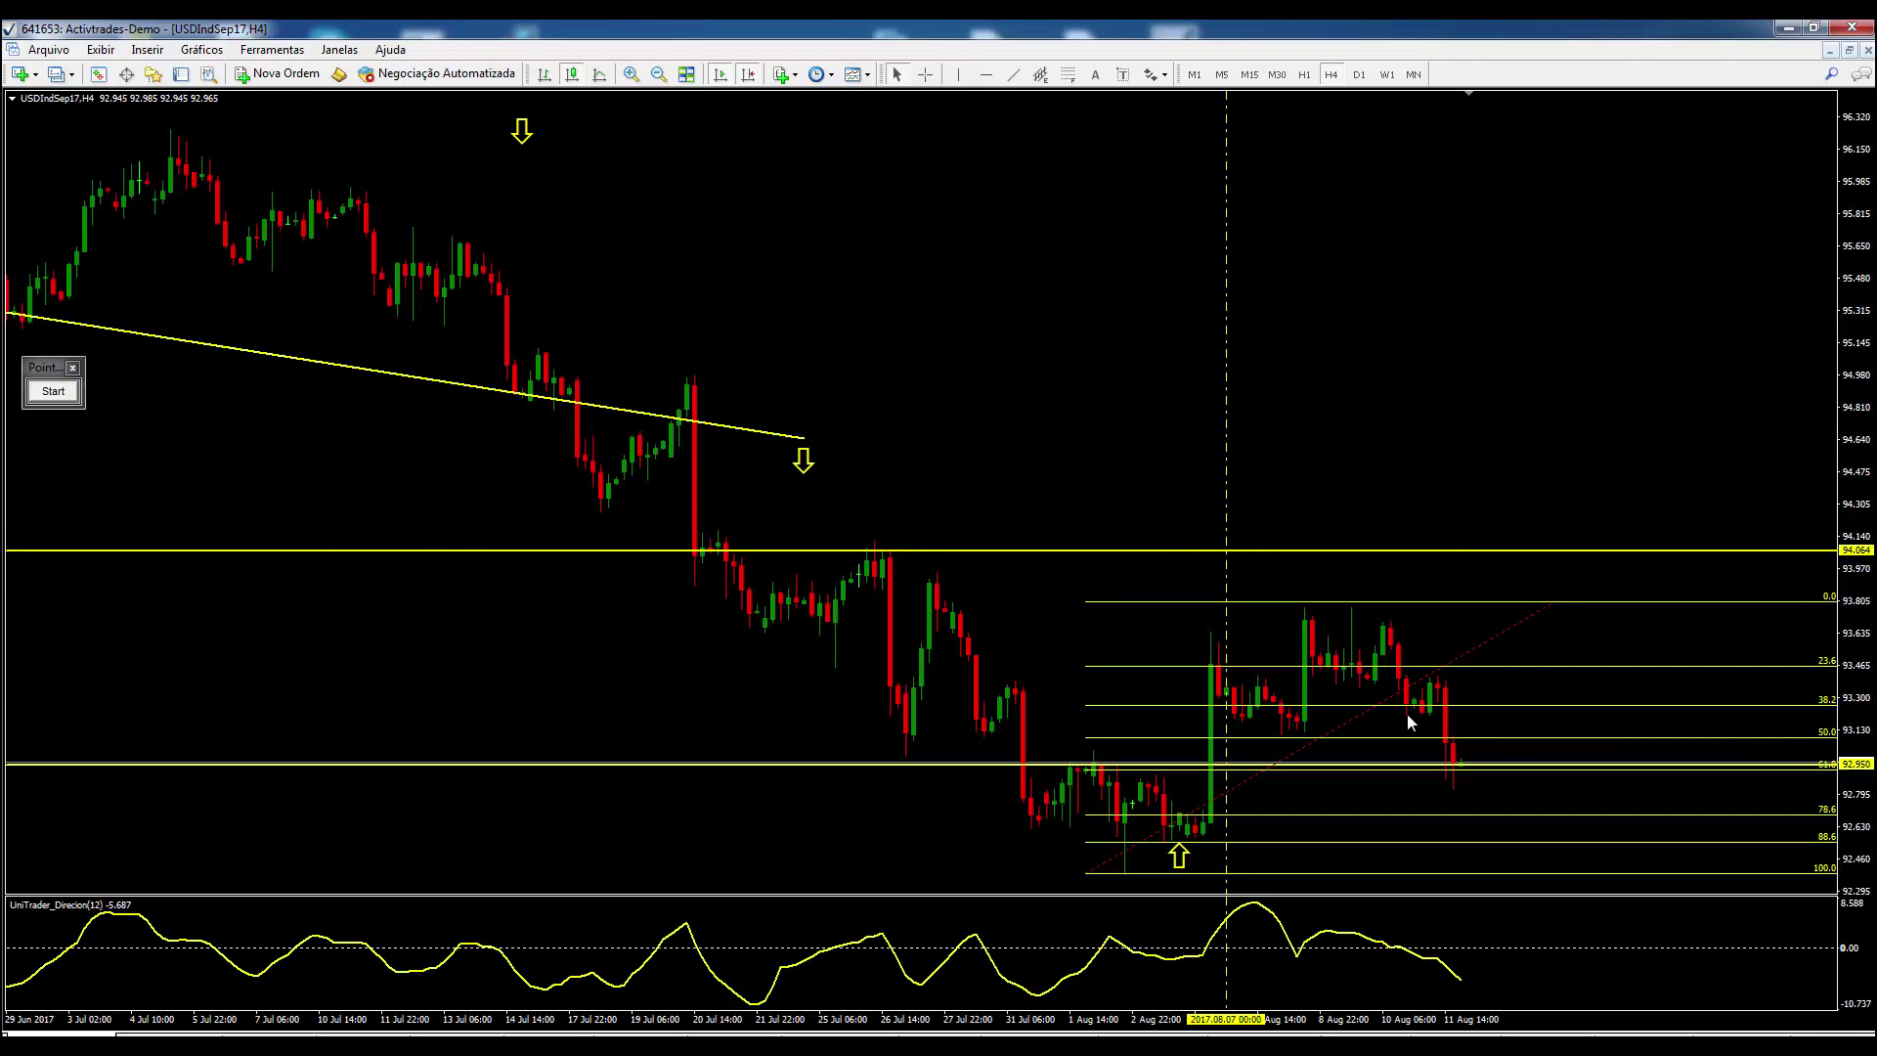
click(925, 74)
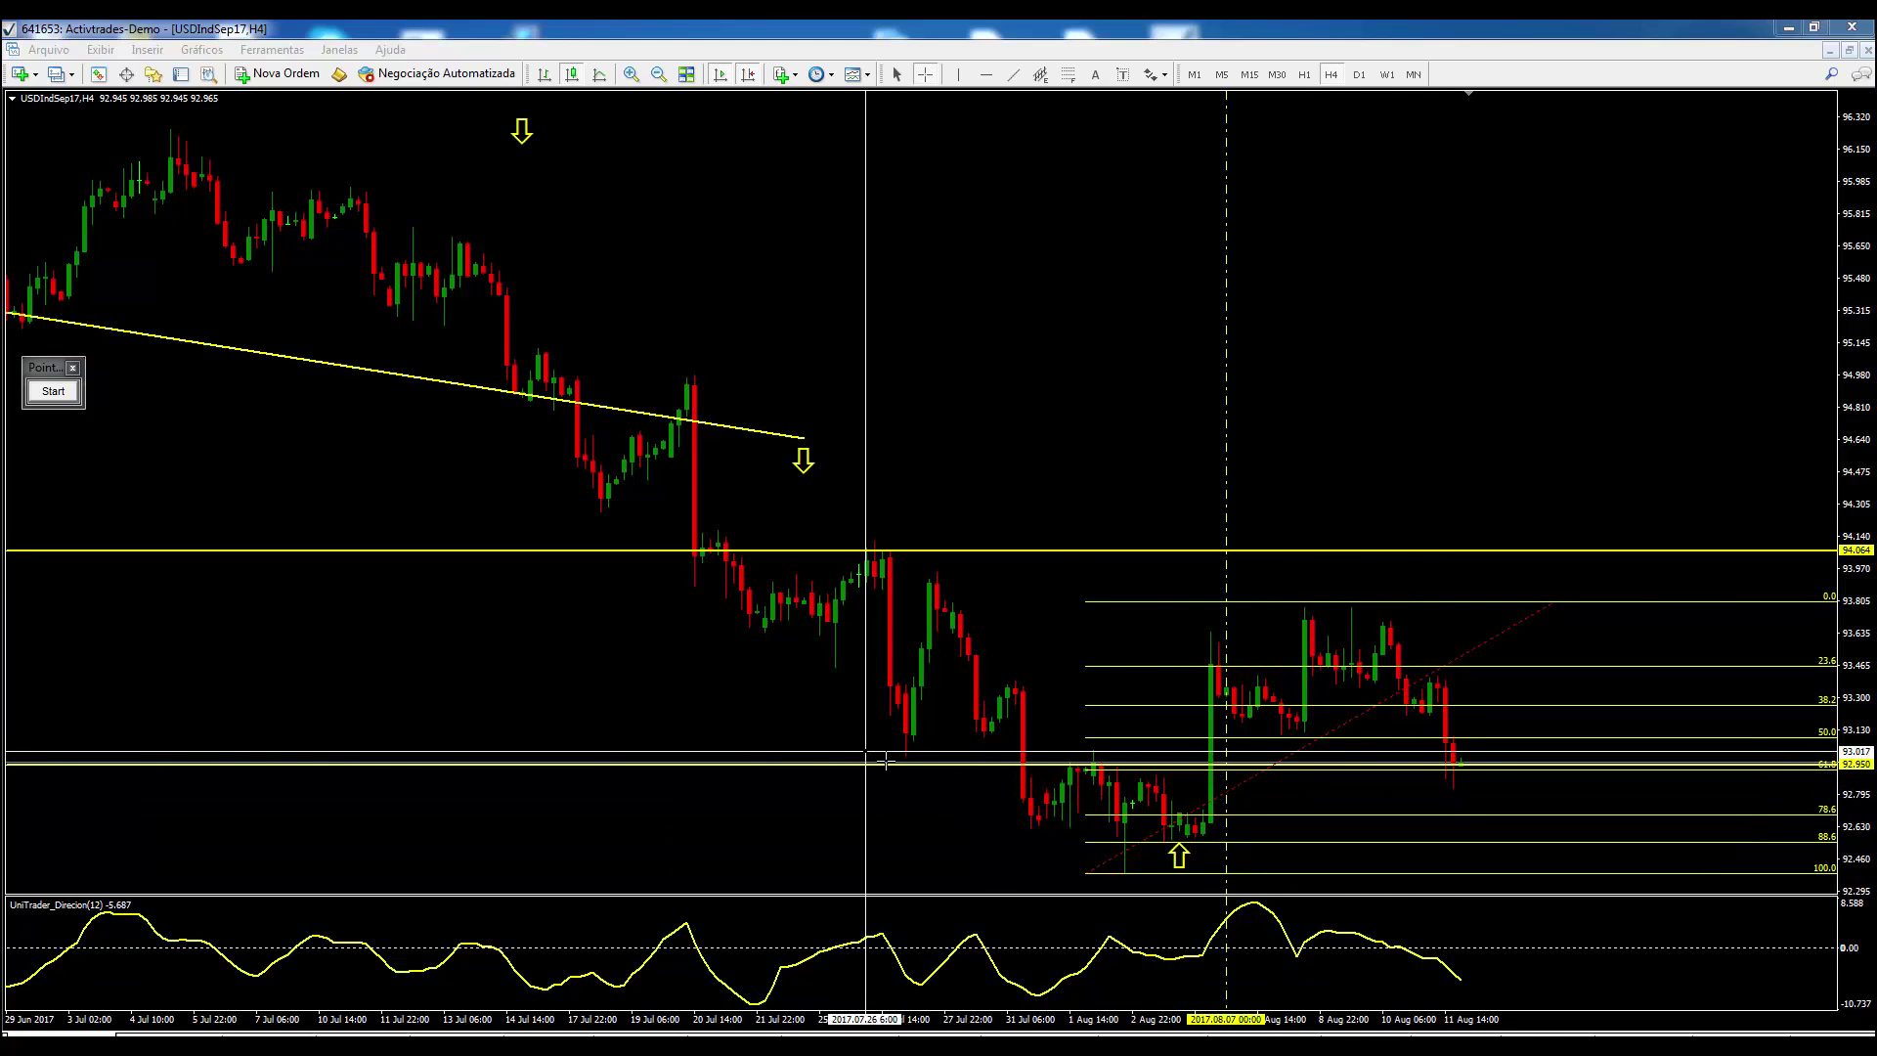
click(924, 766)
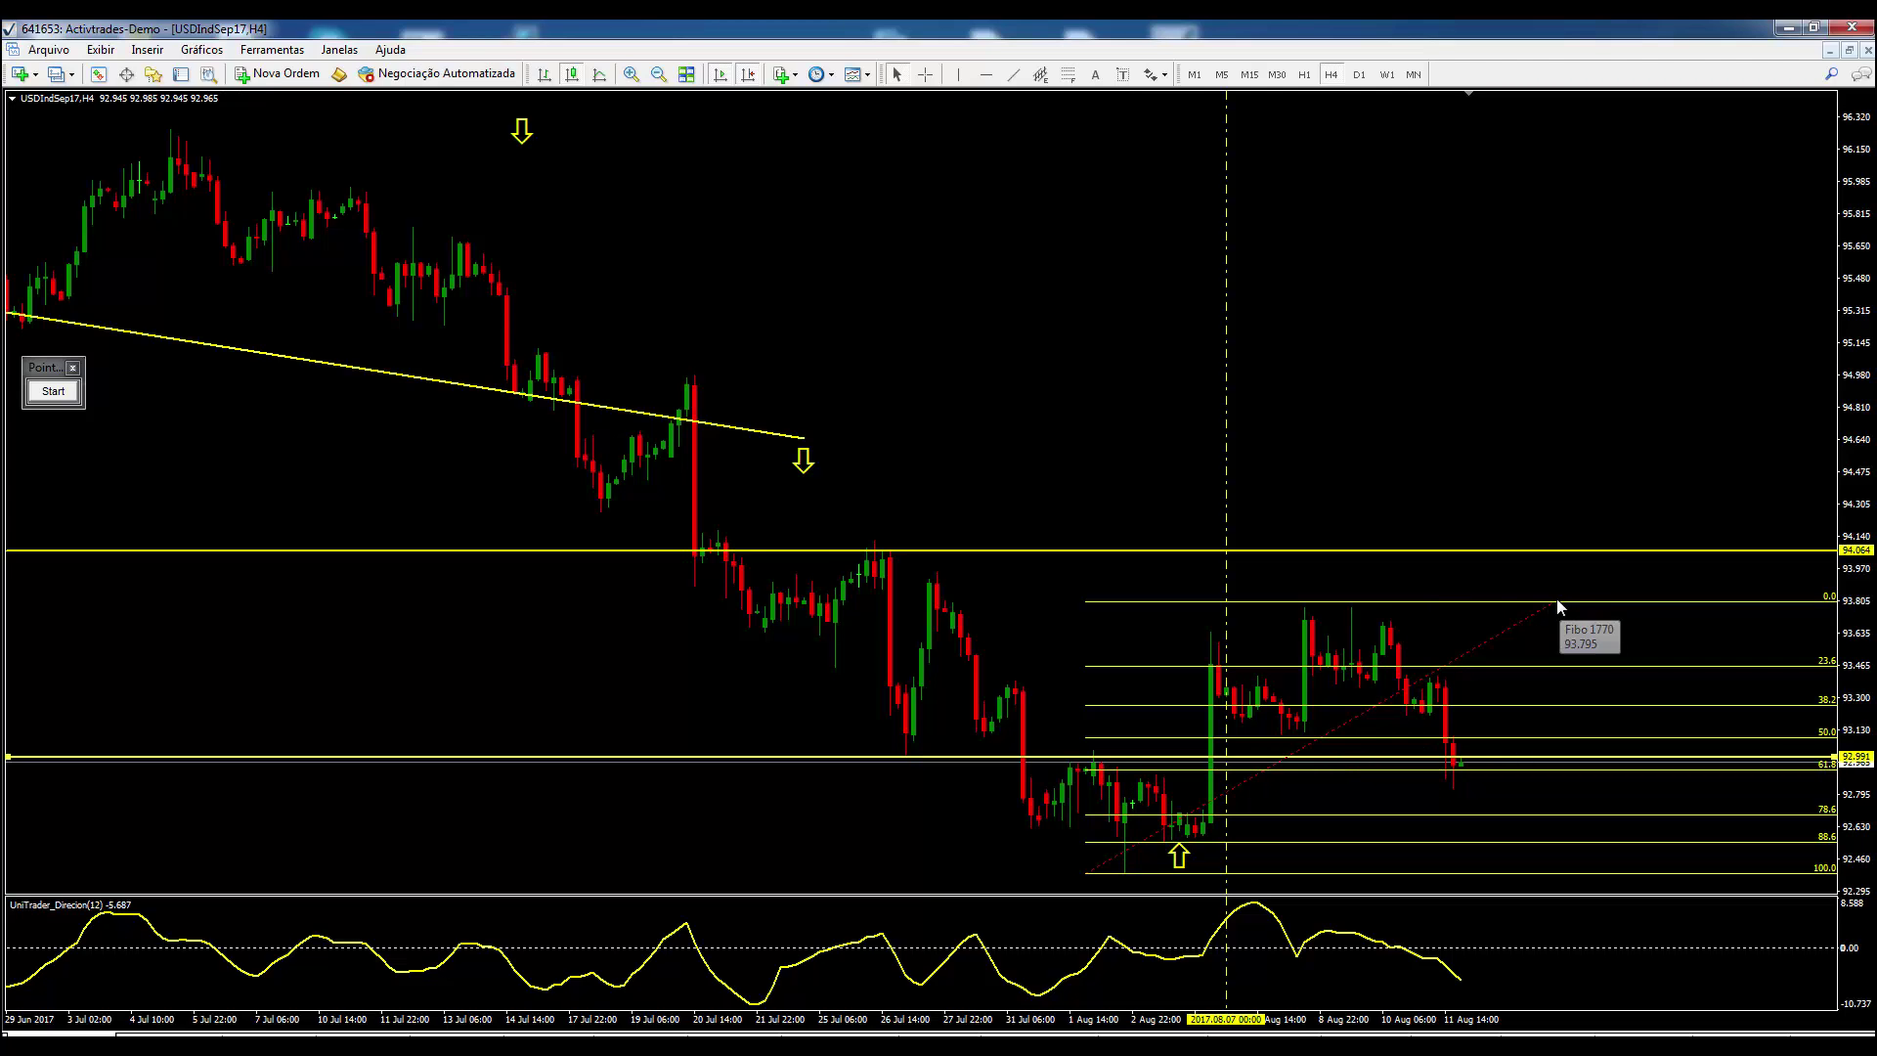
key(Delete)
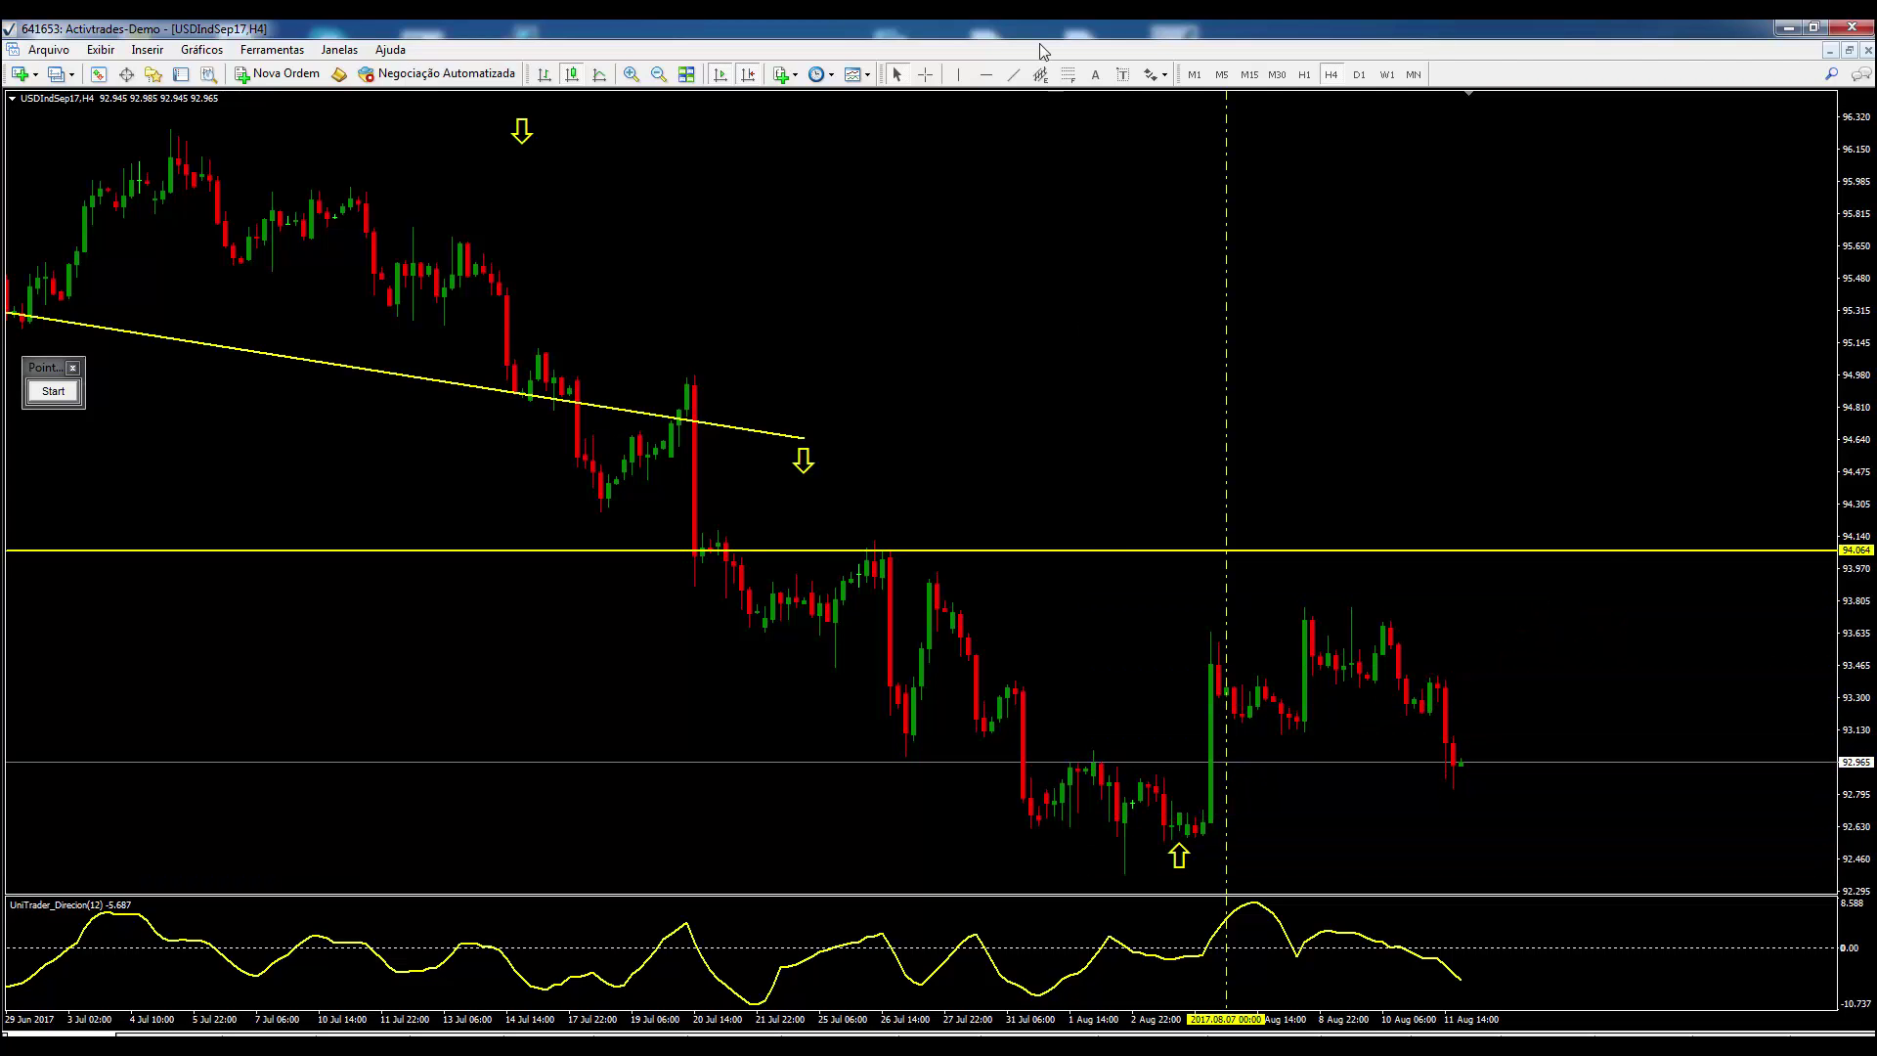
Draw a short rising trendline from the latest H4 candle at about 92.96 to about 93.55, and return the chart to daily
click(926, 73)
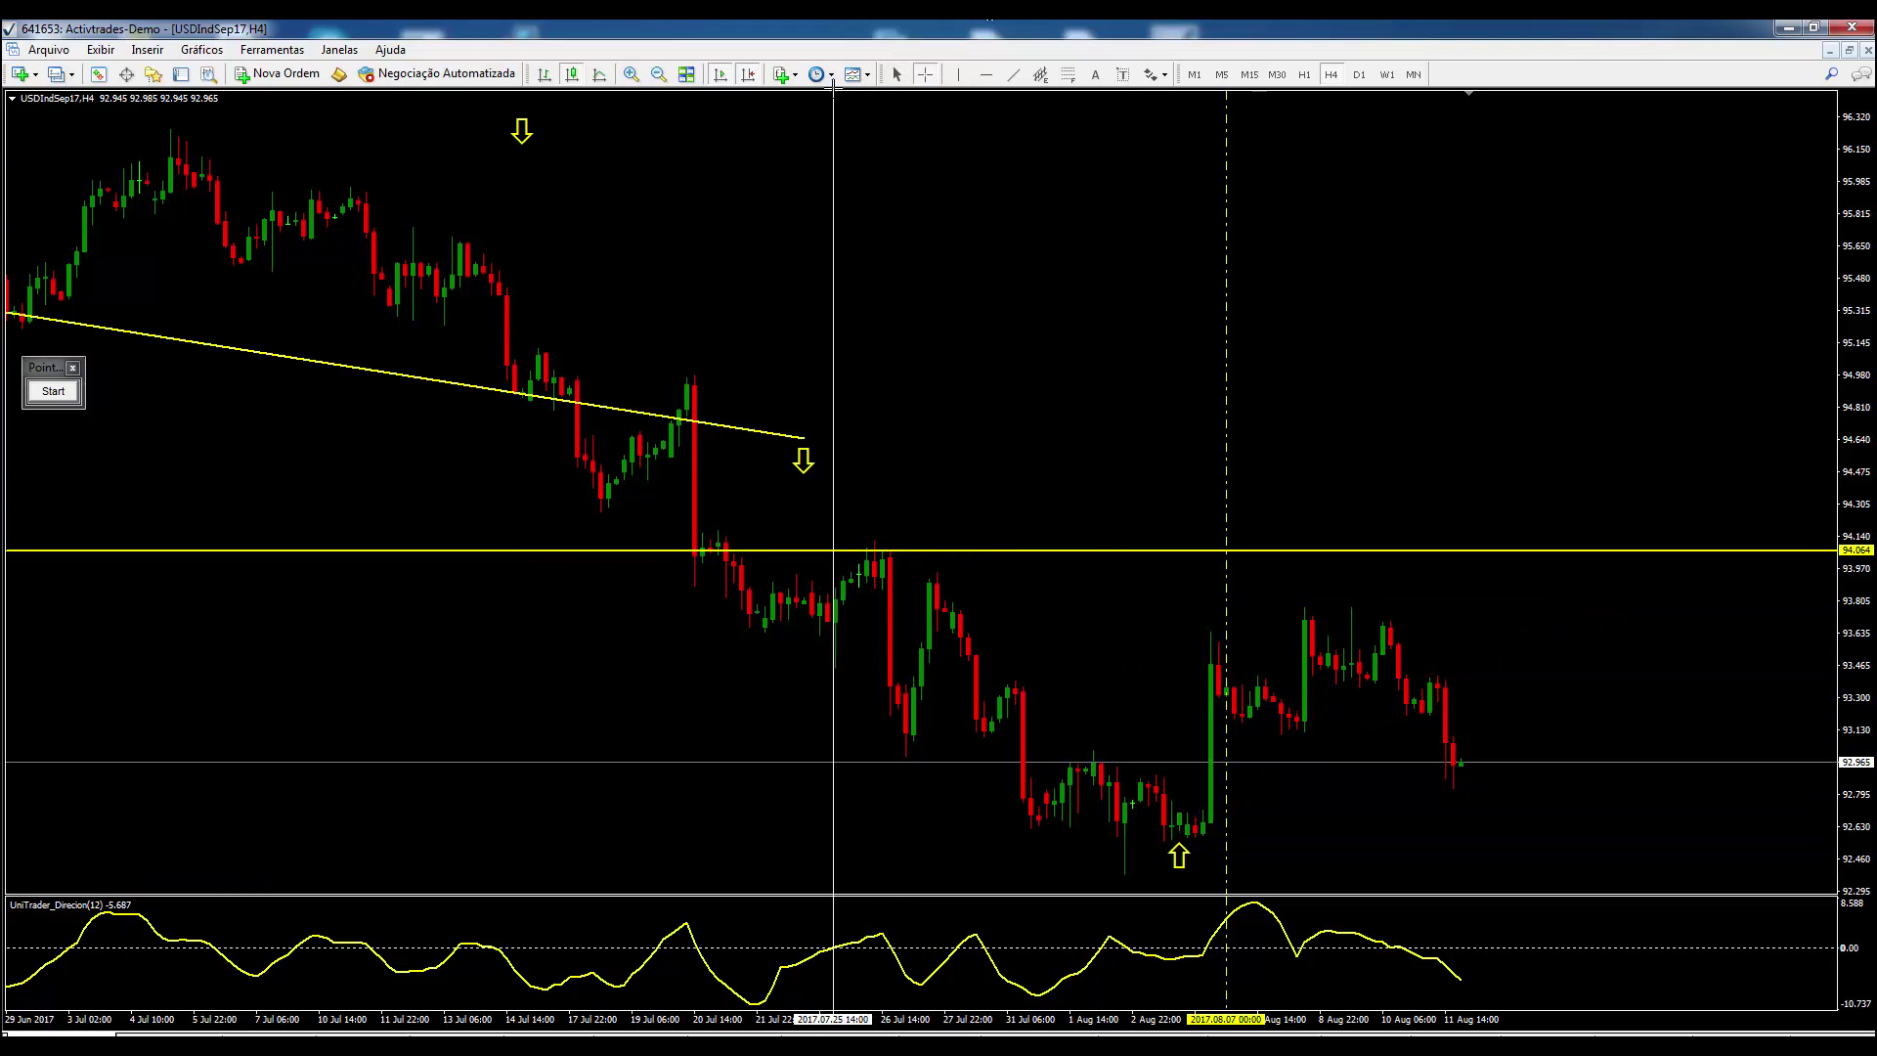
click(1015, 75)
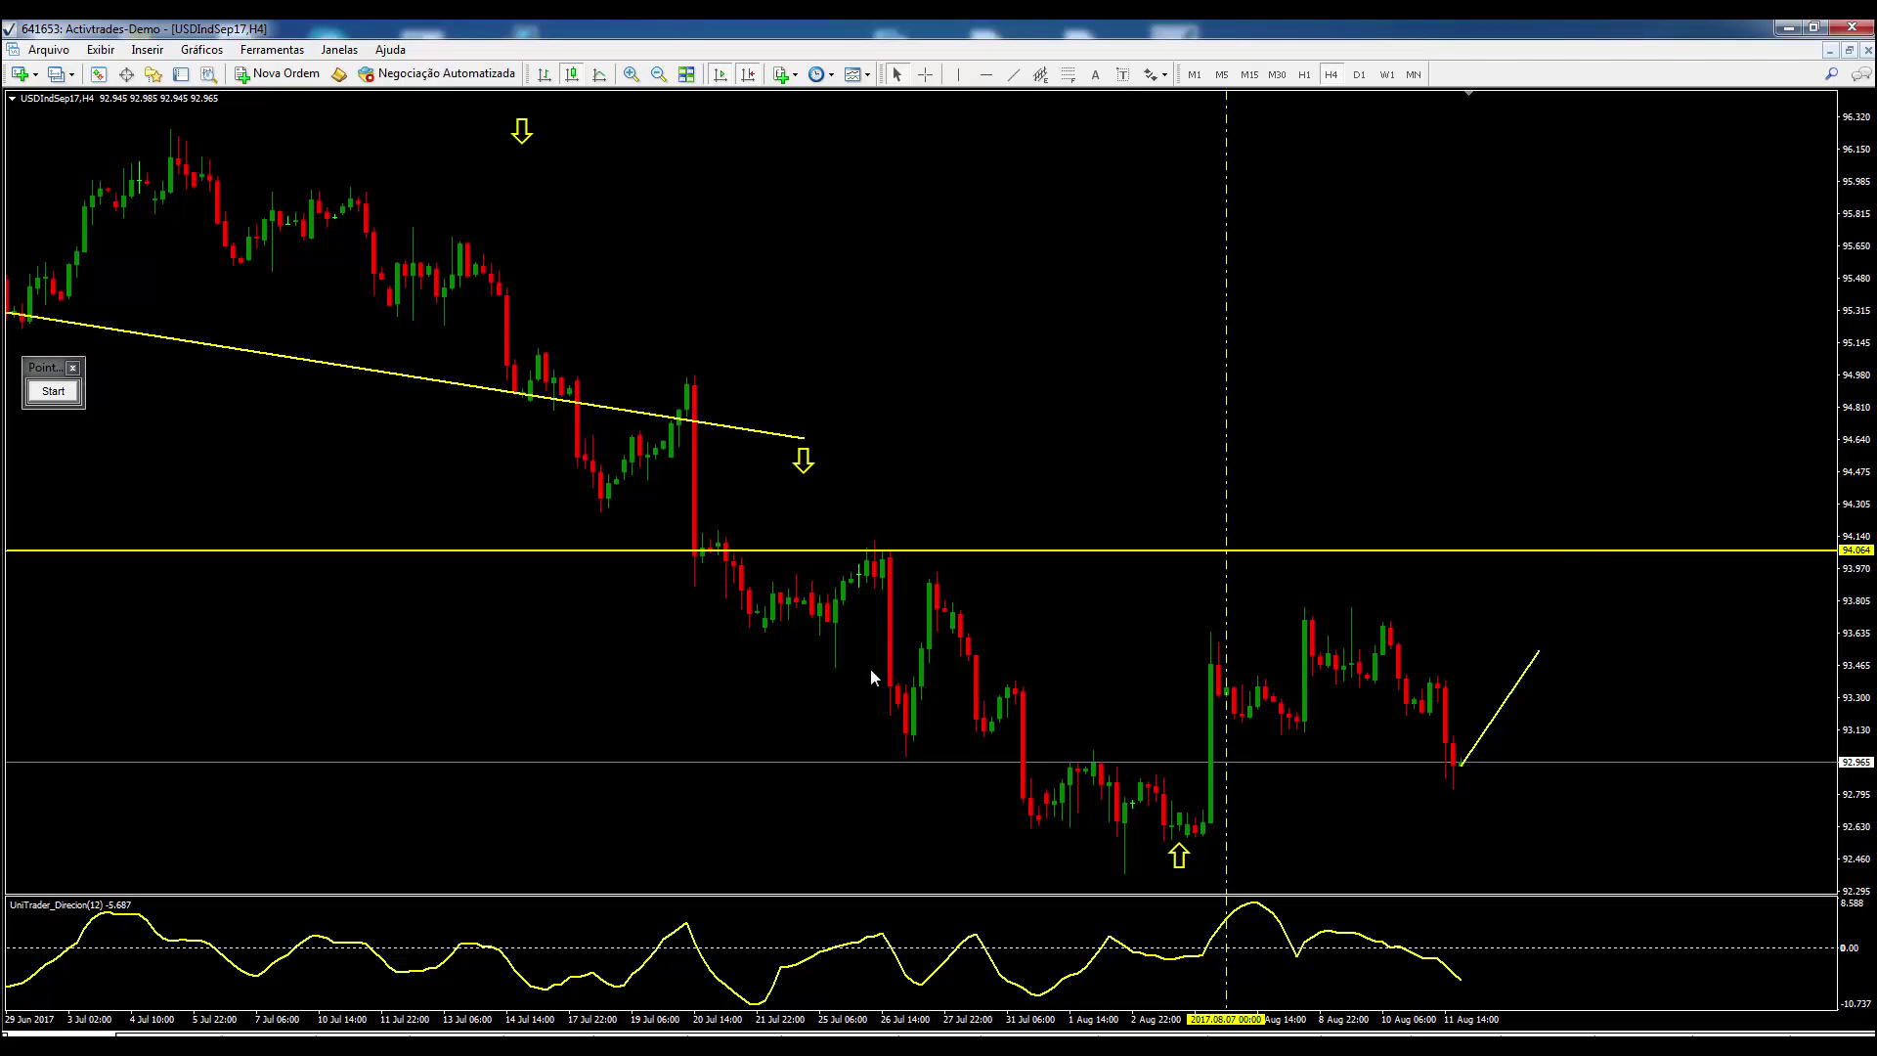
click(925, 75)
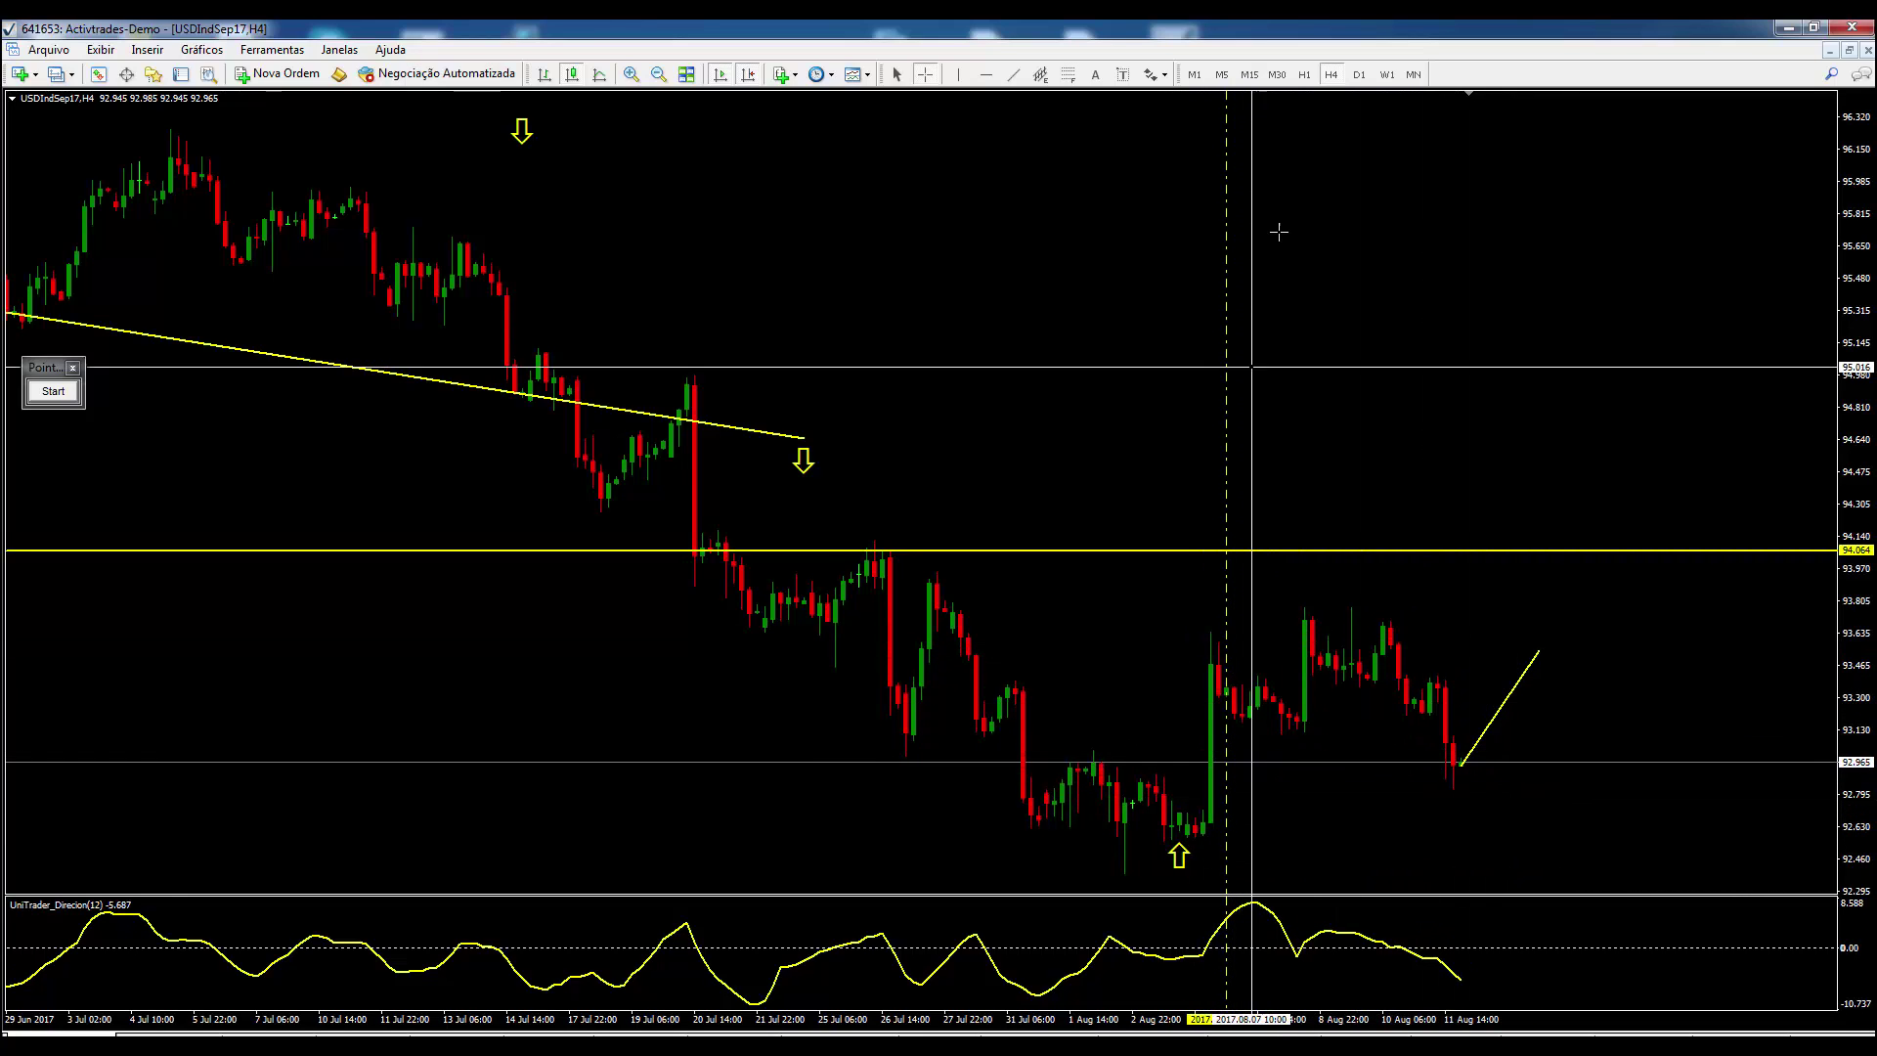
click(1359, 74)
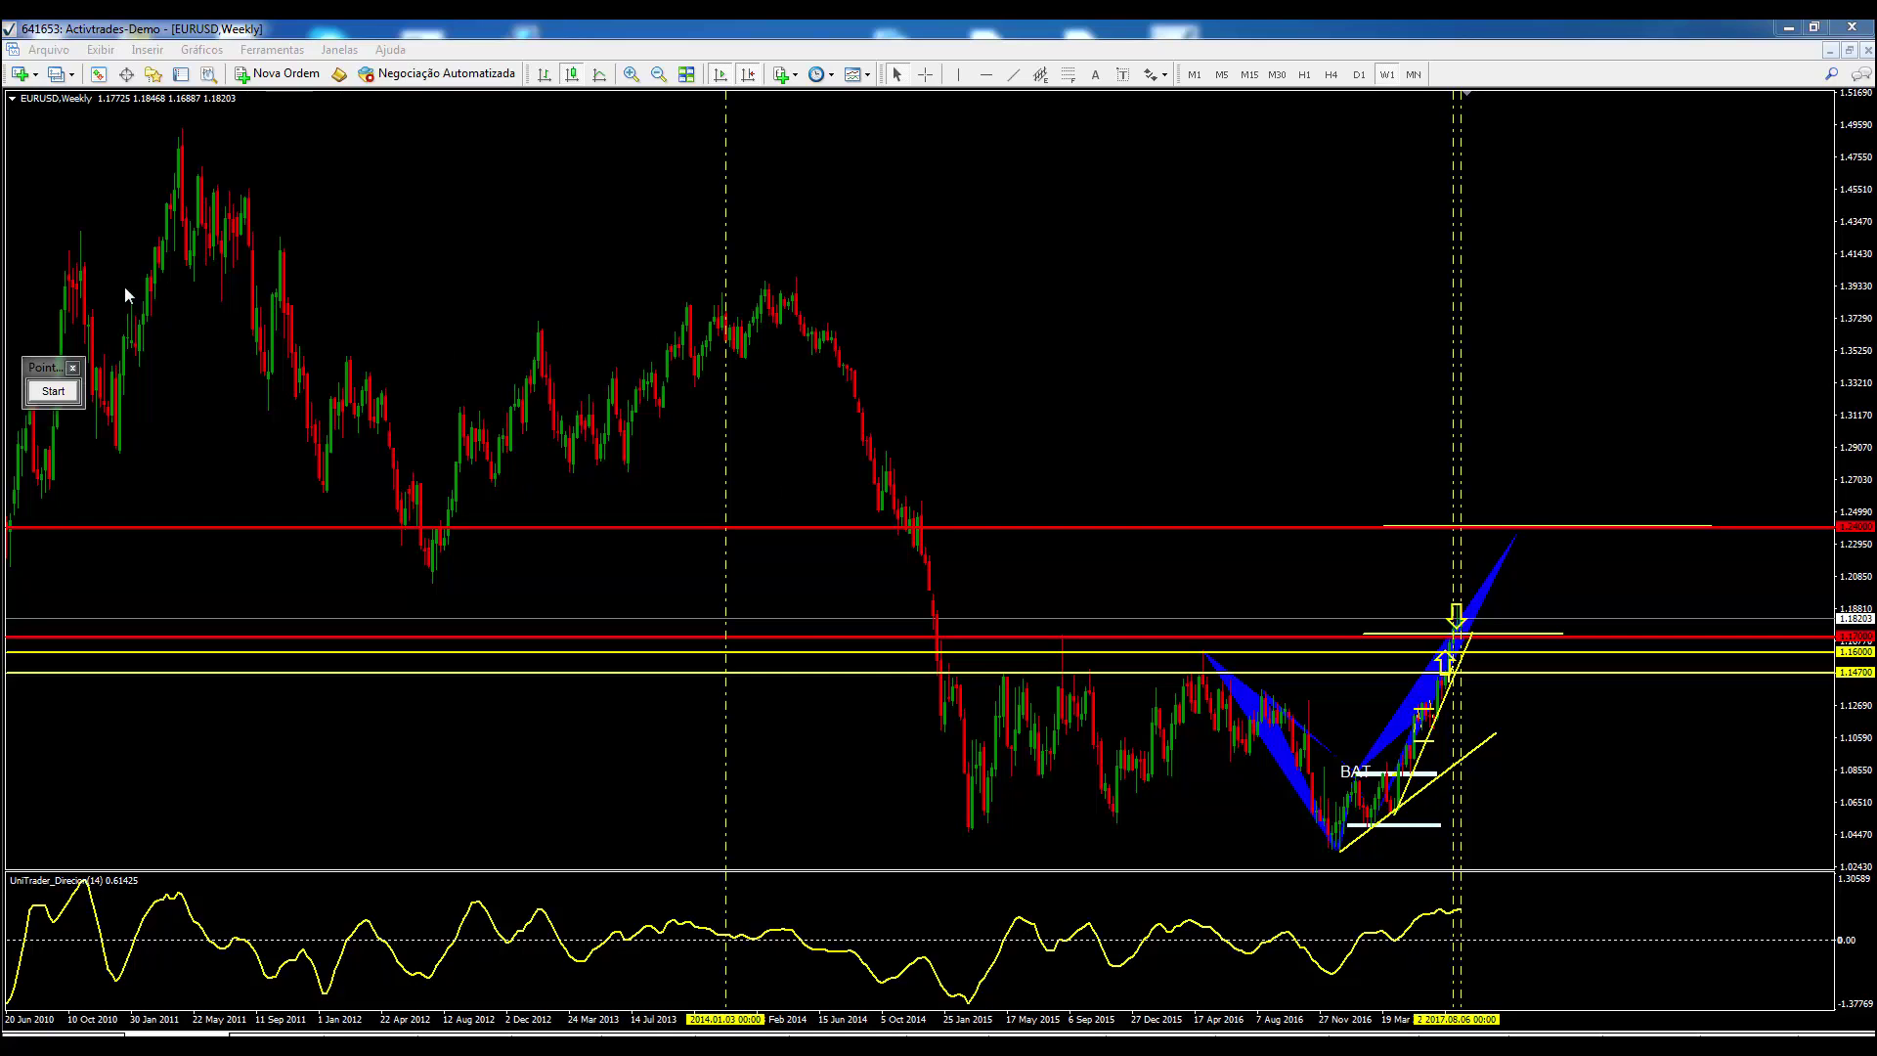
Examine the recent candles, the BAT pattern and the horizontal price levels on the EURUSD weekly chart
key(plus)
key(plus)
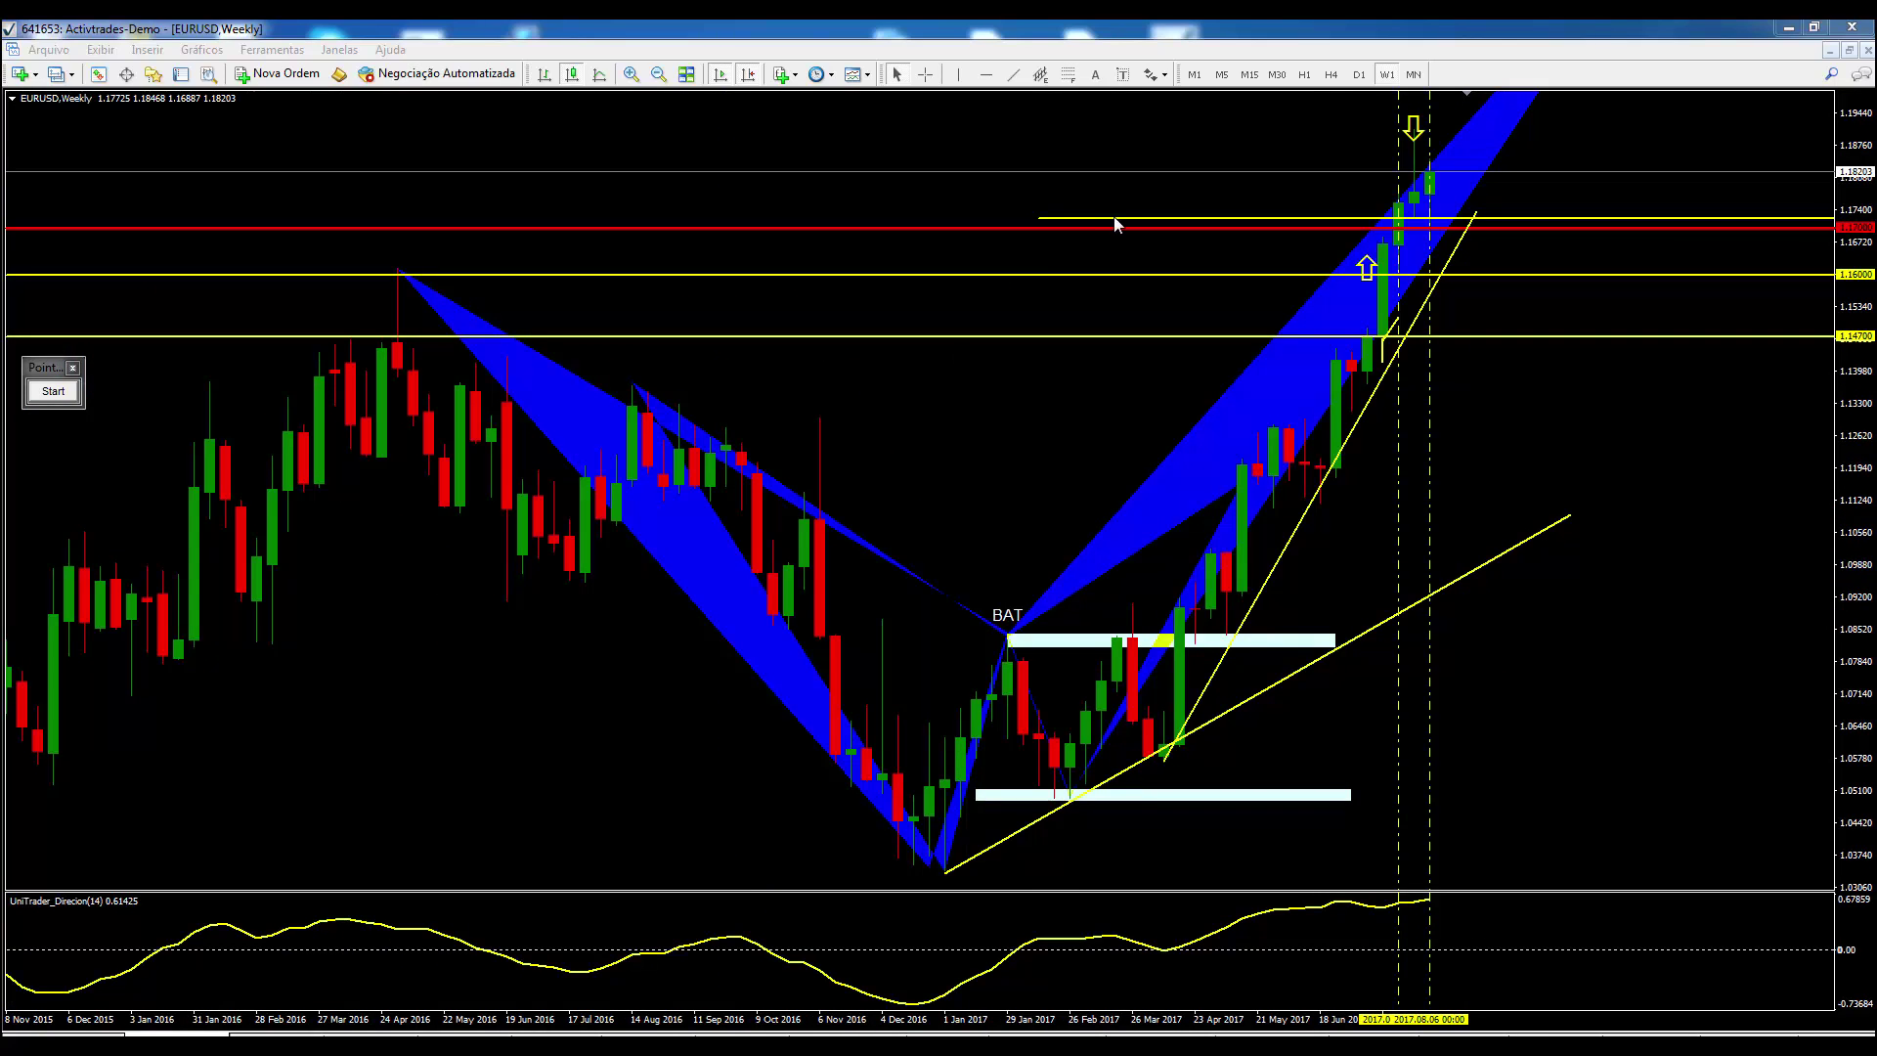
click(925, 74)
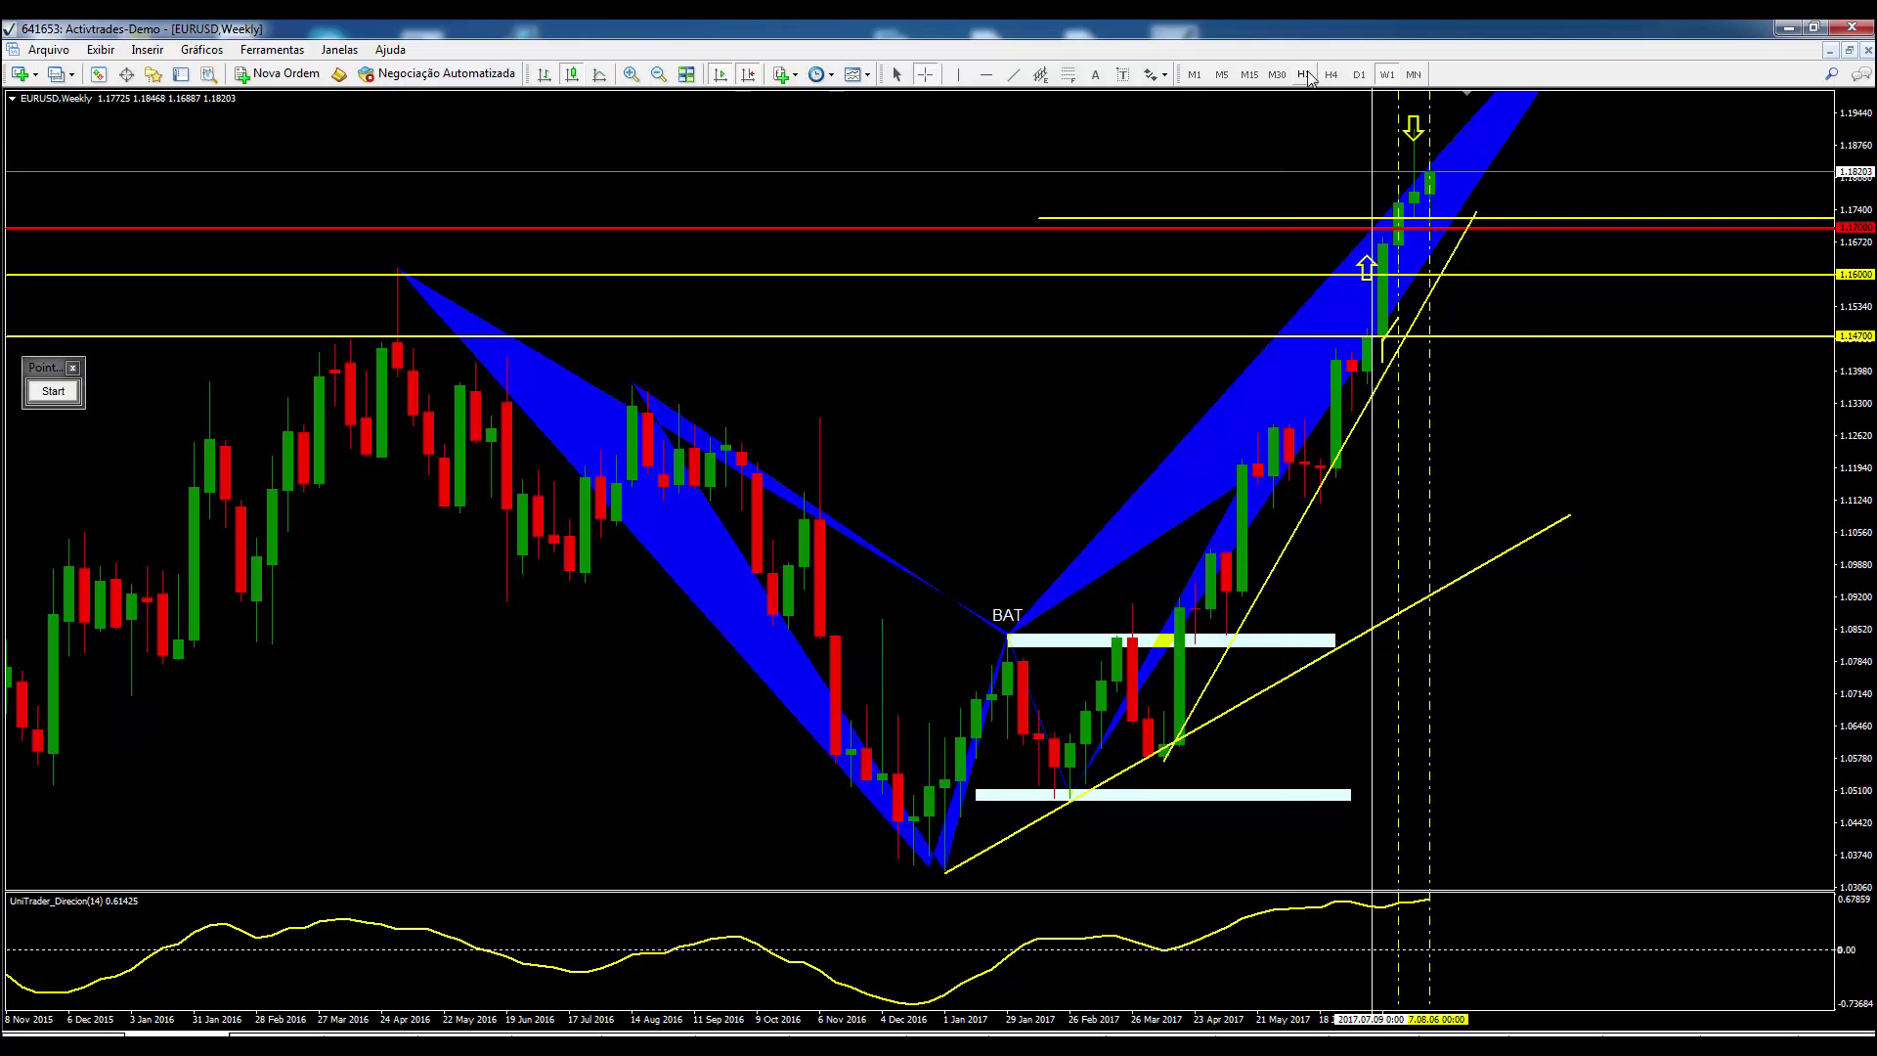
Switch the EURUSD chart to daily and measure the drop from the 6 August 2017 candle to the low that follows it
click(1366, 75)
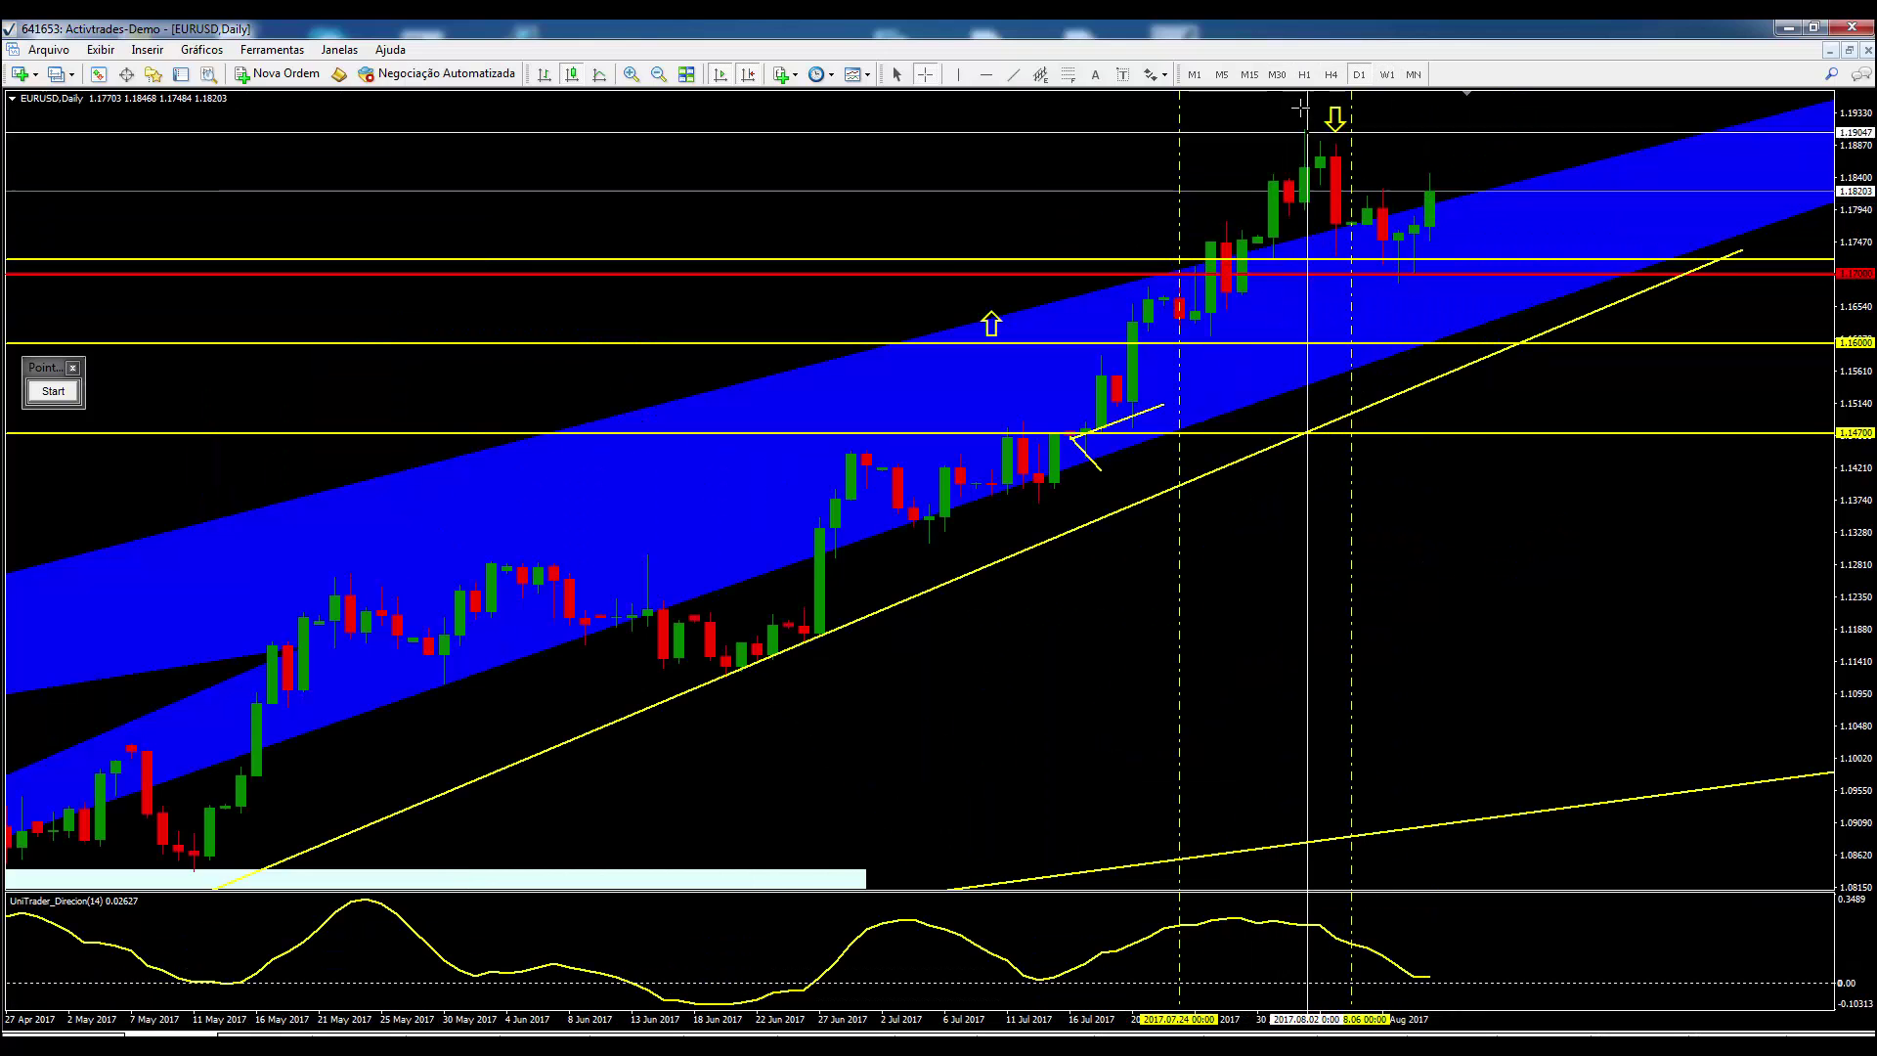
click(660, 75)
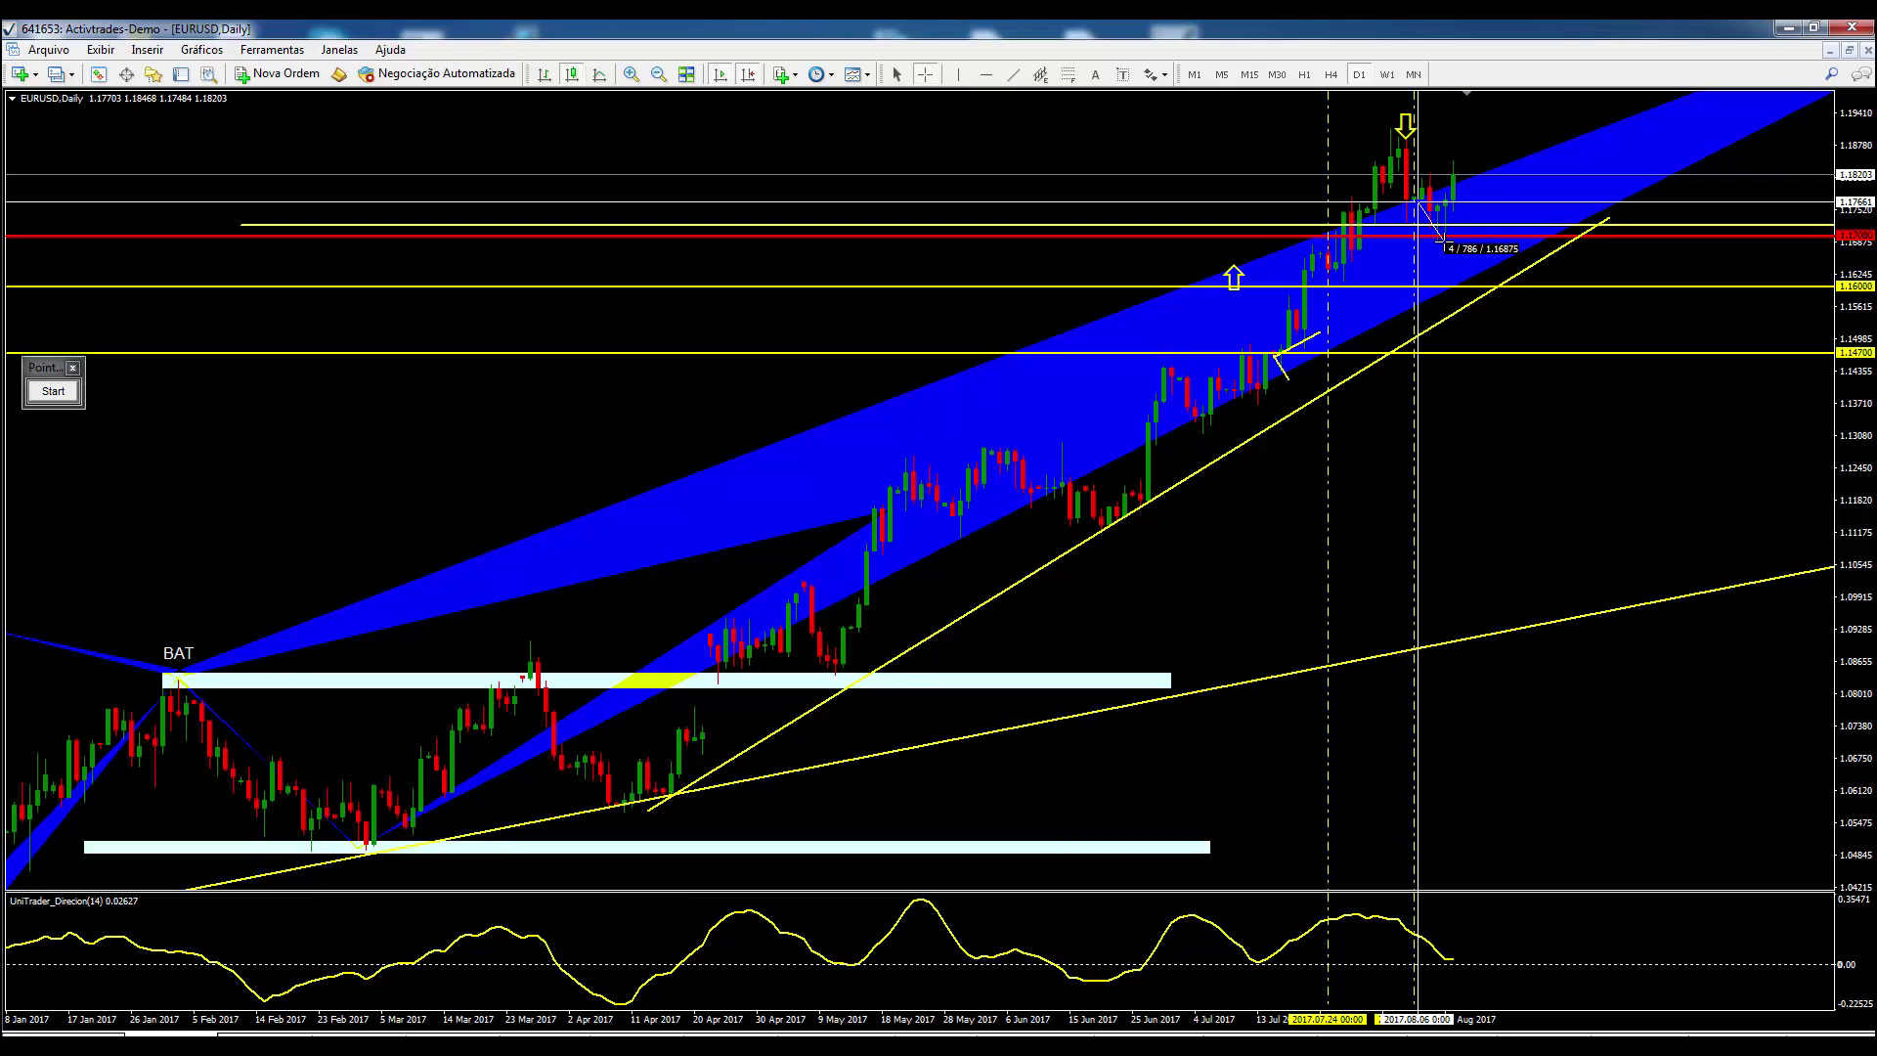
drag(1445, 244, 1445, 243)
click(925, 75)
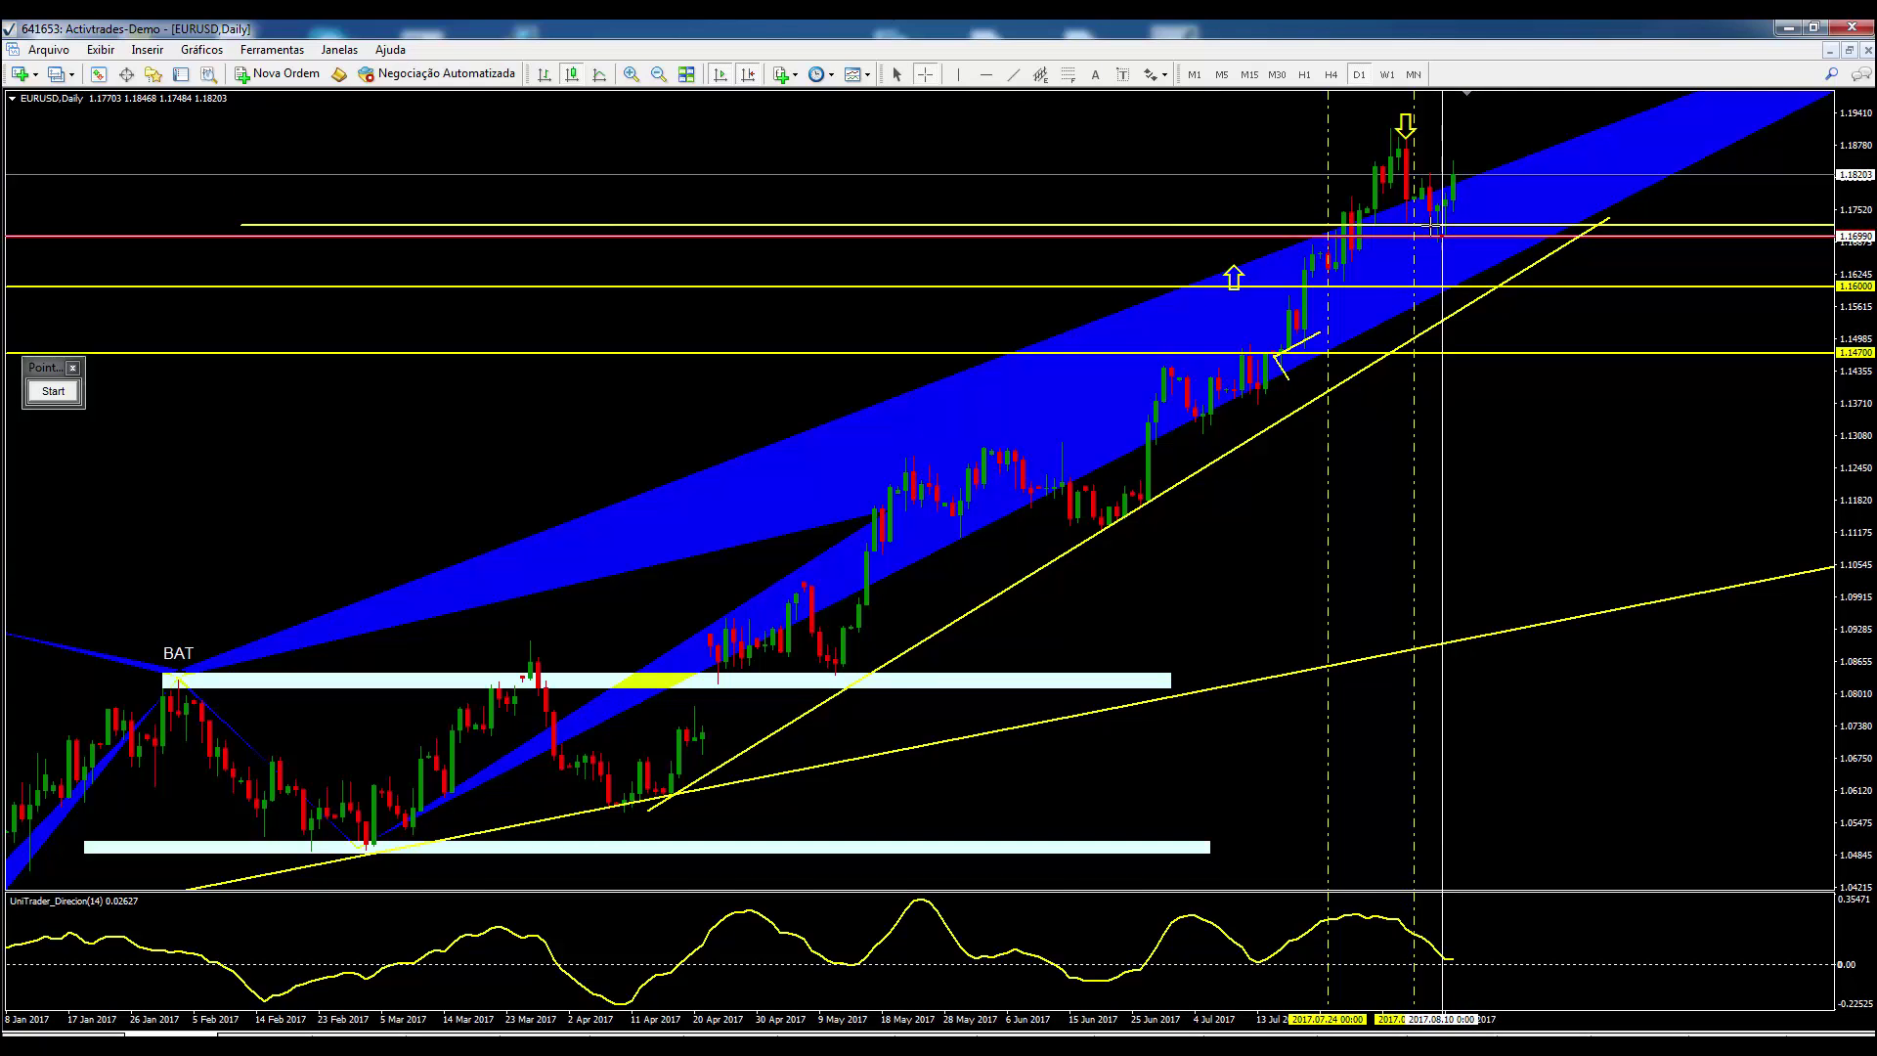
Compare the horizontal level at 1.16990 with the recent EURUSD candles on the weekly and daily charts
click(1387, 74)
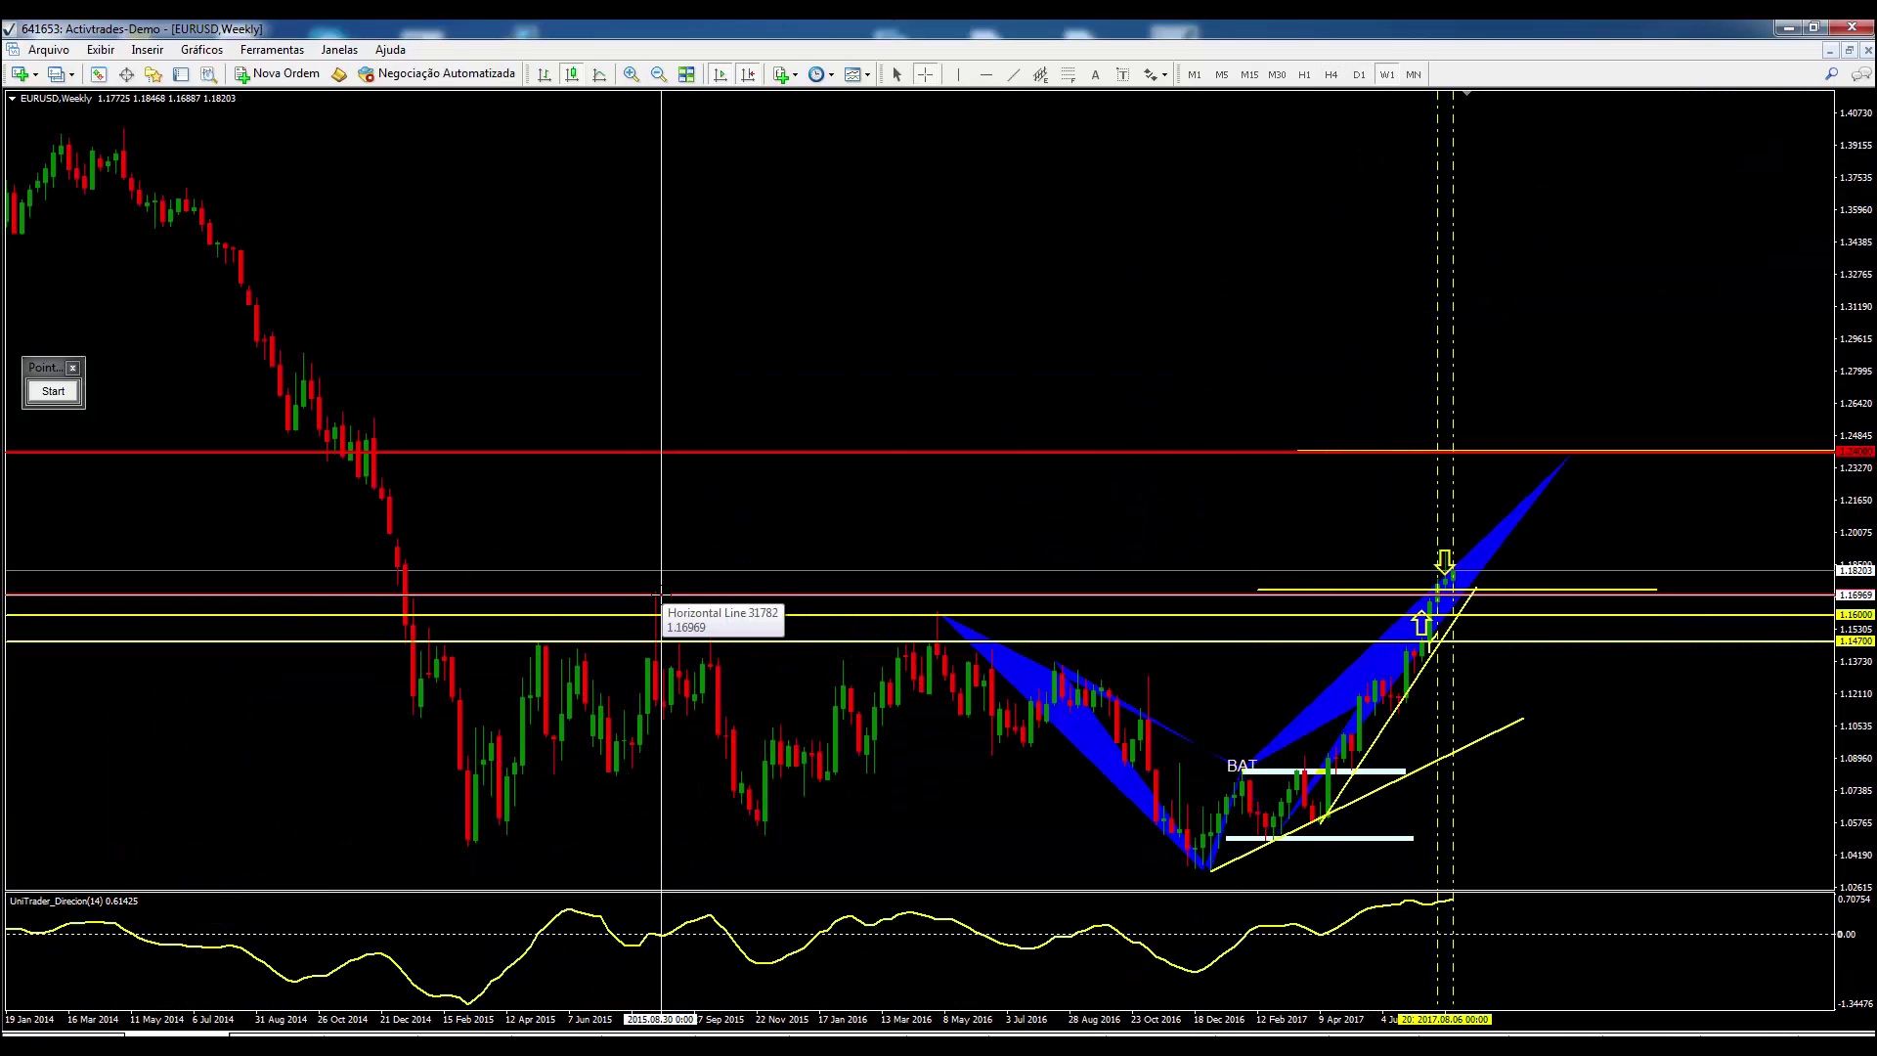
click(1359, 74)
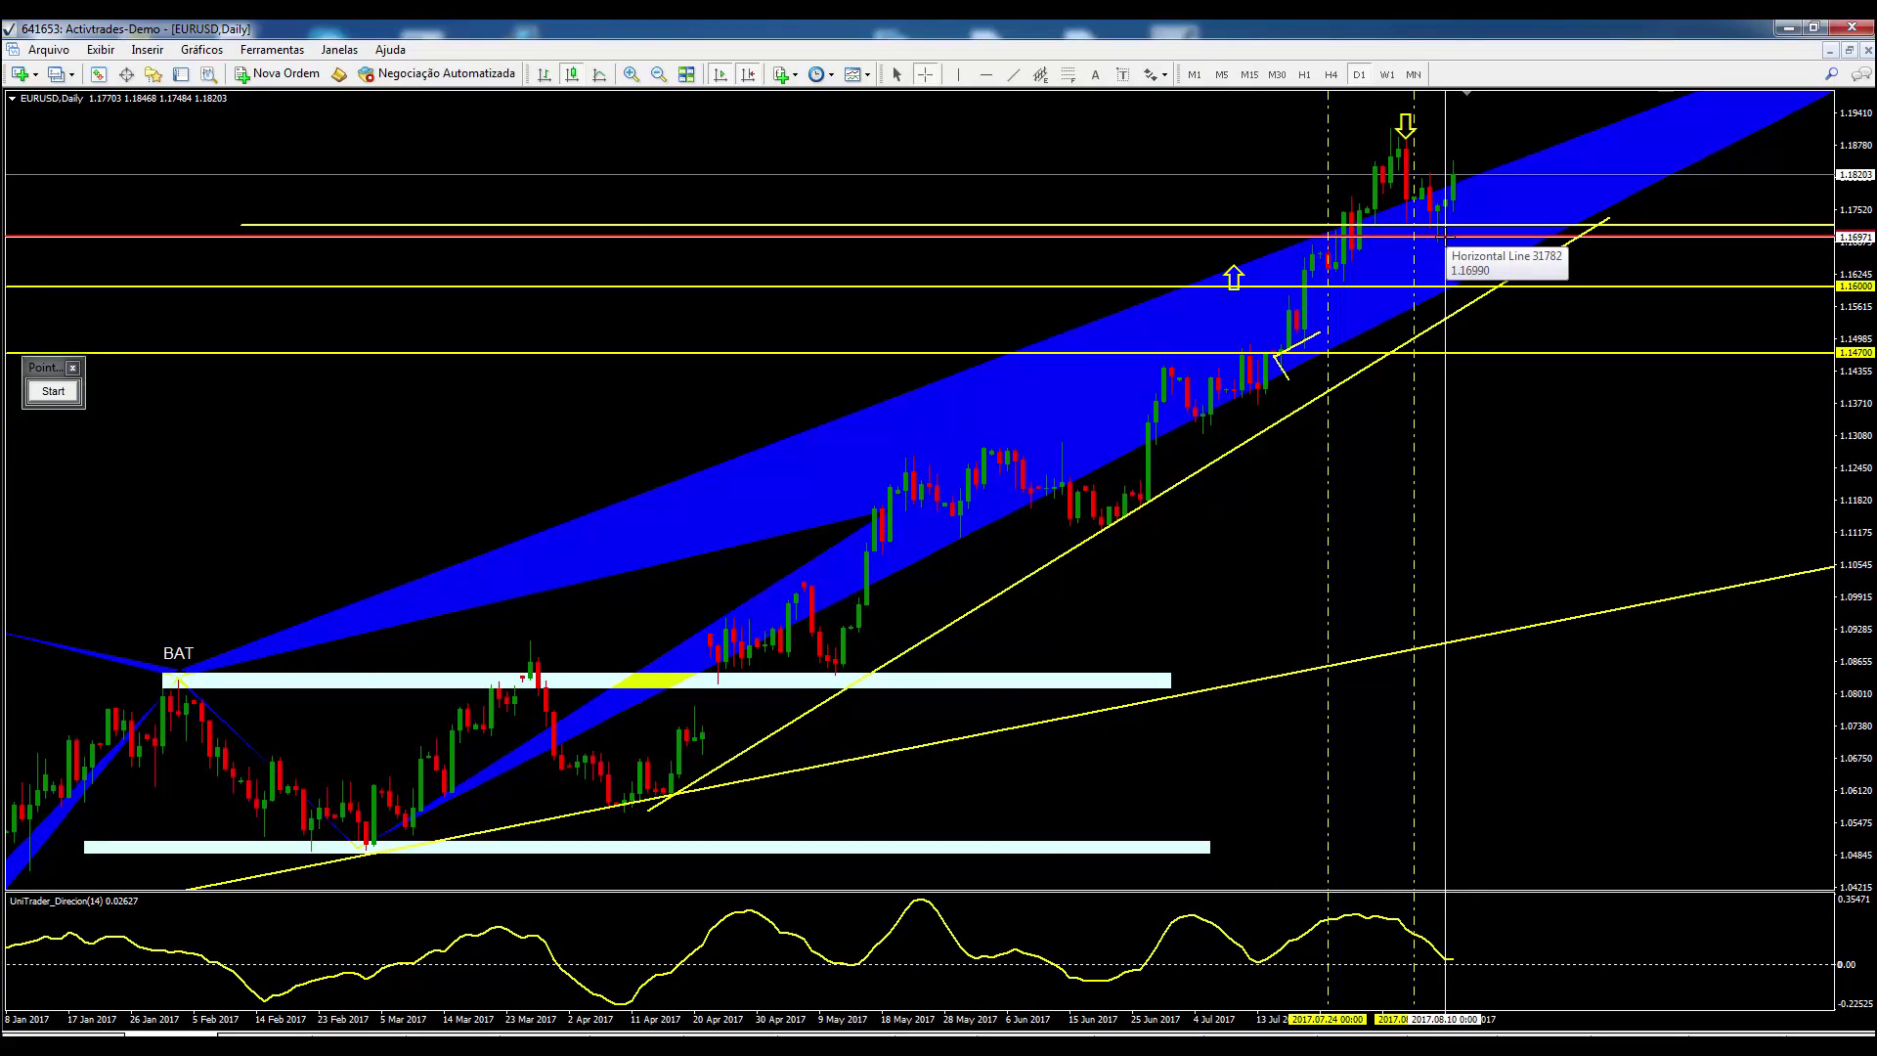
double_click(1445, 237)
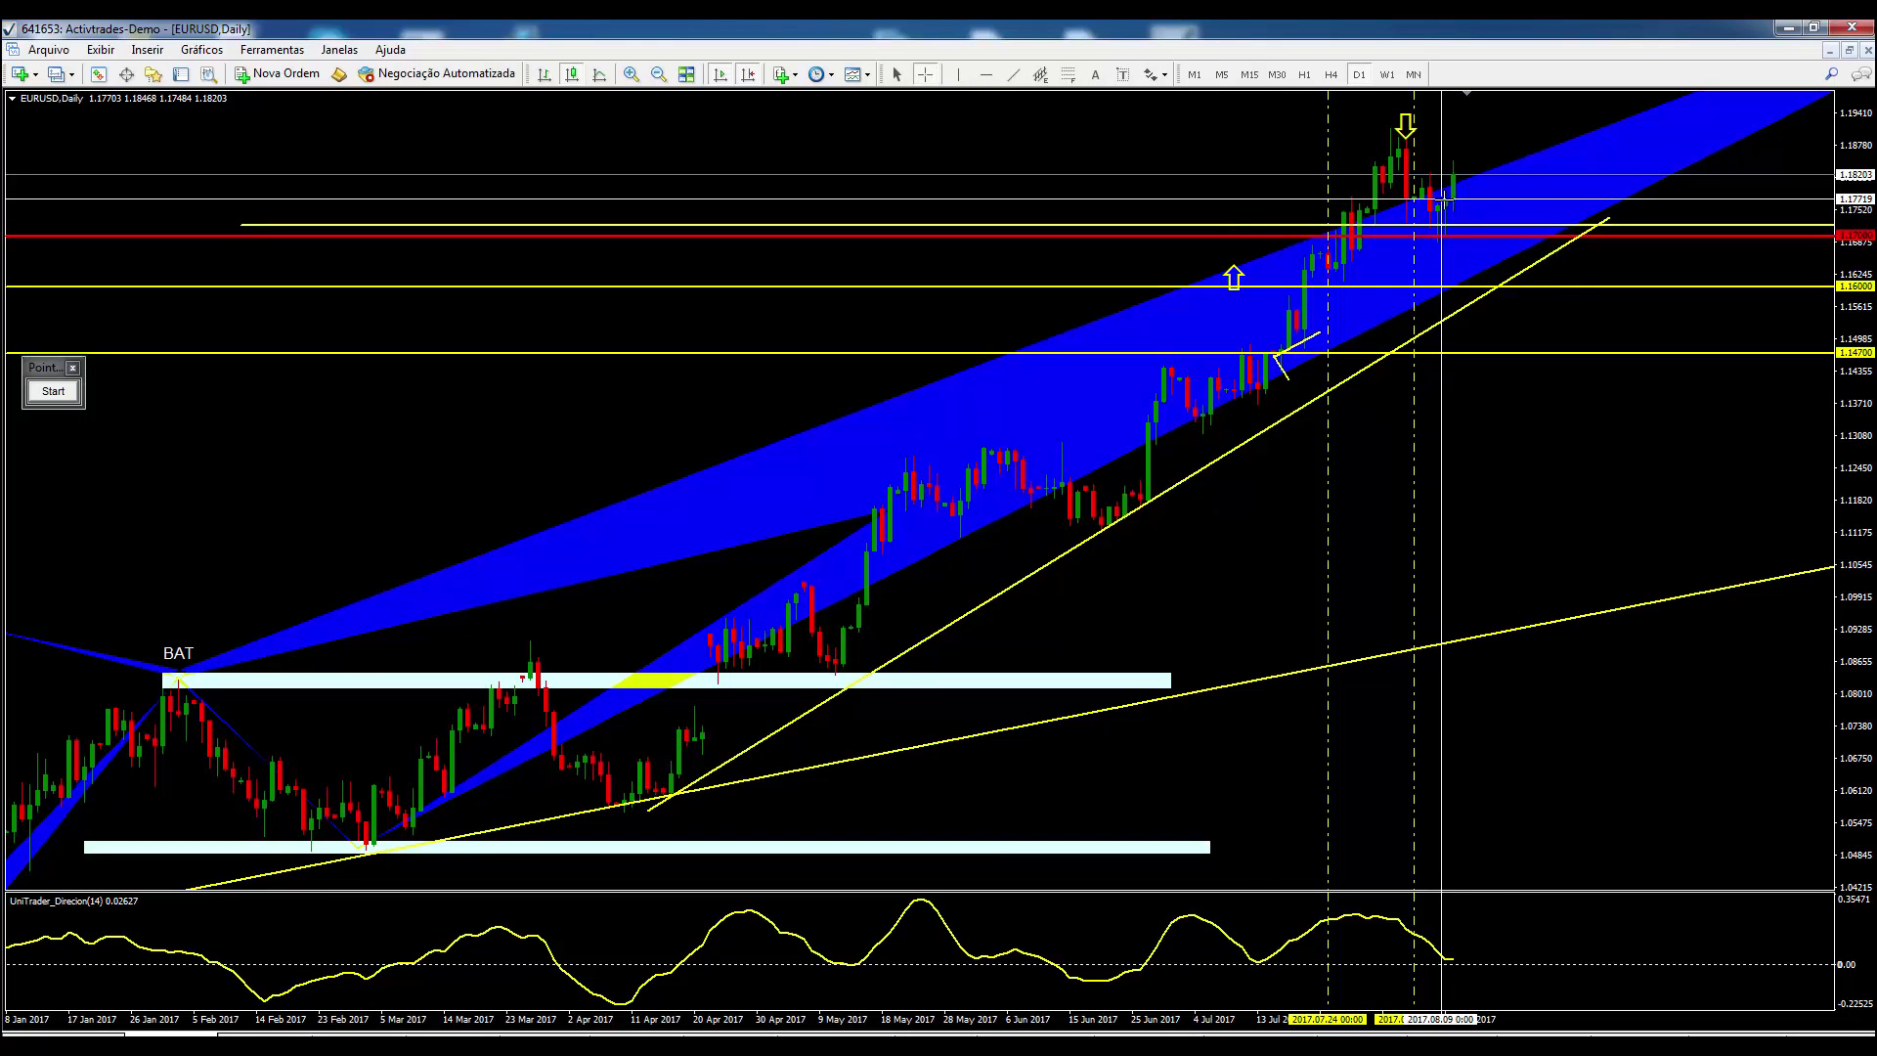
mouse_move(1455, 172)
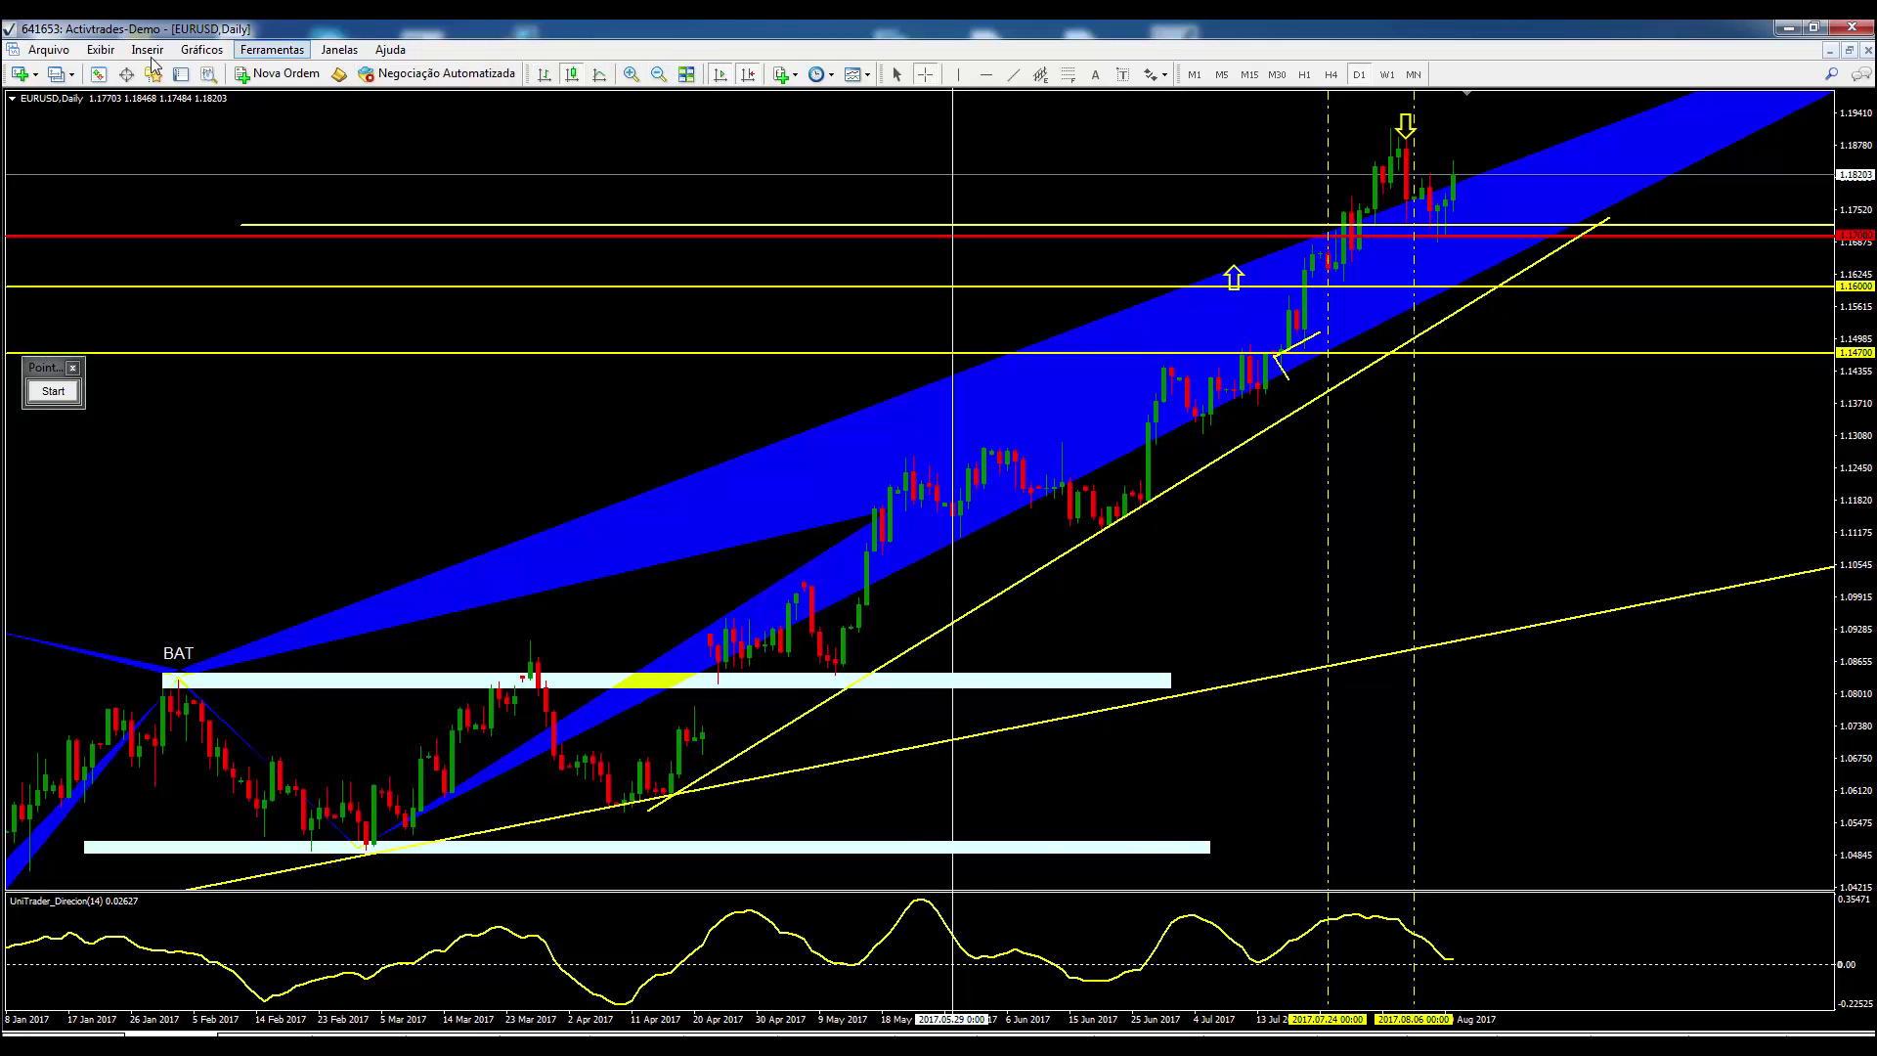
Switch to the Excel COT spreadsheet, examine the latest positions on the EUR sheet's chart, and go back to the EURUSD chart in MetaTrader
key(alt+Tab)
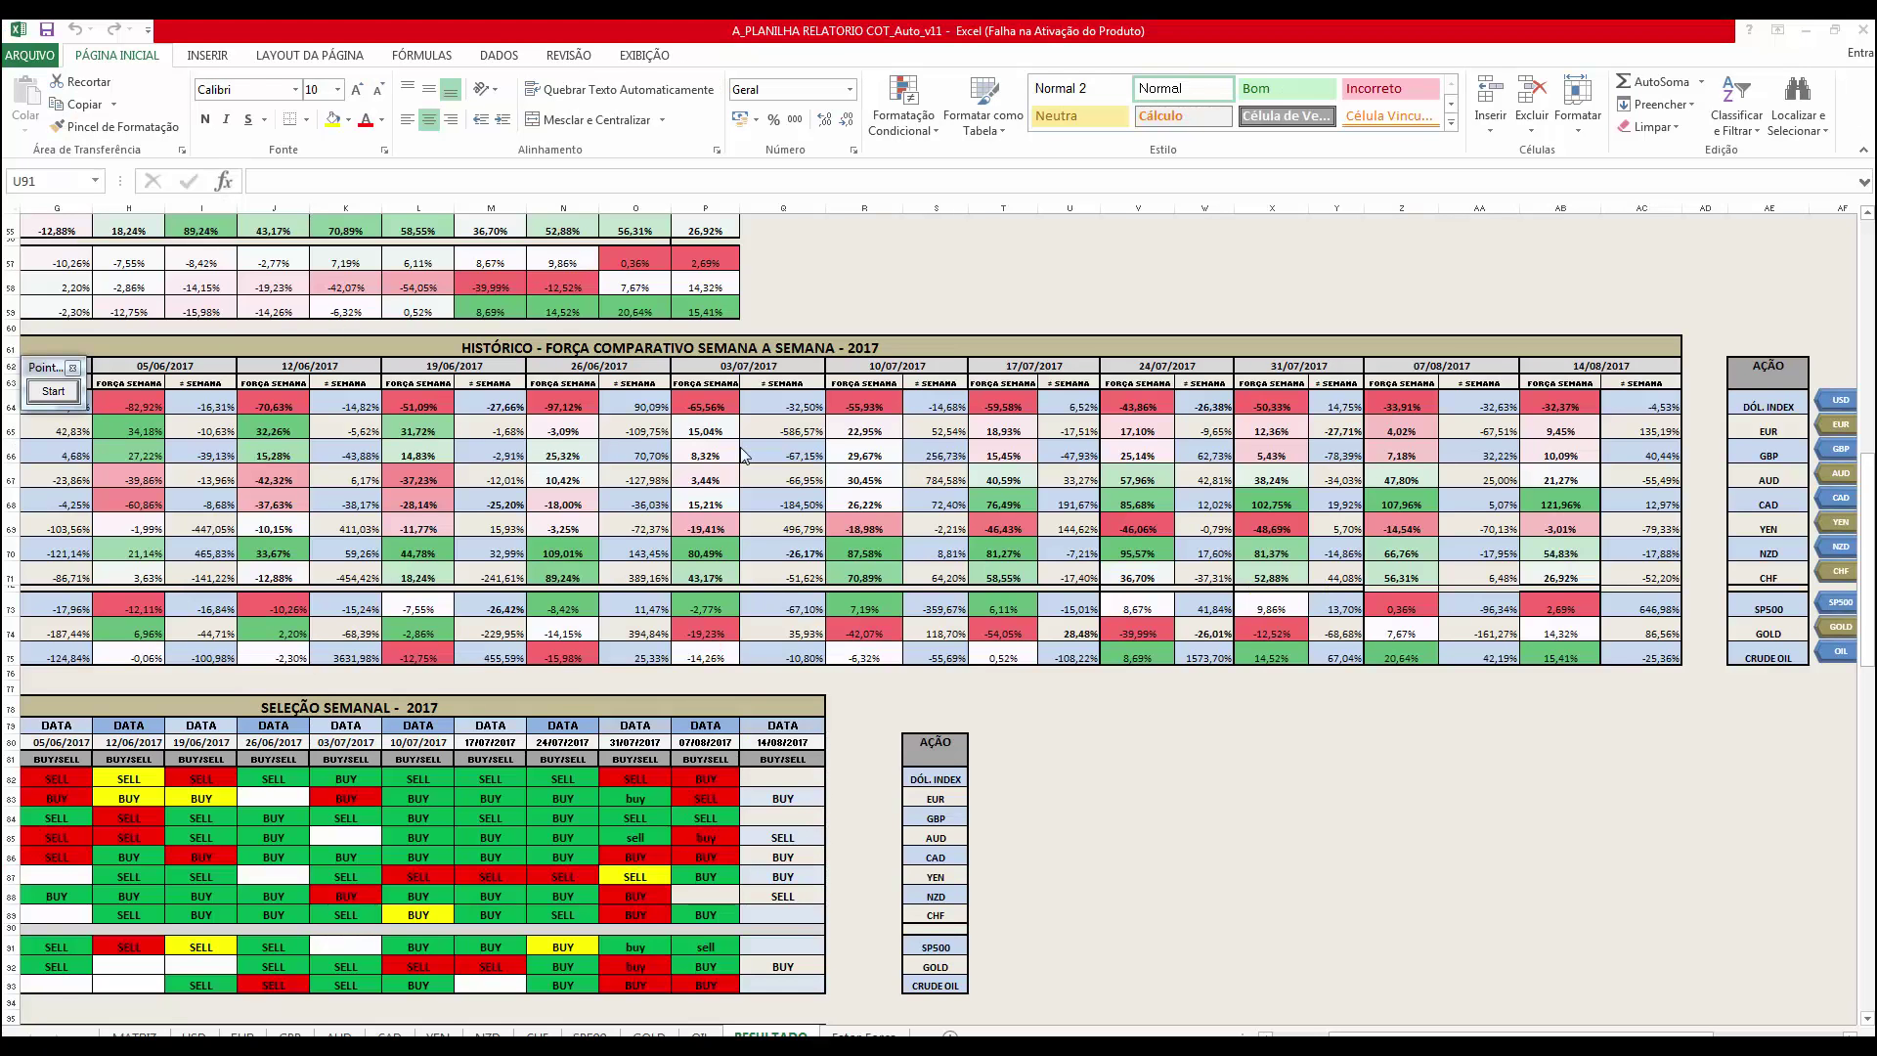
click(1843, 426)
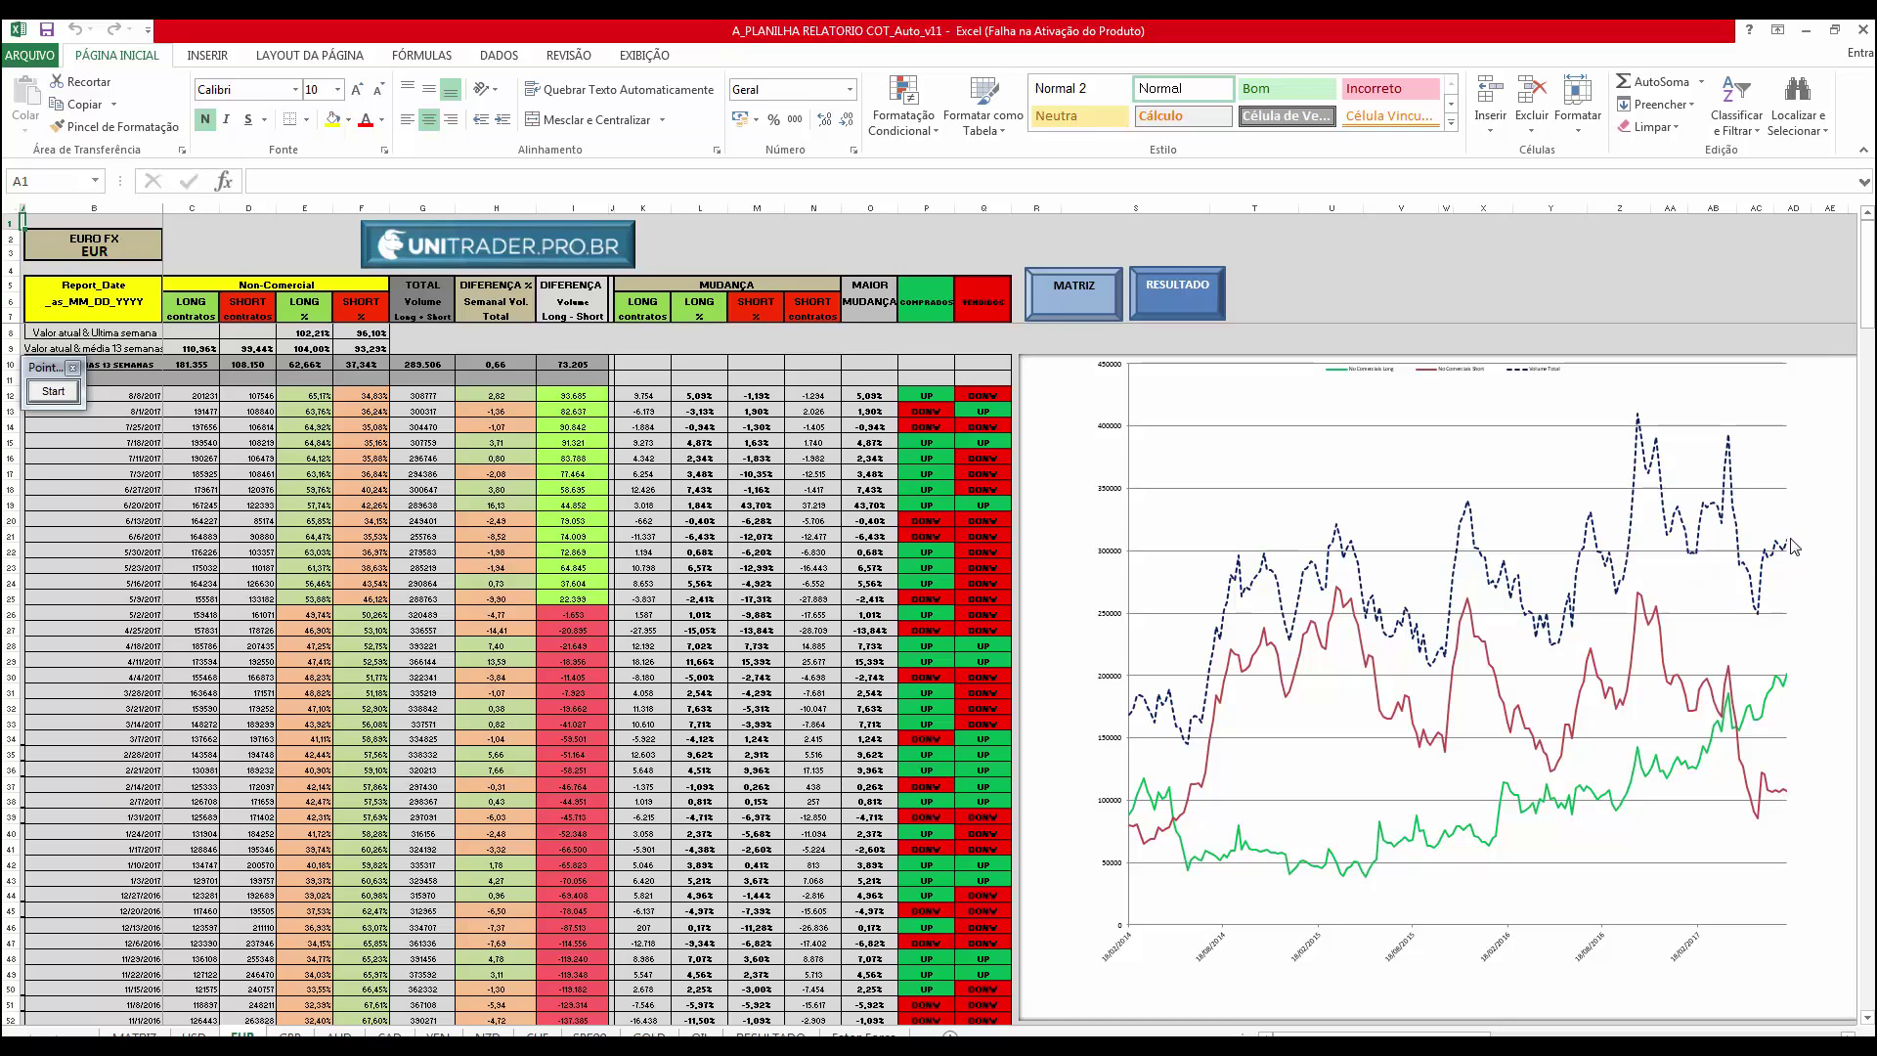
mouse_move(1792, 547)
click(1806, 30)
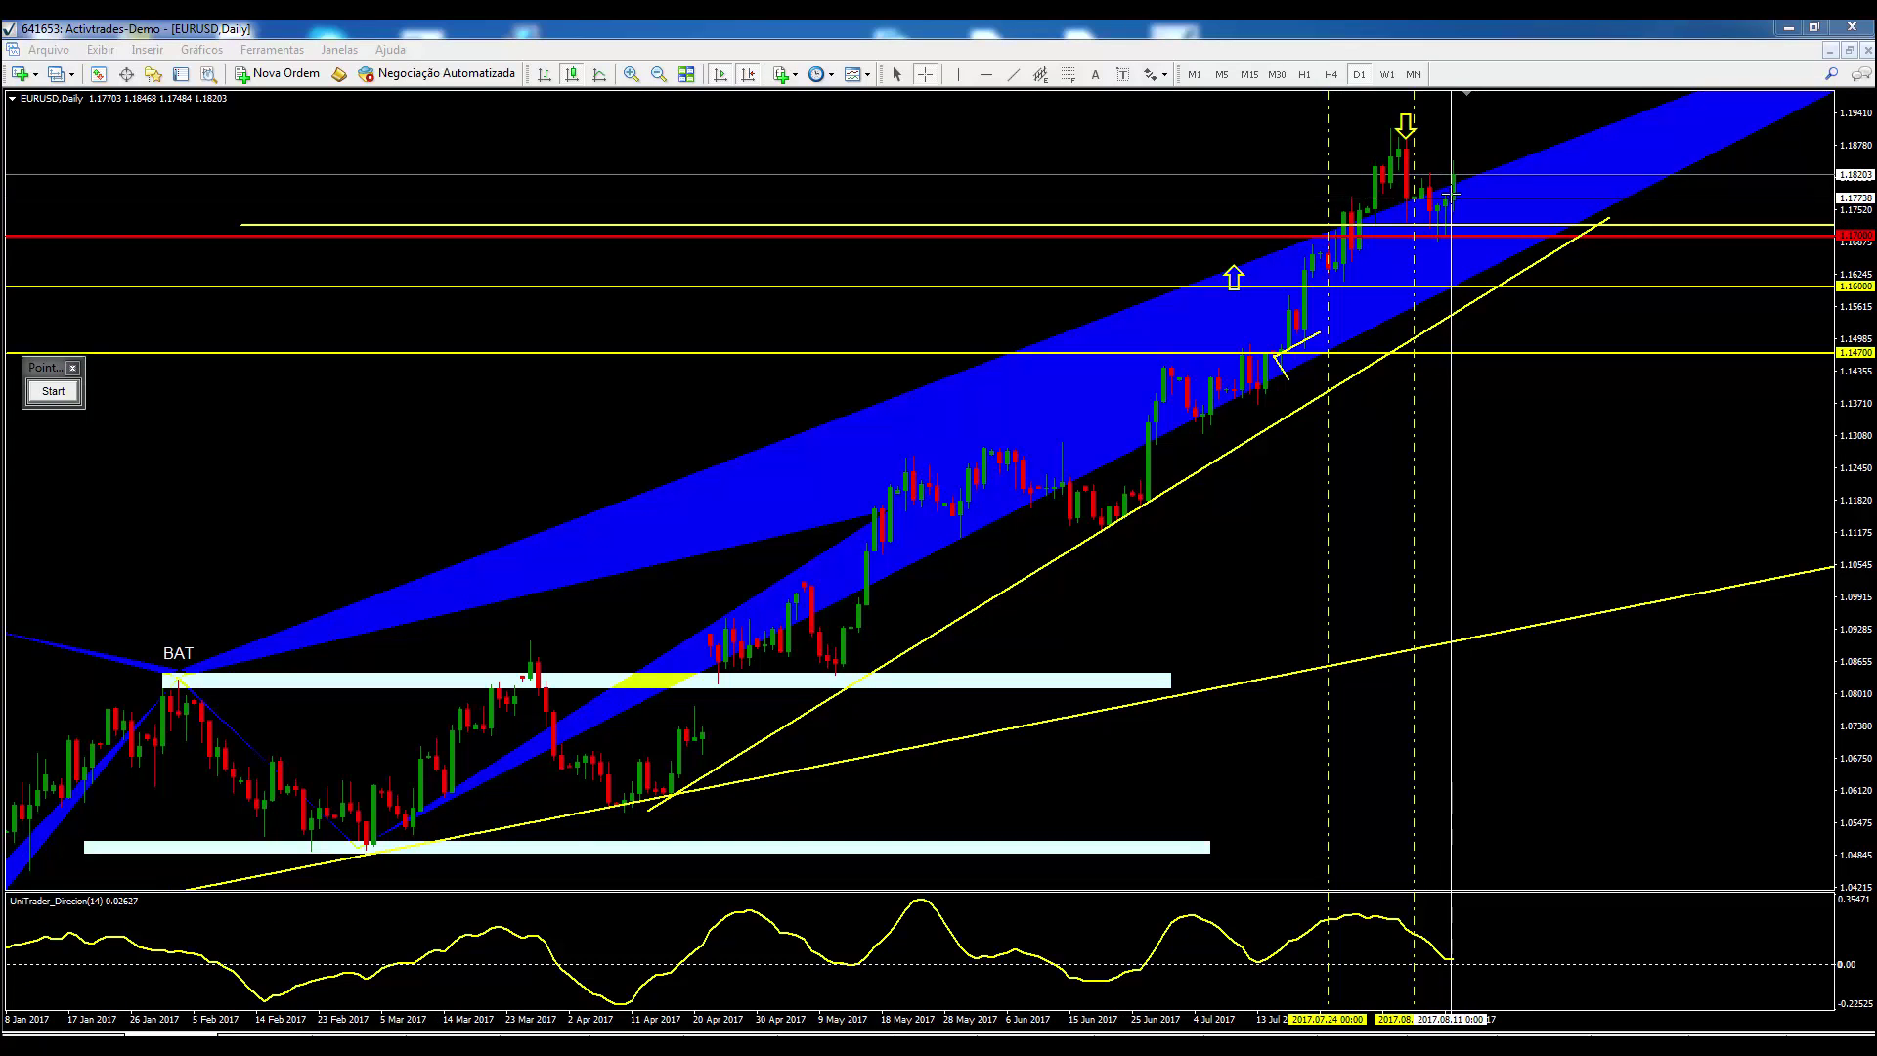
Place a horizontal line at about 1.18890, near the recent highs on the EURUSD daily chart
click(1437, 149)
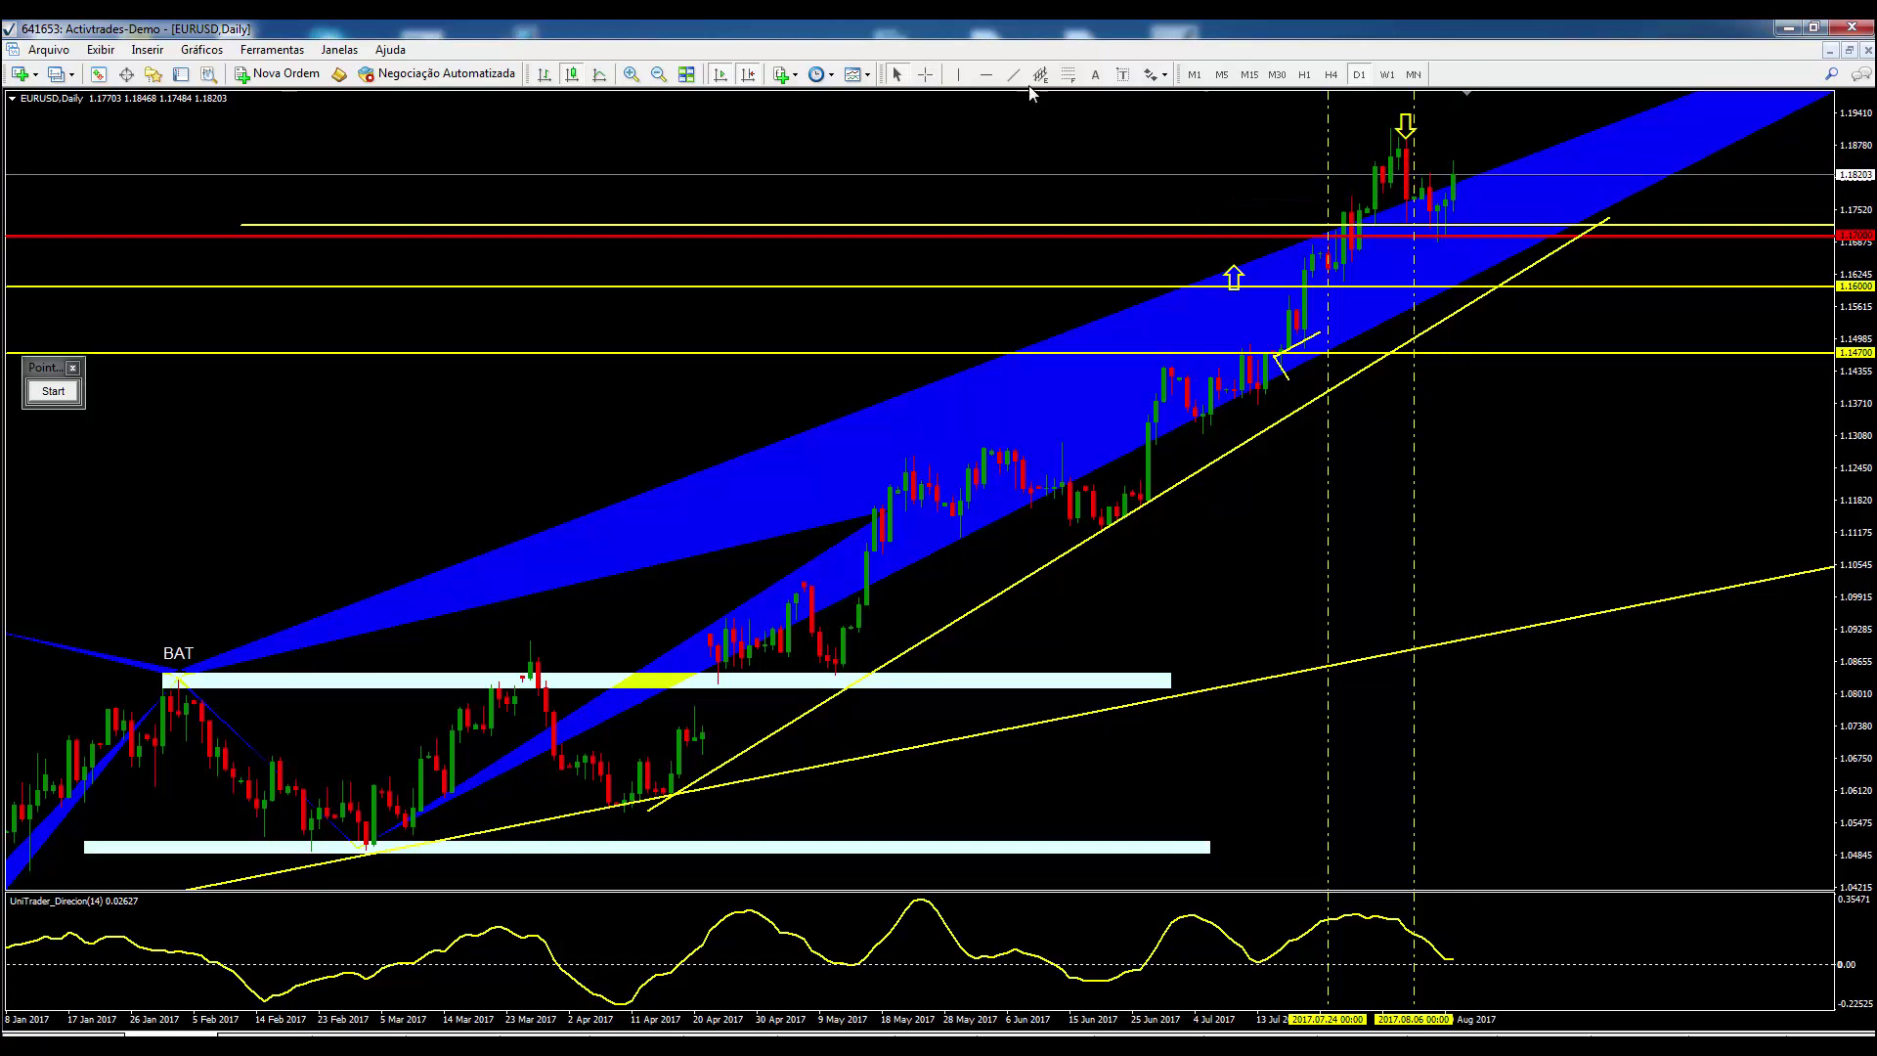
click(986, 76)
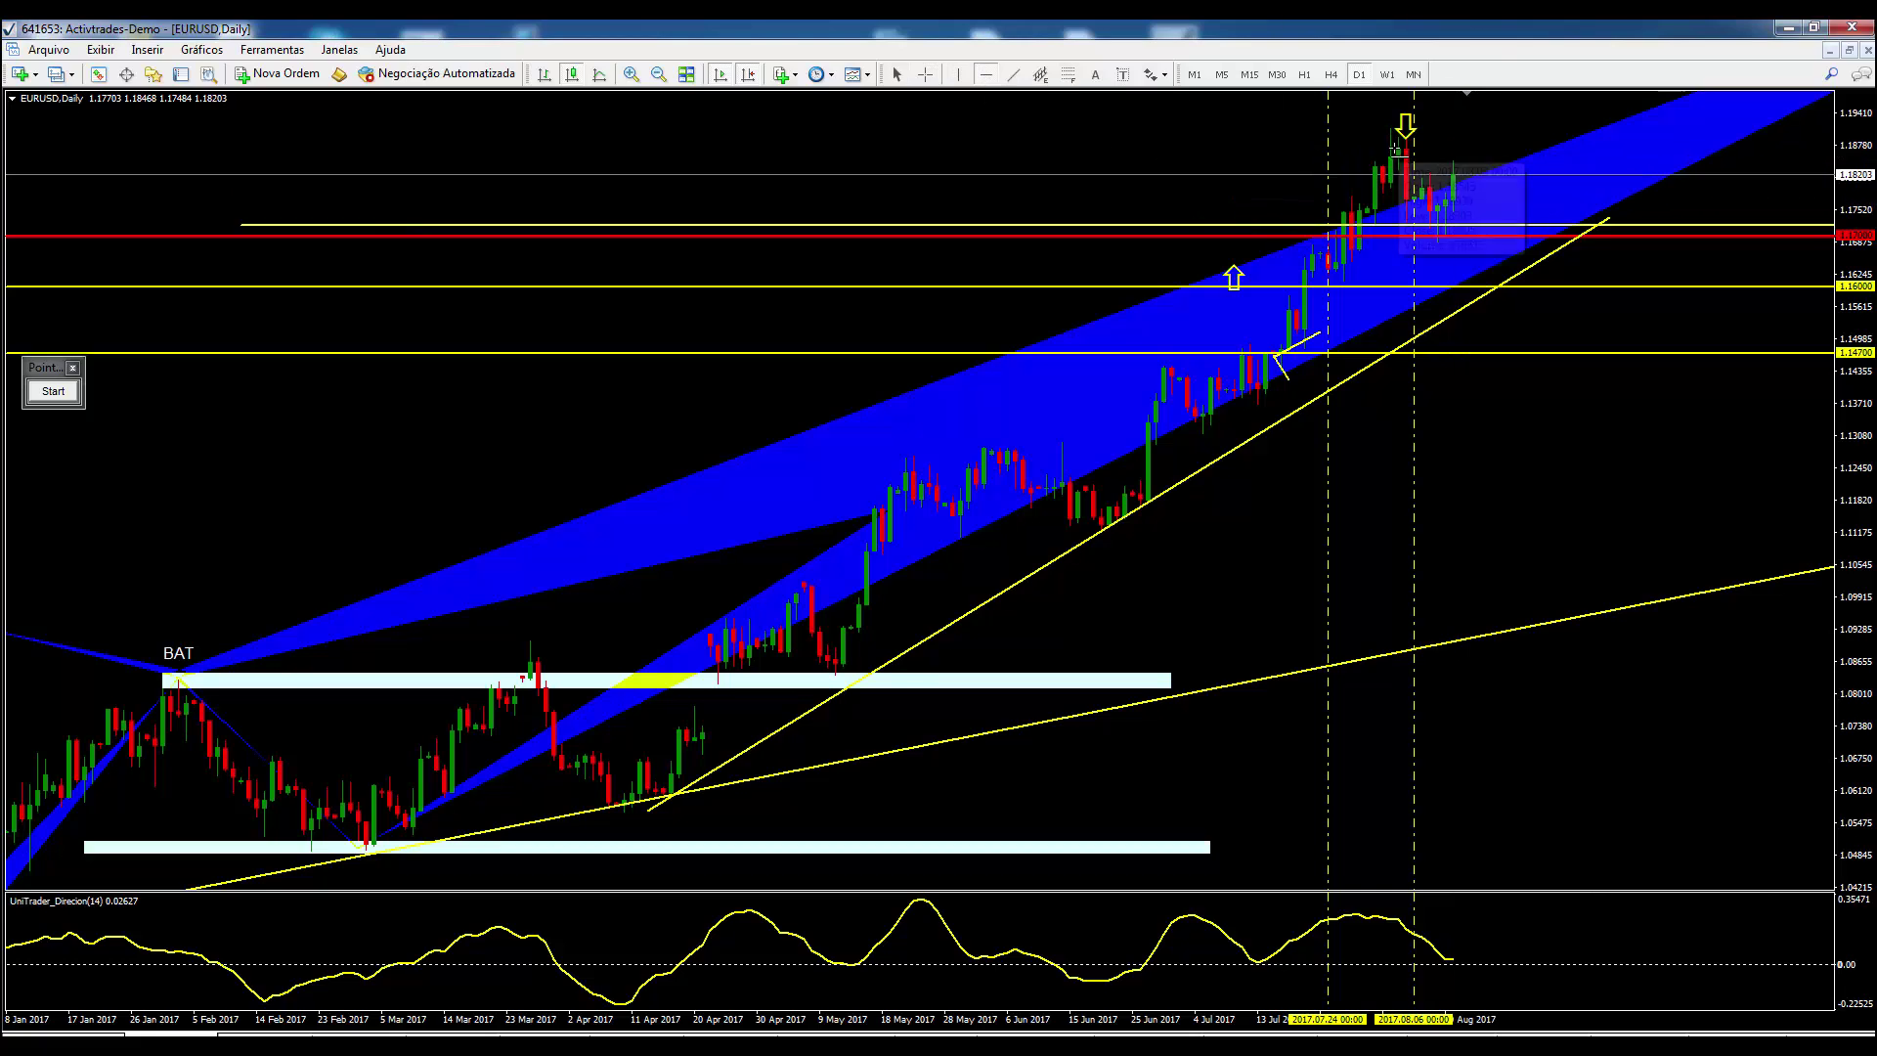
click(1394, 140)
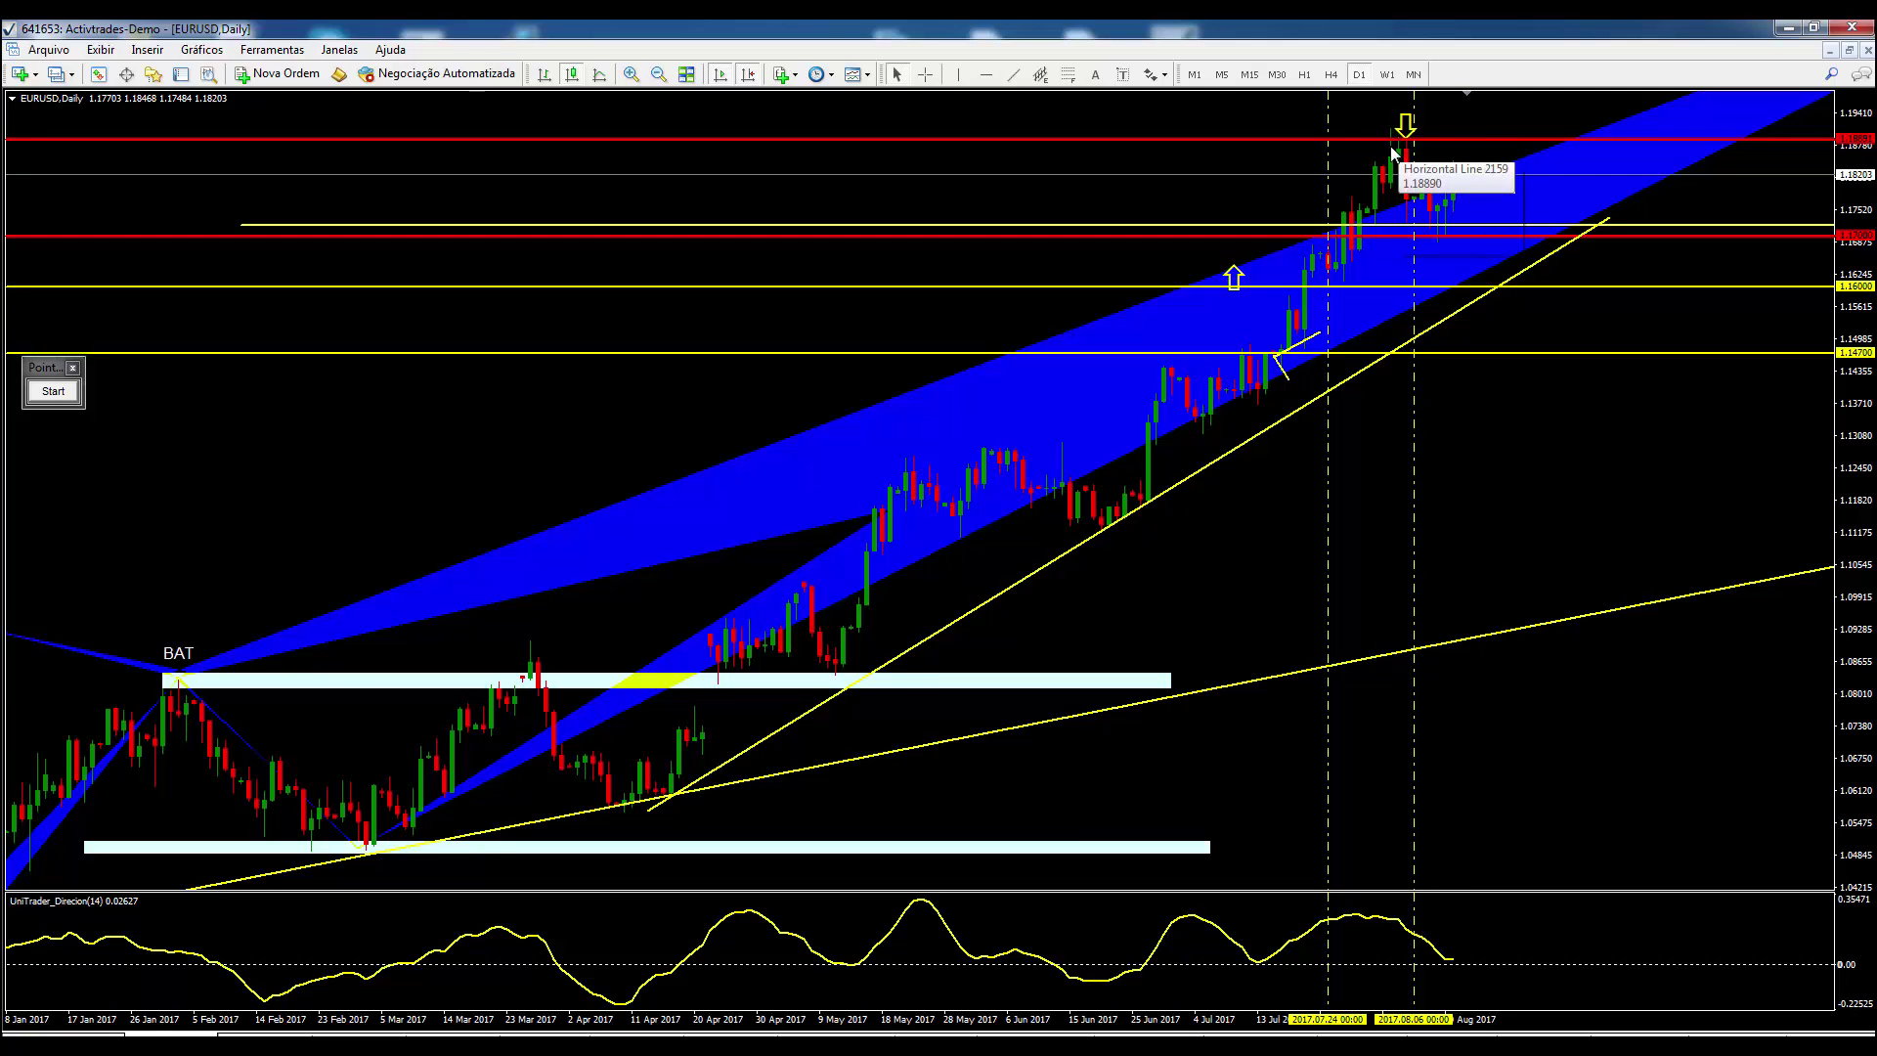
Switch EURUSD to weekly and measure from the tip of the blue pattern down to the end of the lower rising trendline
click(1386, 75)
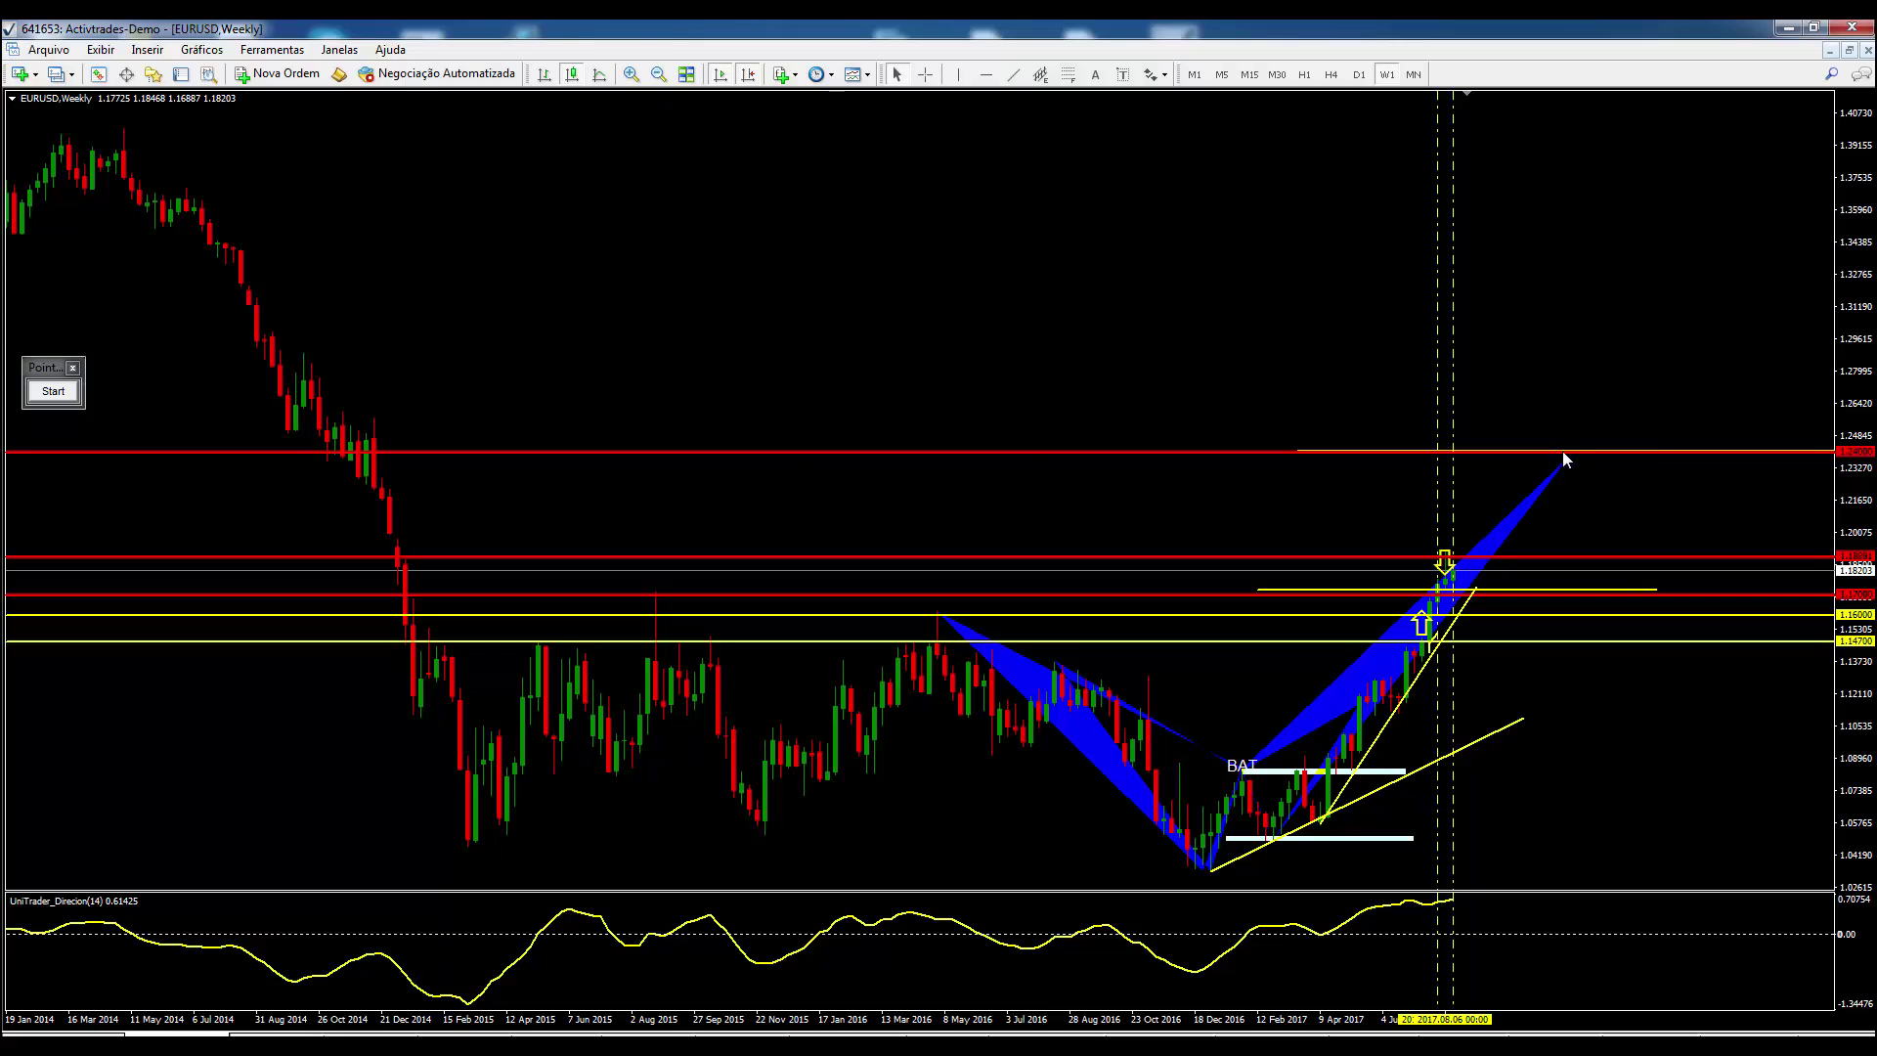
click(925, 74)
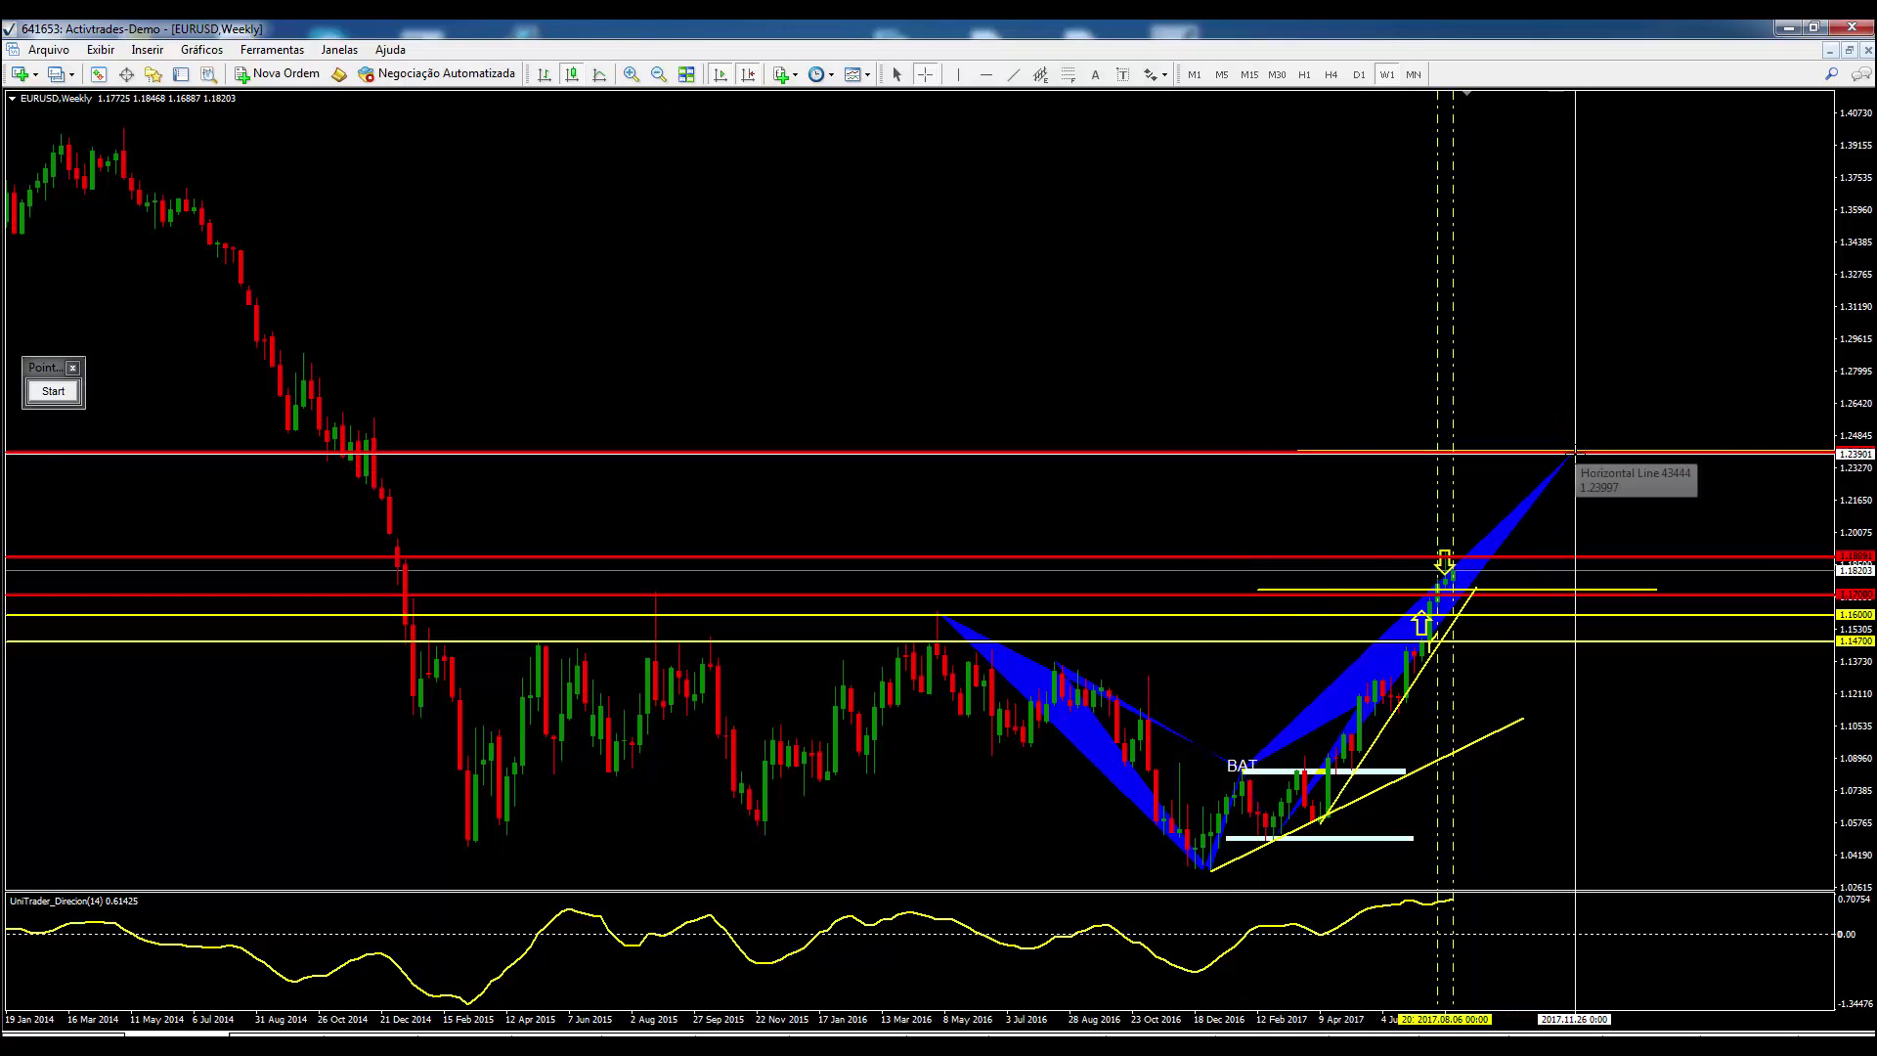
drag(1572, 451, 1520, 726)
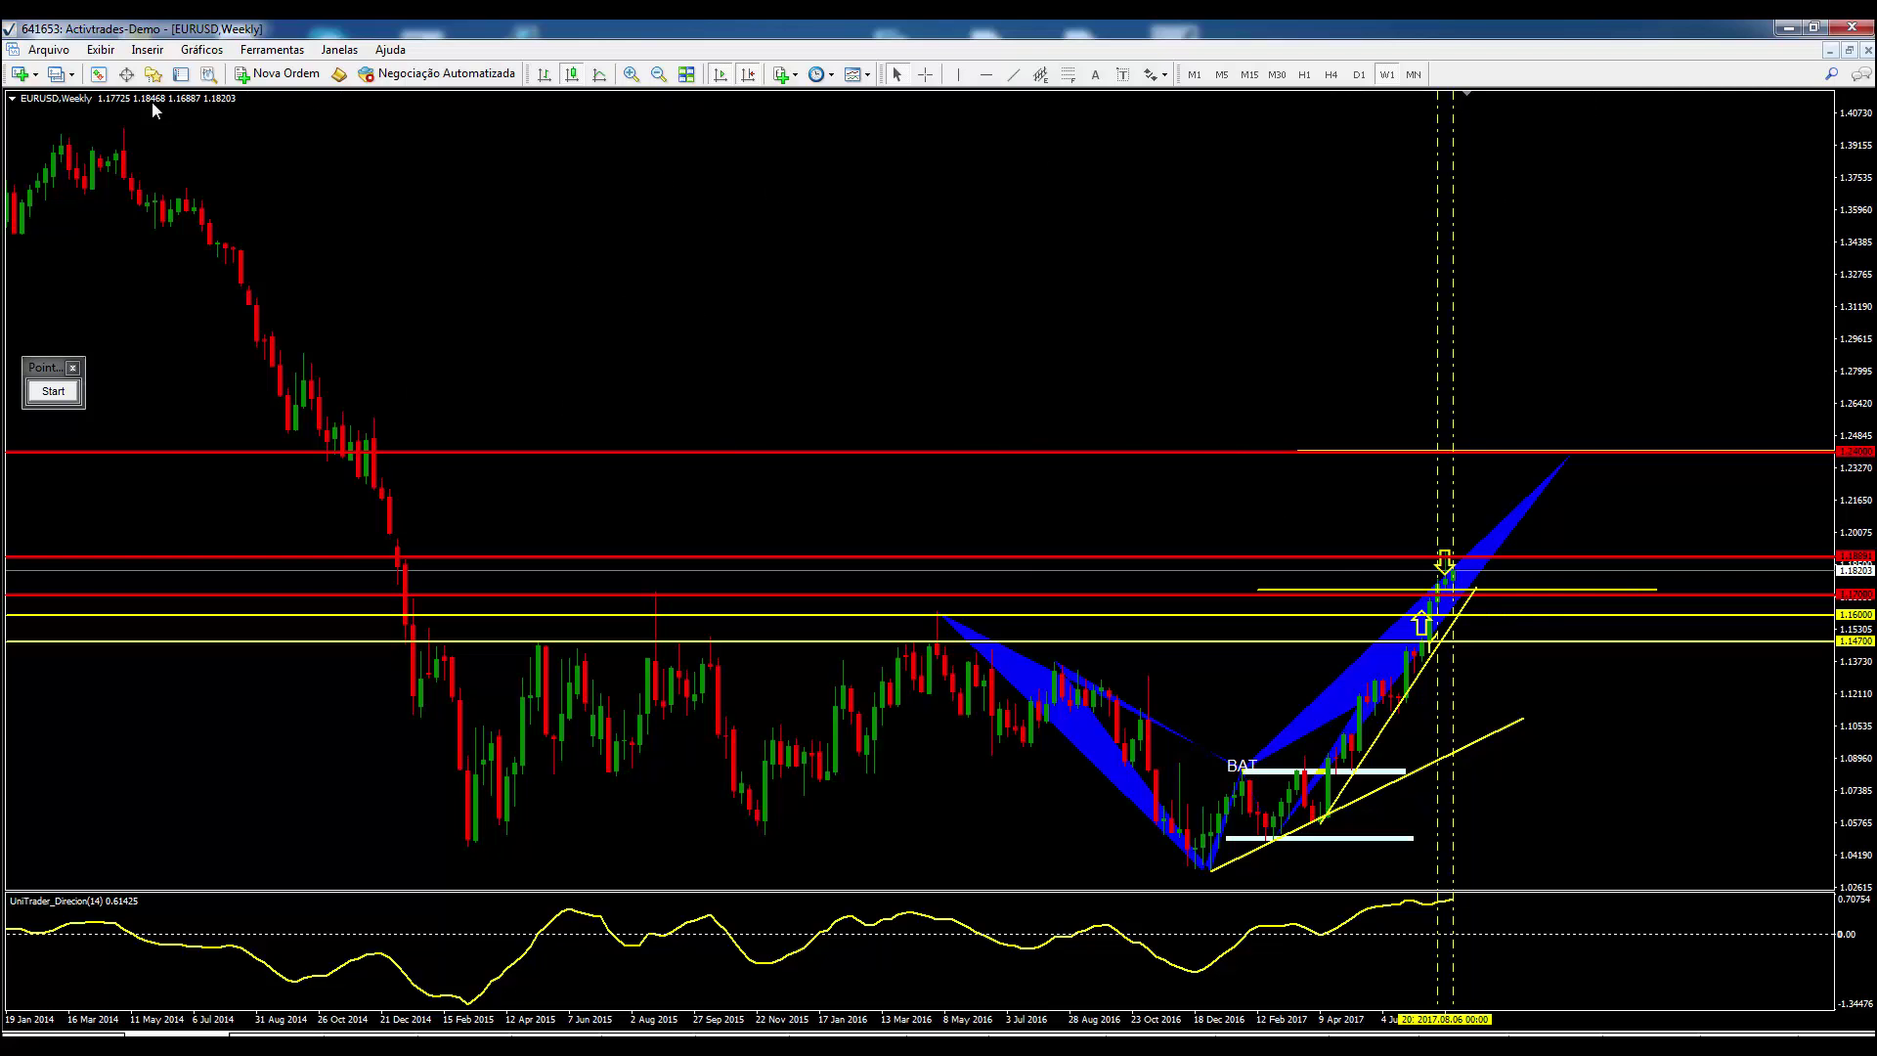
Insert an up arrow just beyond the latest EURUSD weekly candles, beside the upper end of the steep rising trendline
click(148, 50)
mouse_move(181, 223)
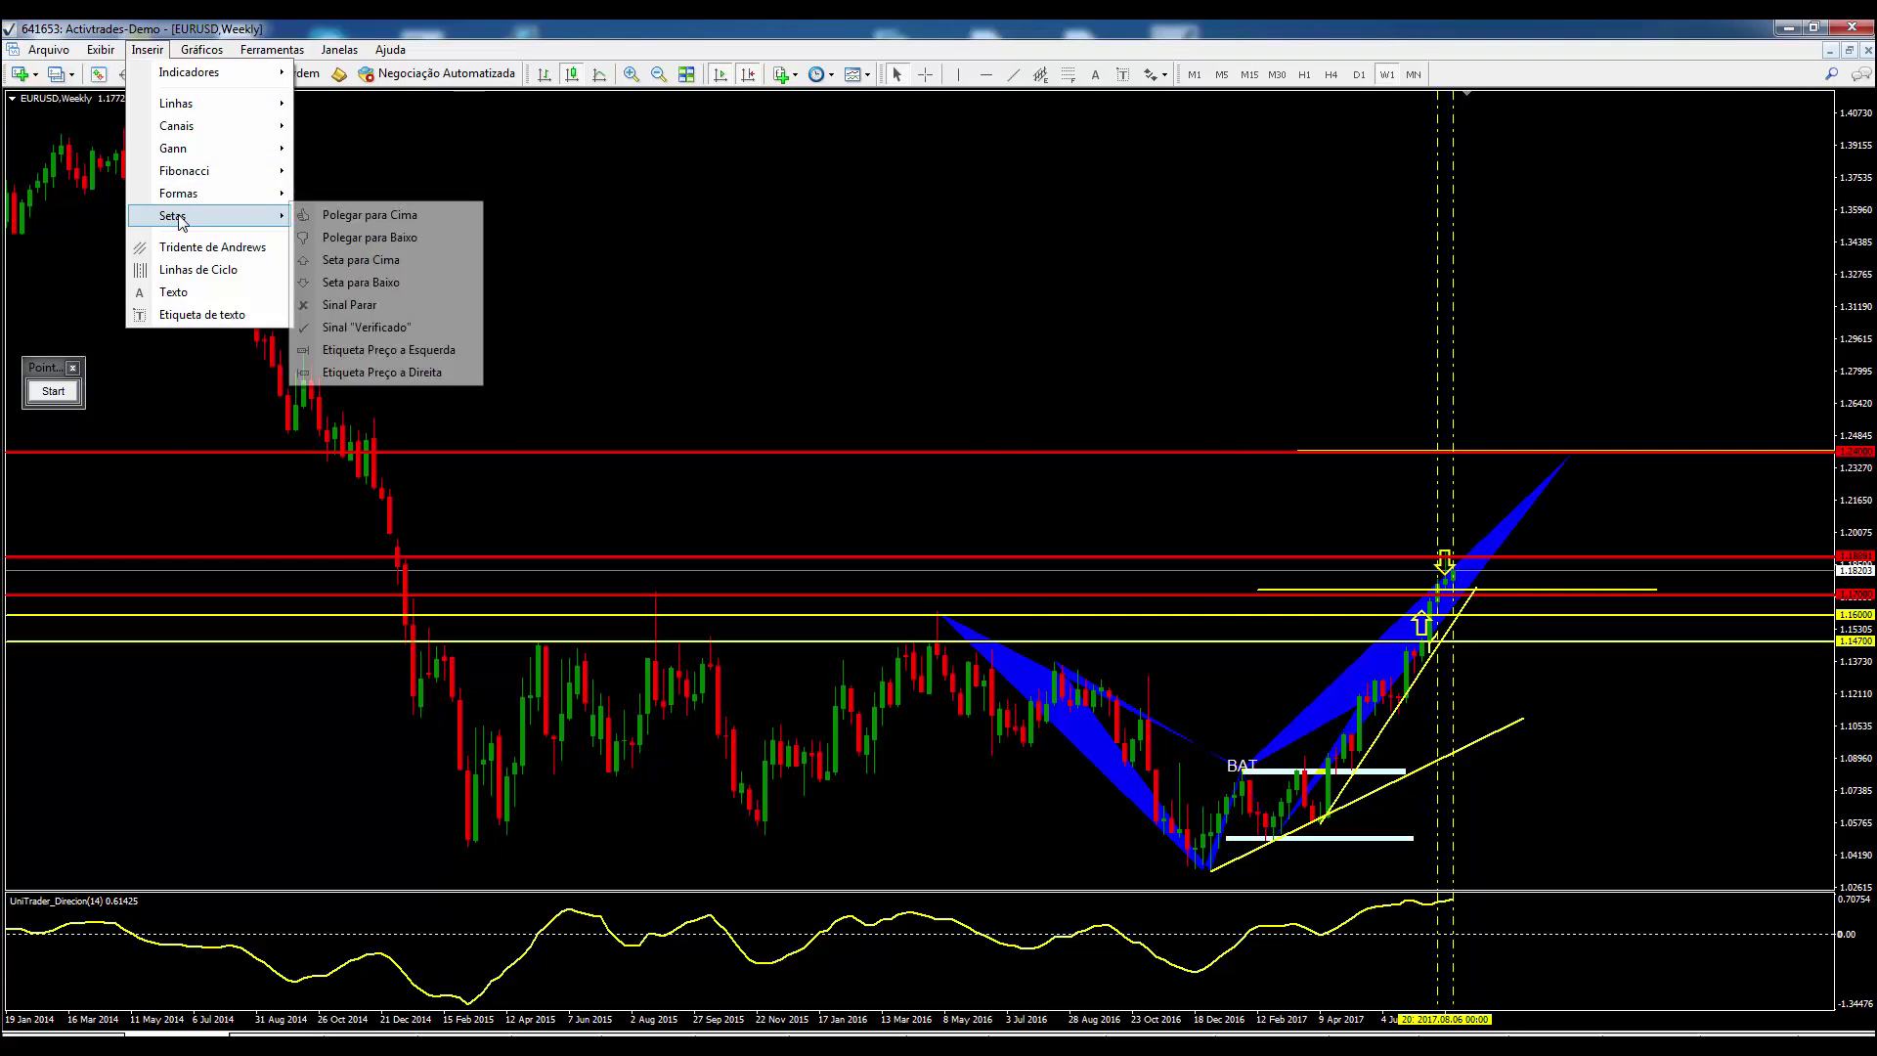
click(360, 260)
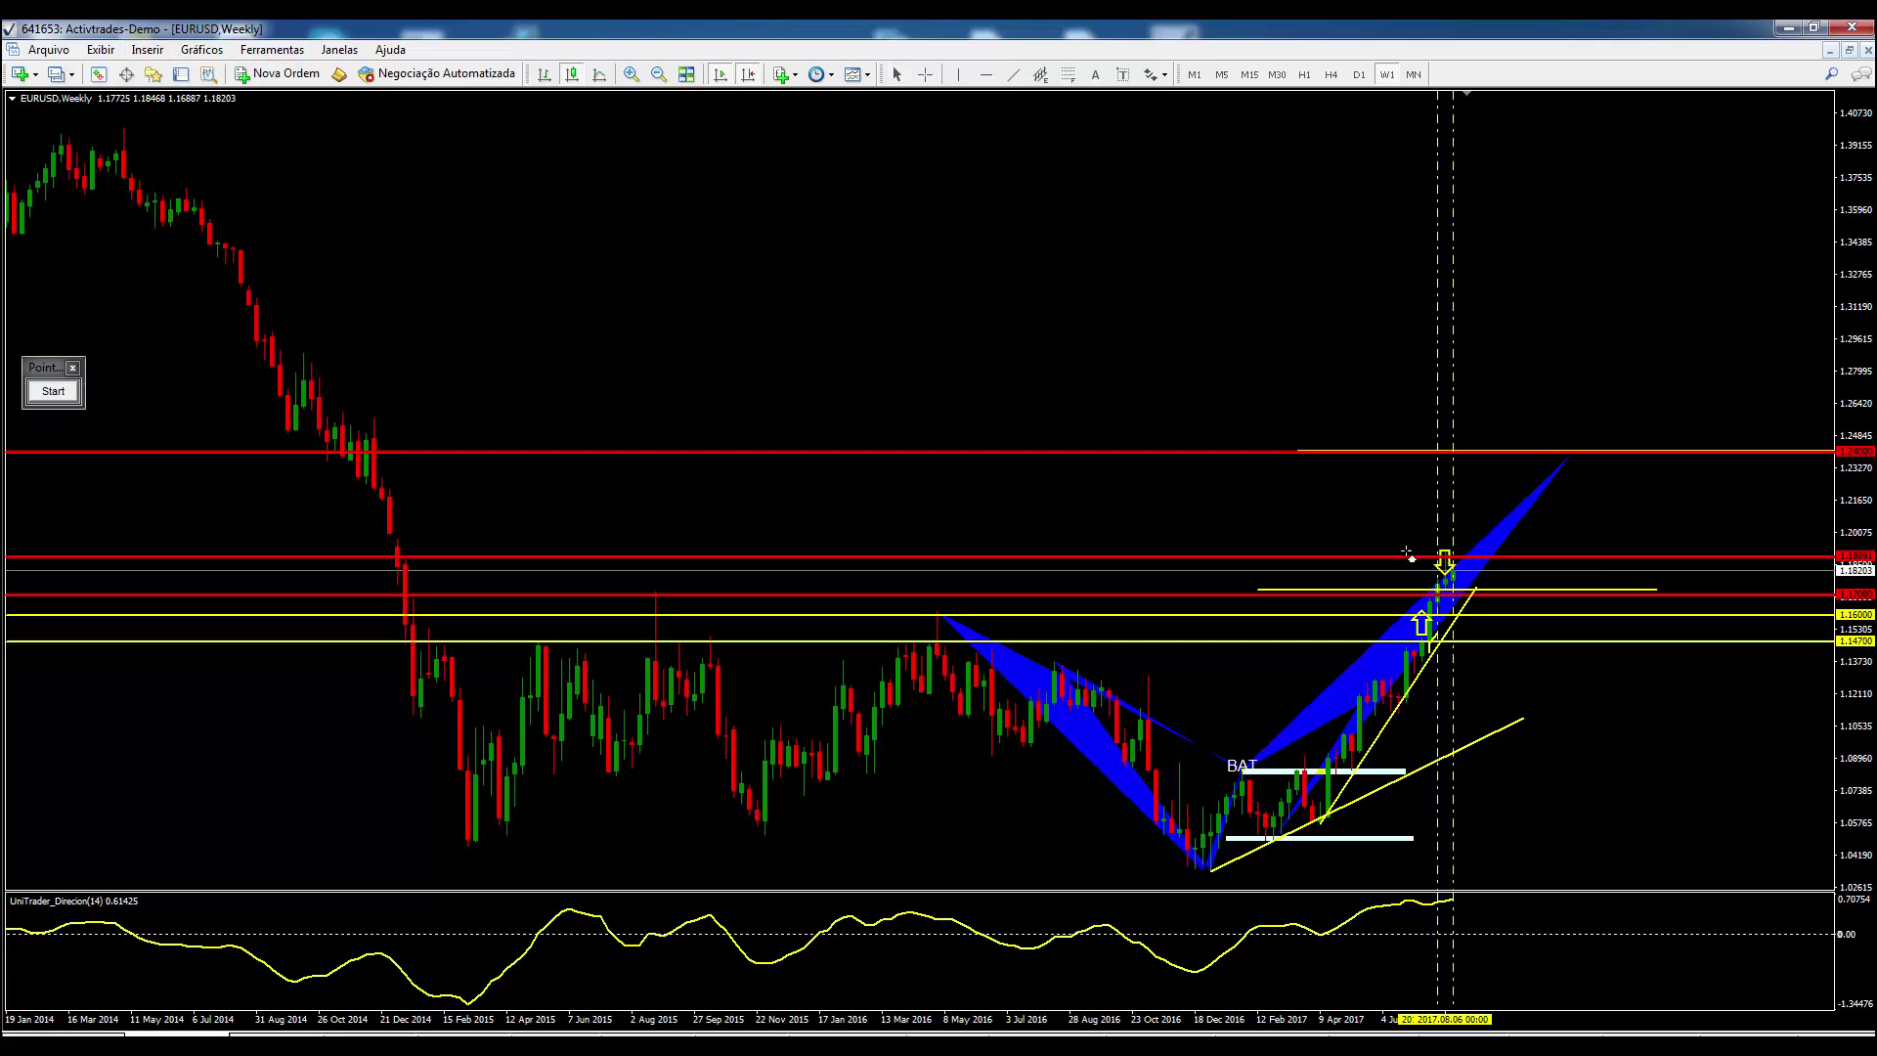
click(1486, 607)
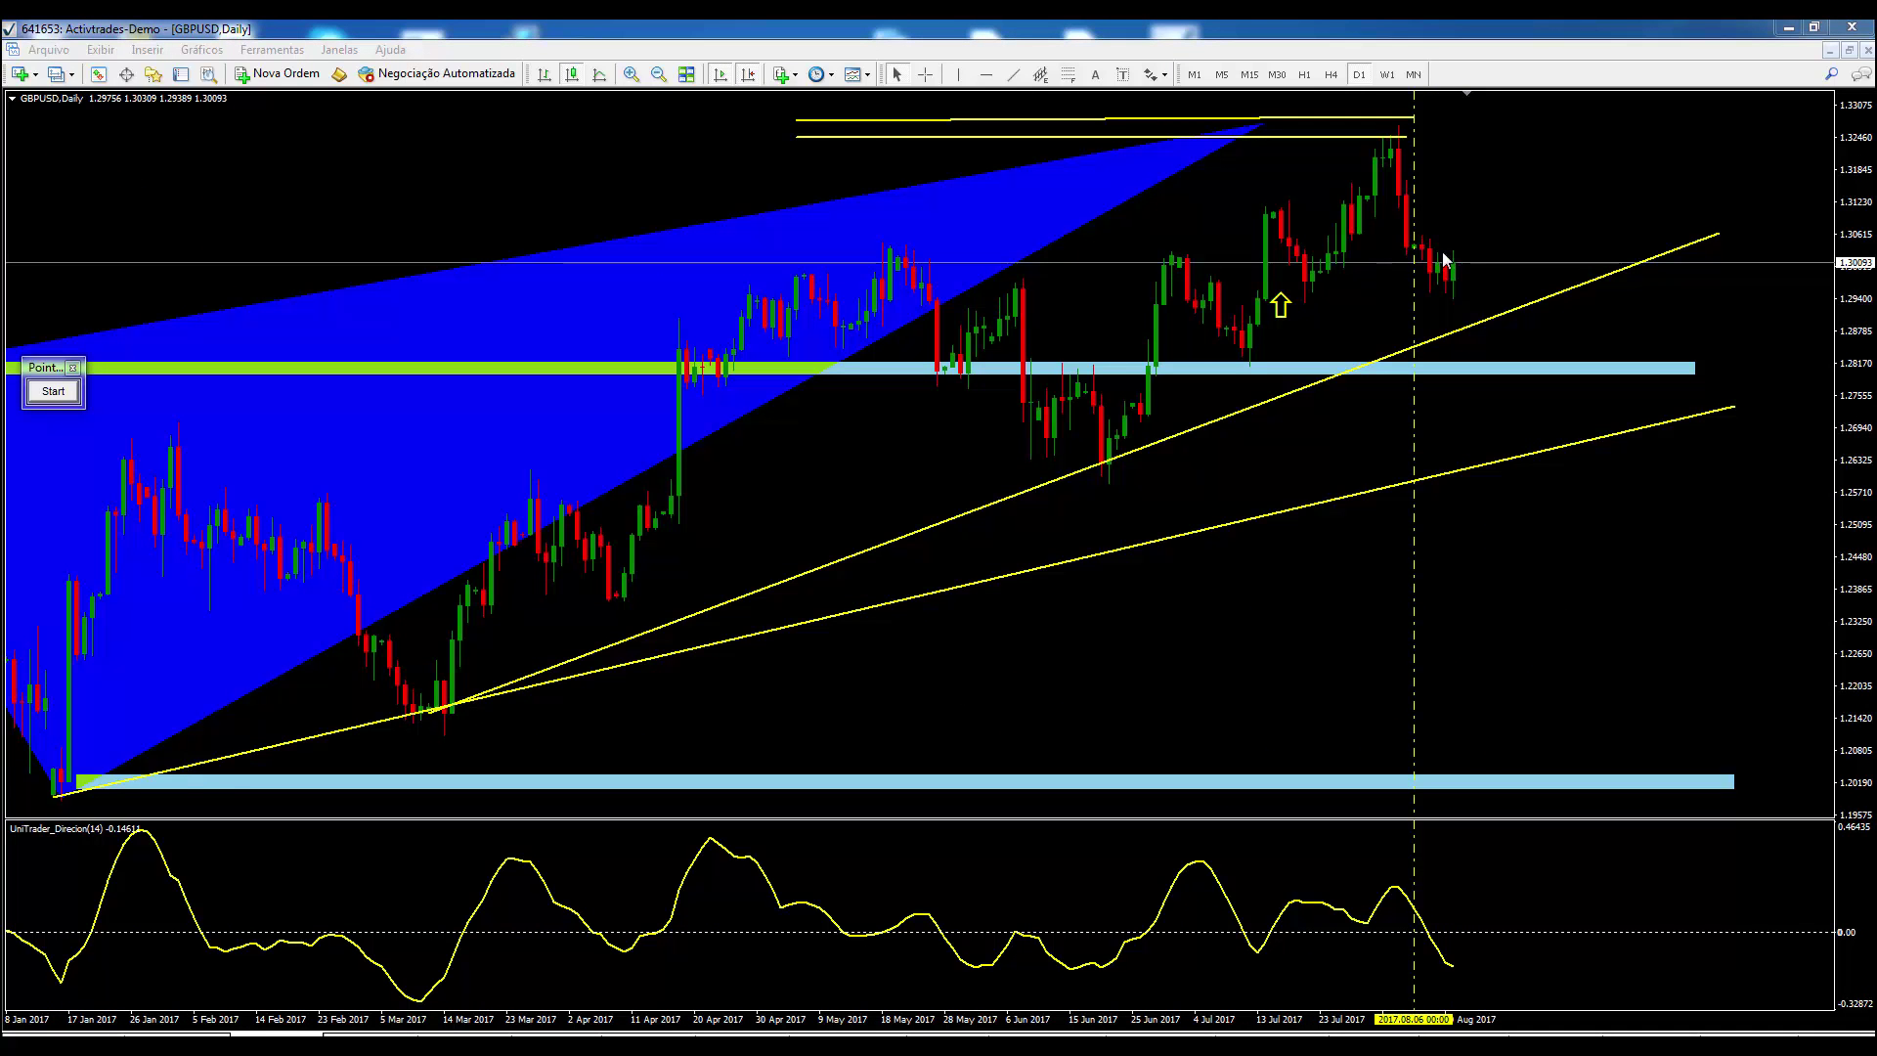
Measure the drop on the GBPUSD daily chart from the 6 August 2017 line to the following low, and view the whole BAT pattern
click(925, 75)
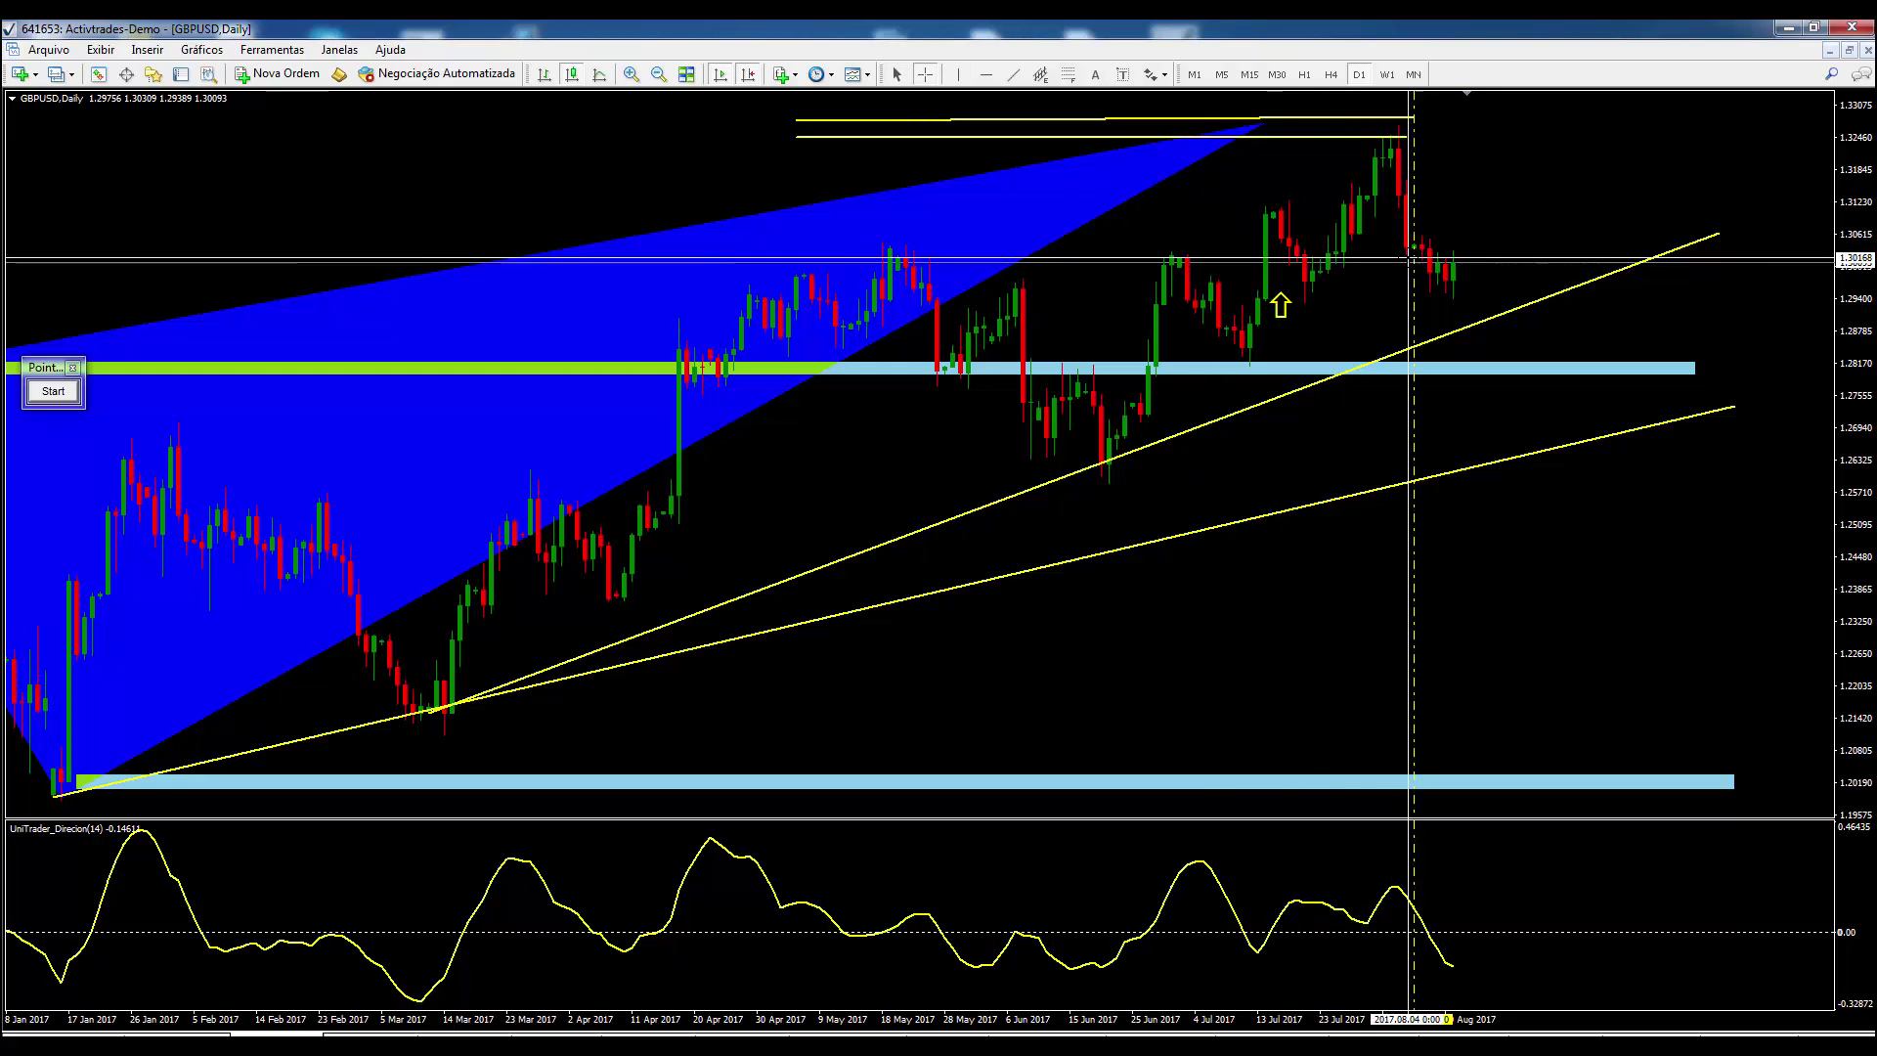
drag(1420, 251, 1461, 298)
click(925, 74)
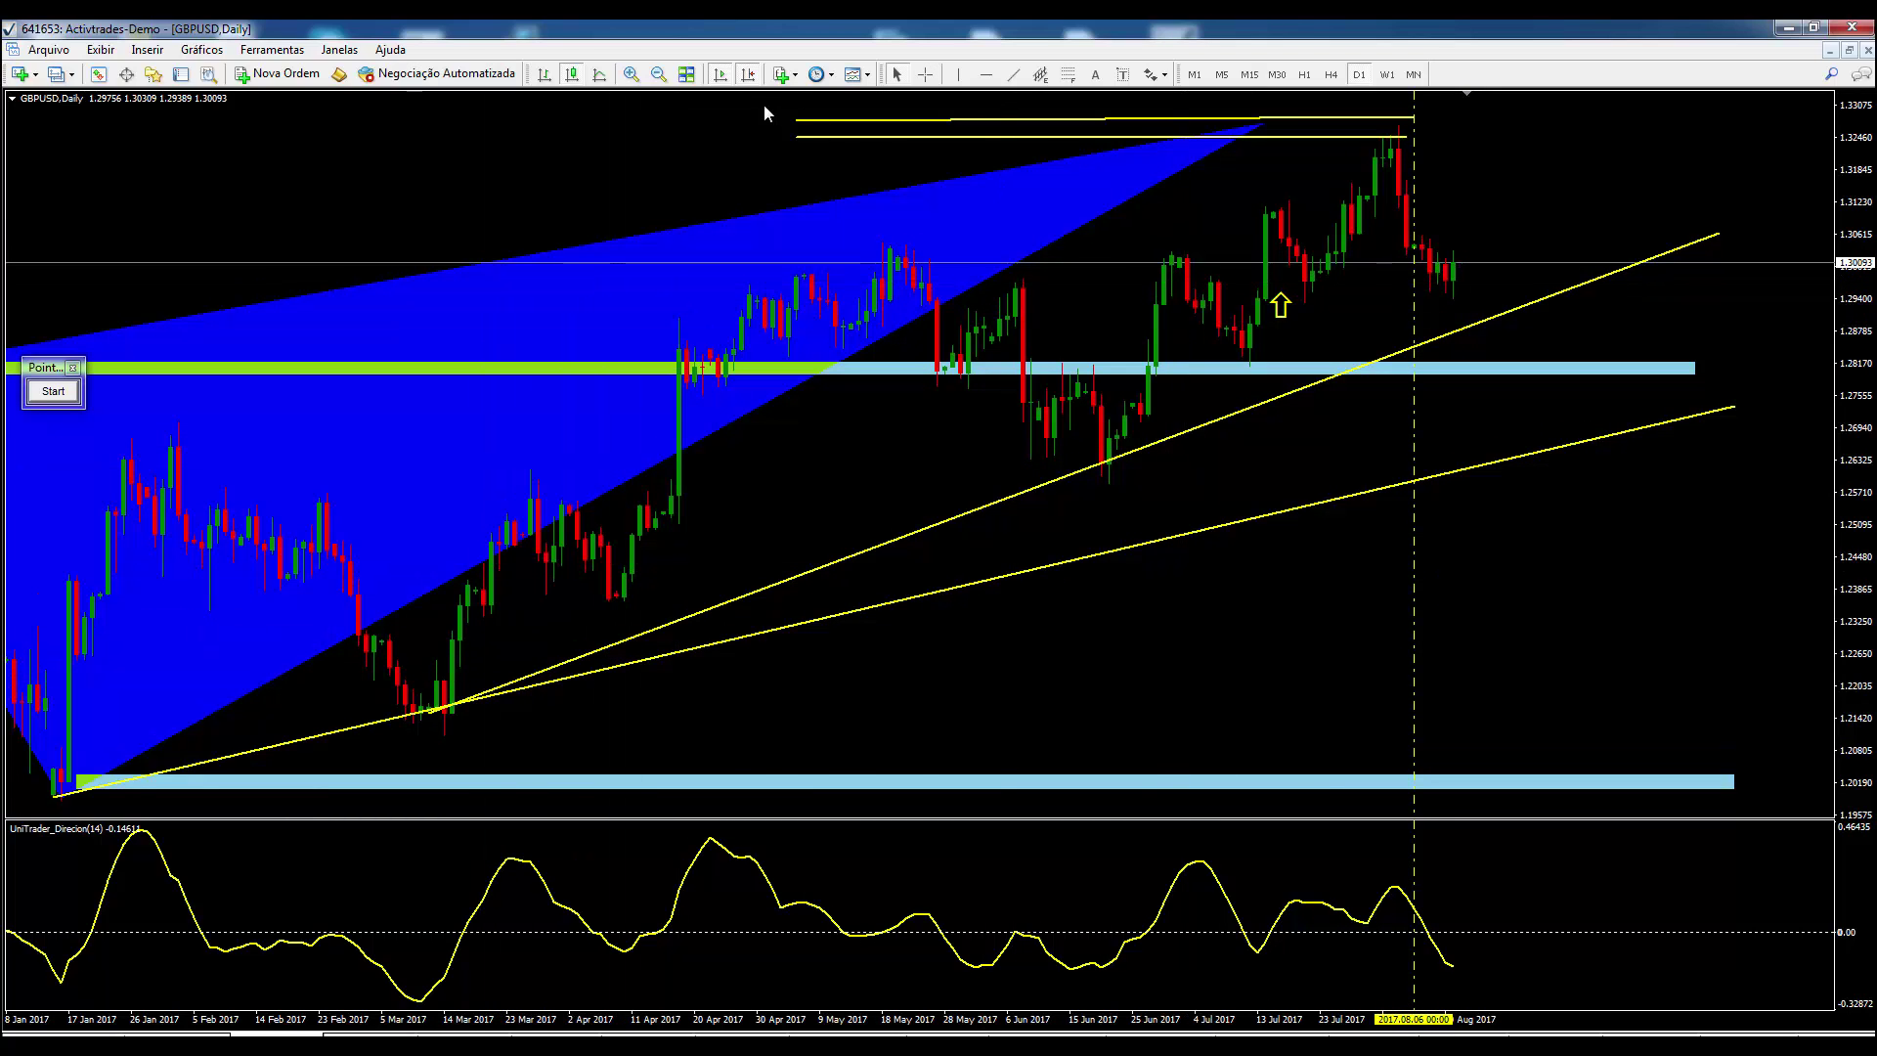
click(659, 75)
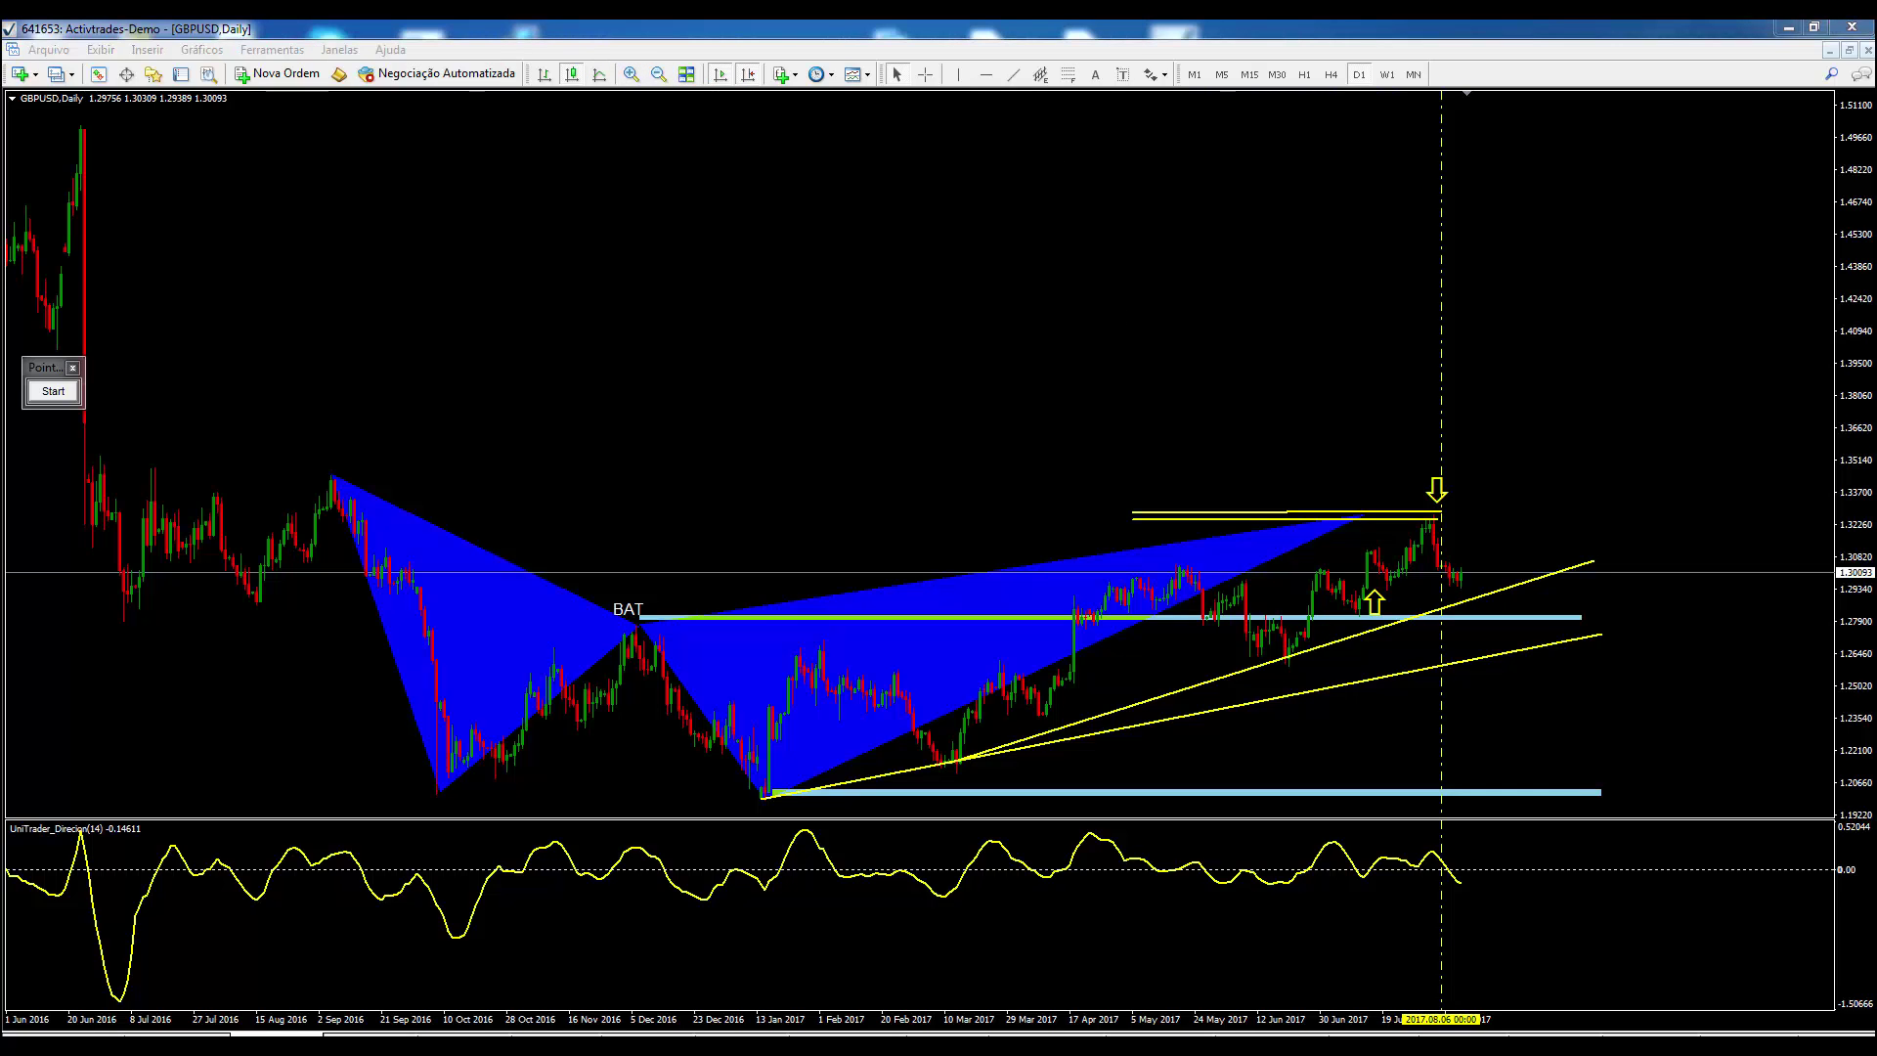
Switch to the Excel spreadsheet and temporarily outline in blue the GBP row's weekly strength values from 24/07/2017 to 14/08/2017
key(alt+Tab)
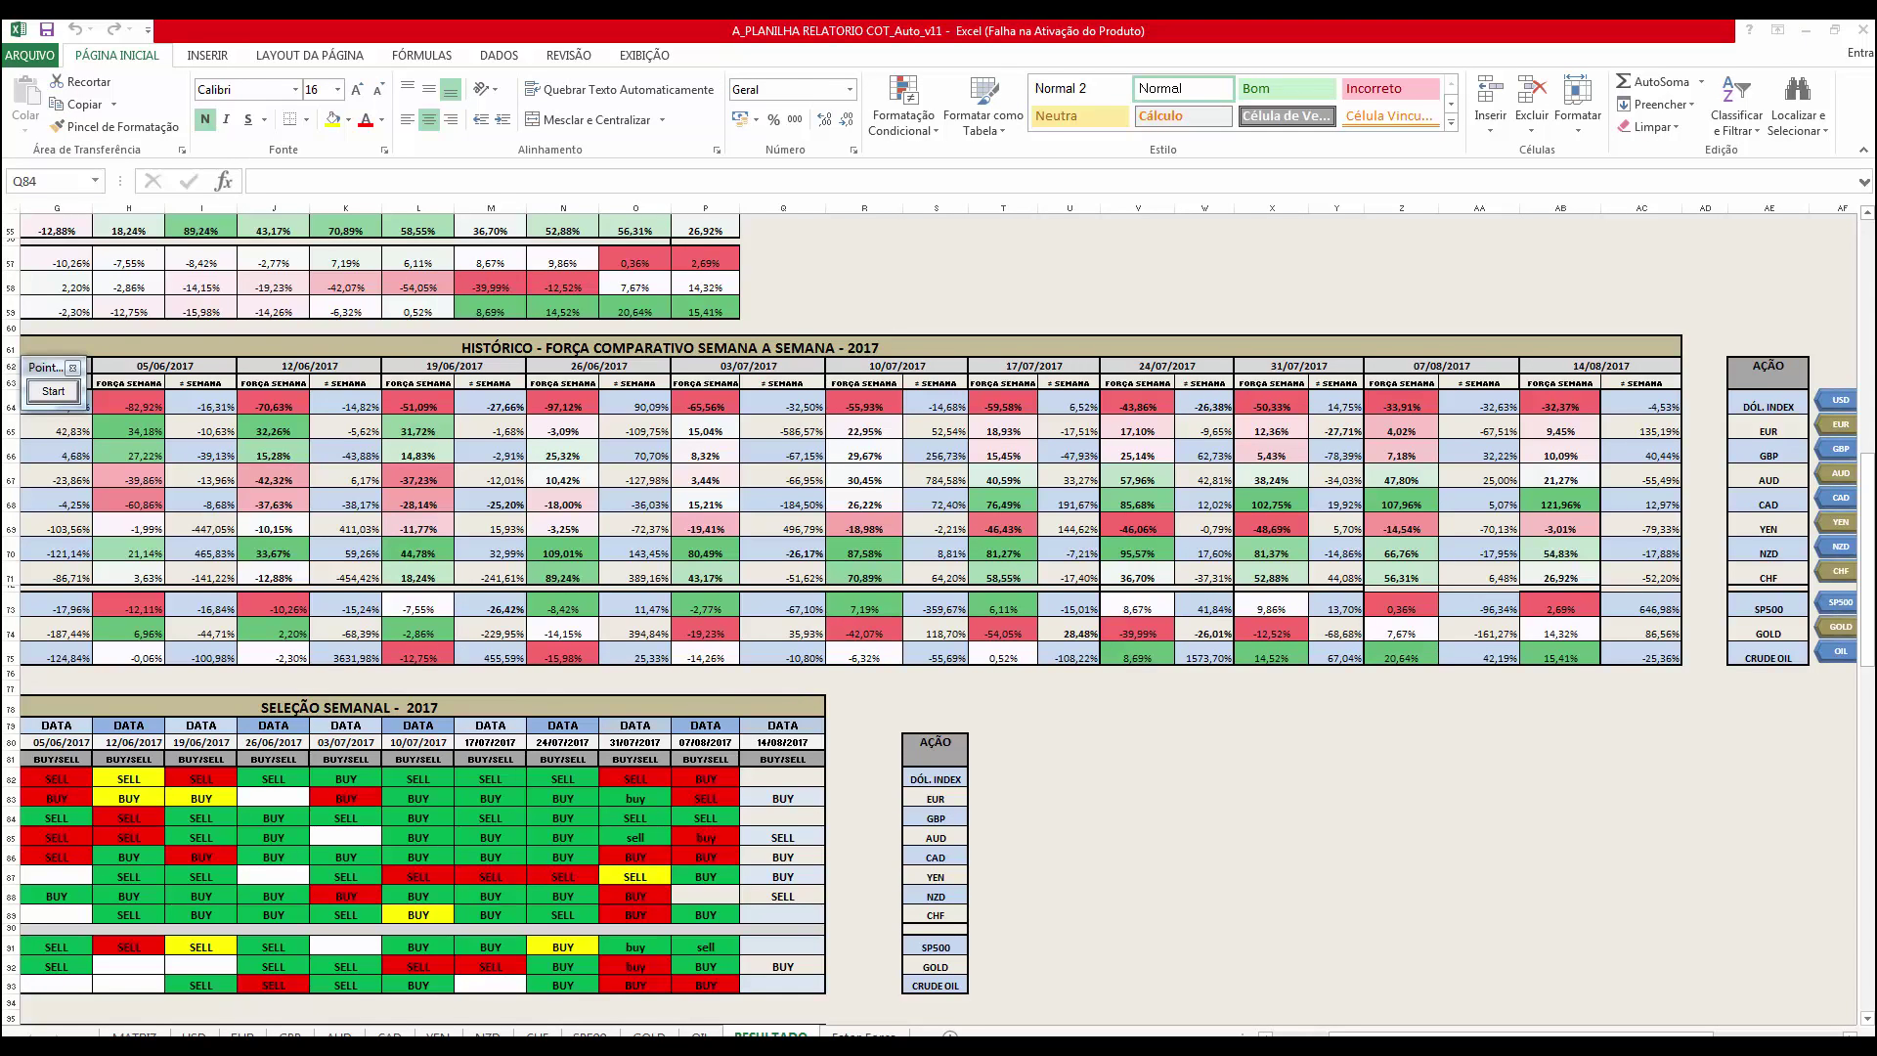
click(54, 390)
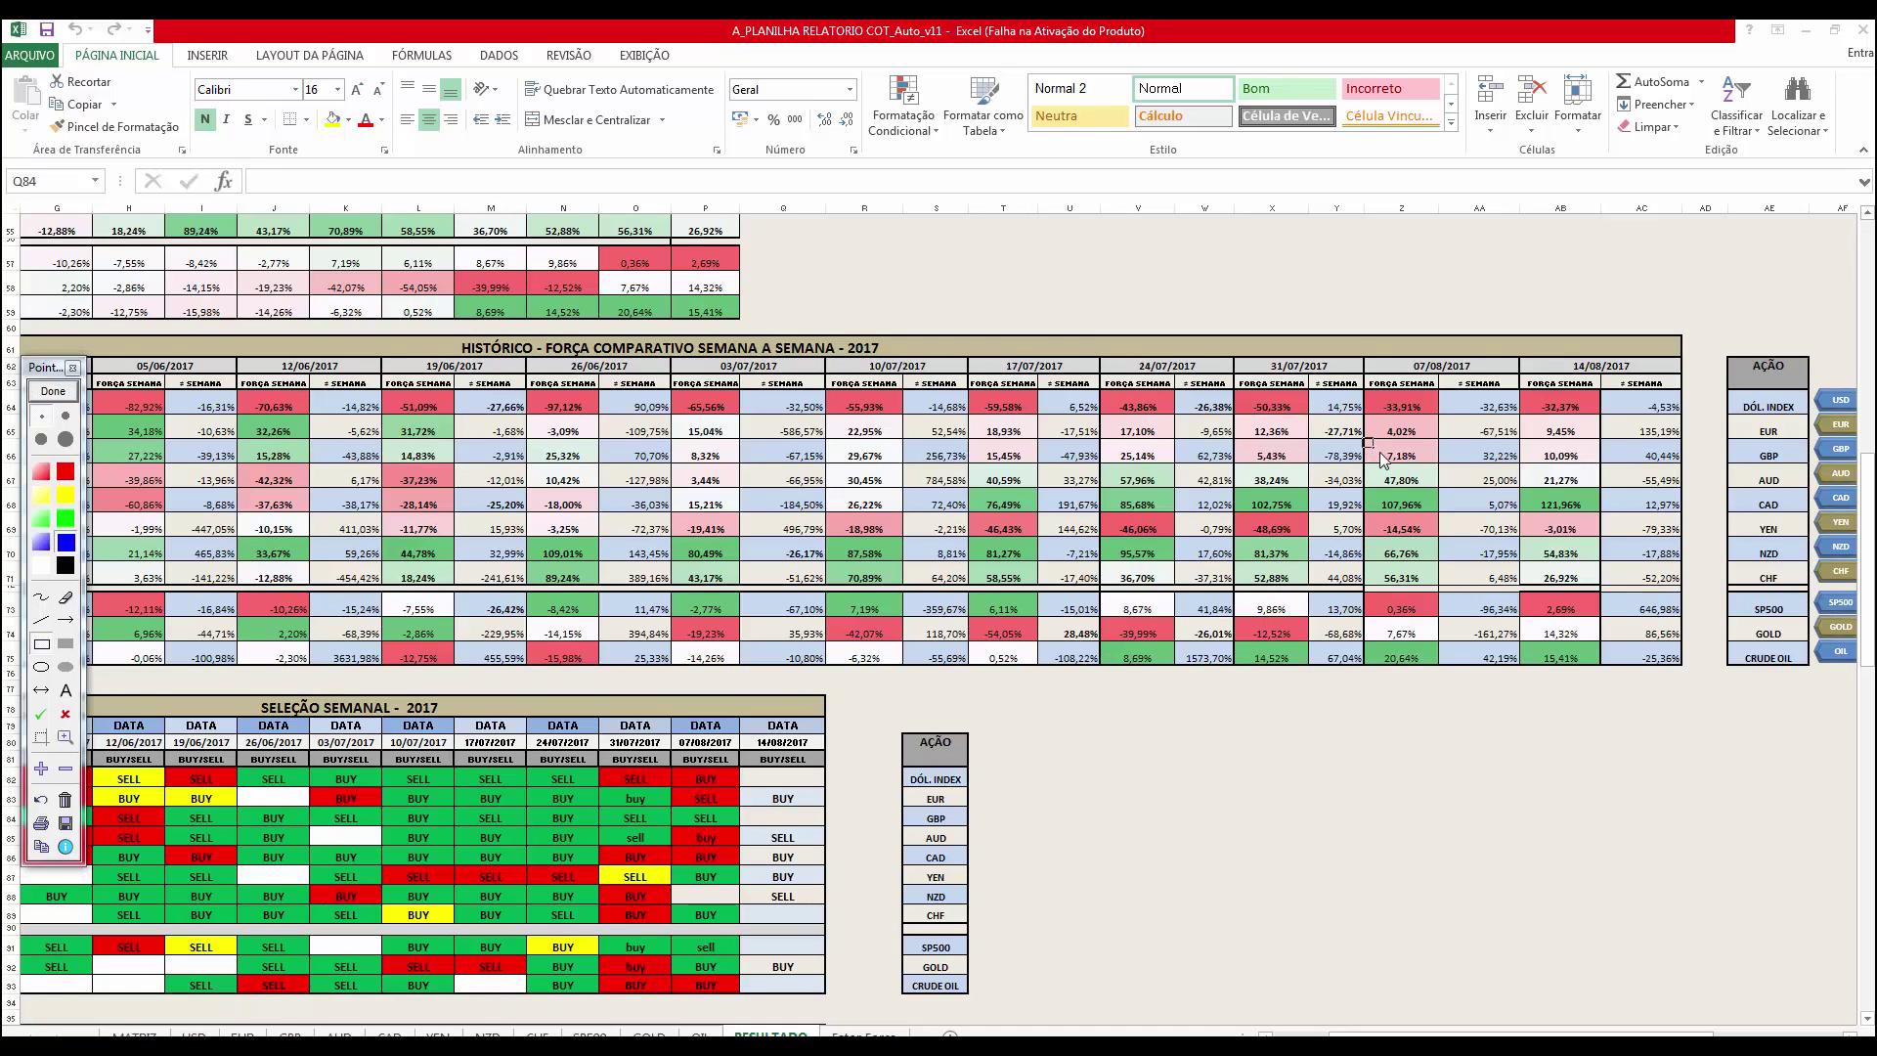
drag(1603, 462, 1363, 437)
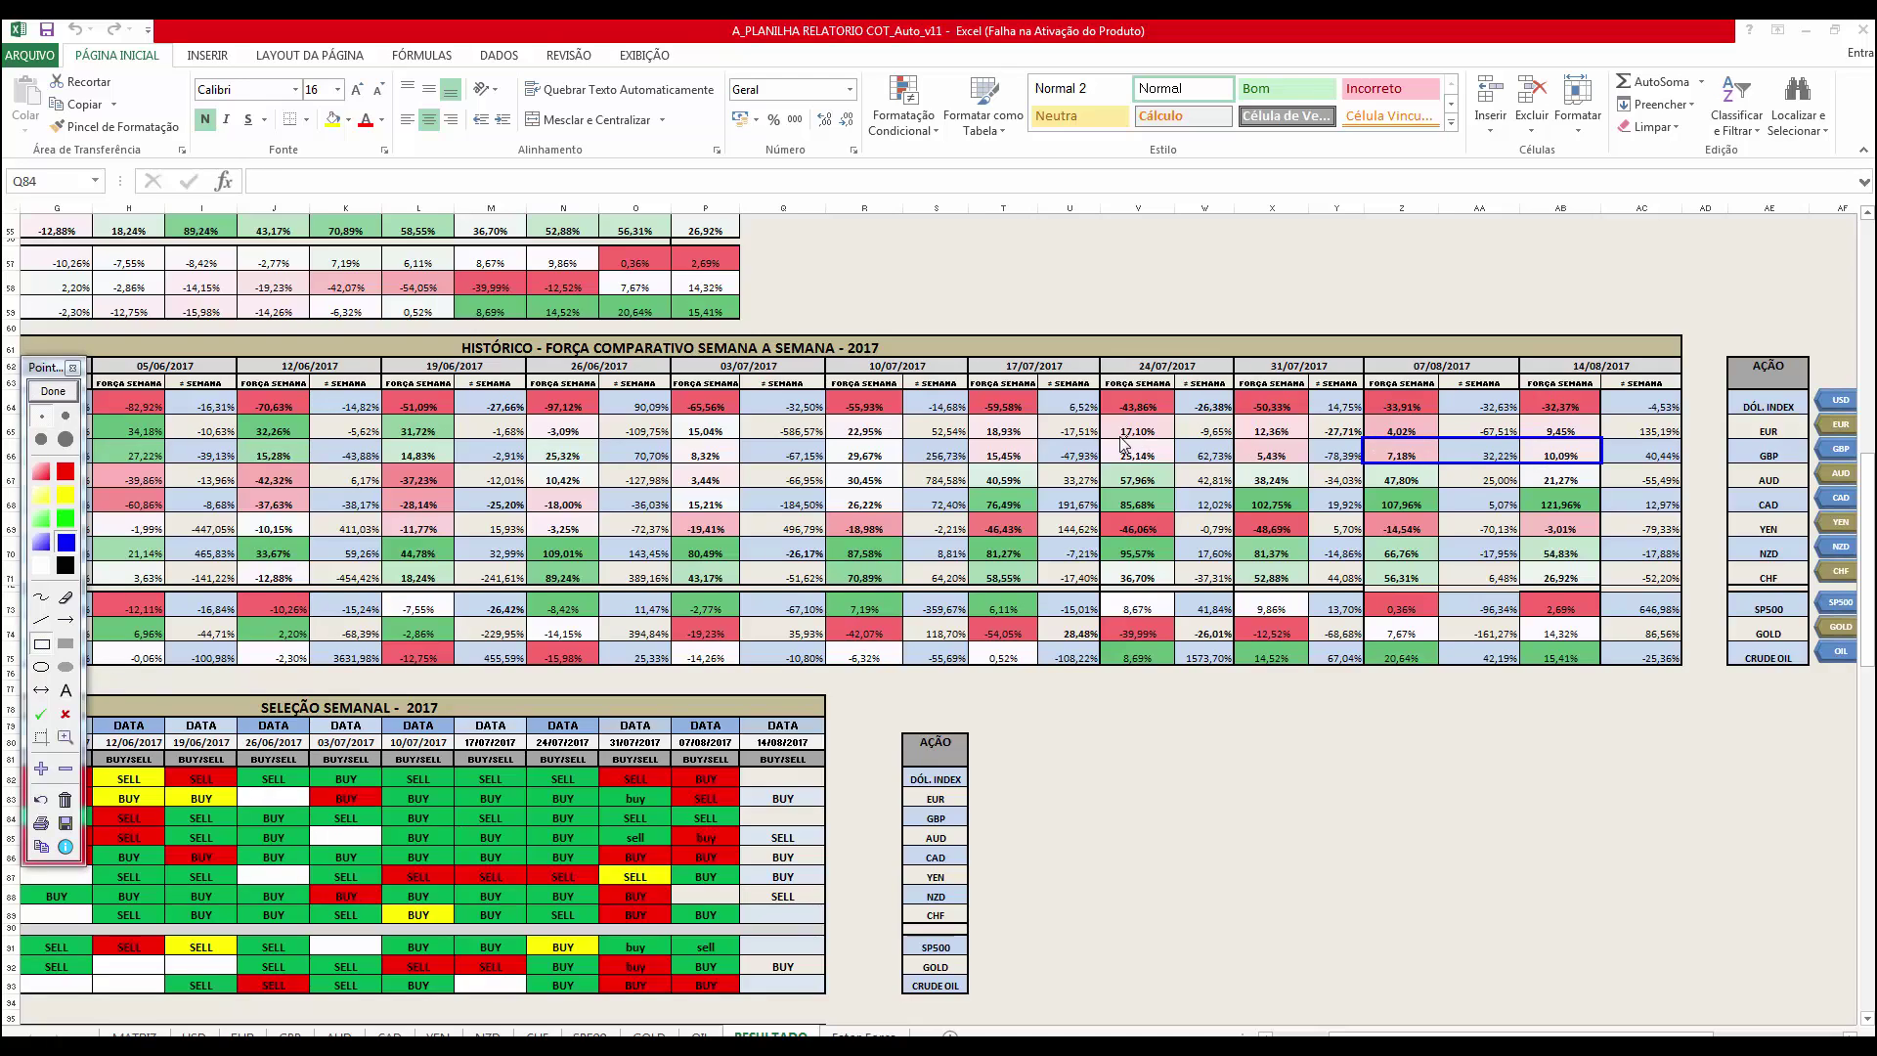
drag(1098, 438, 1605, 470)
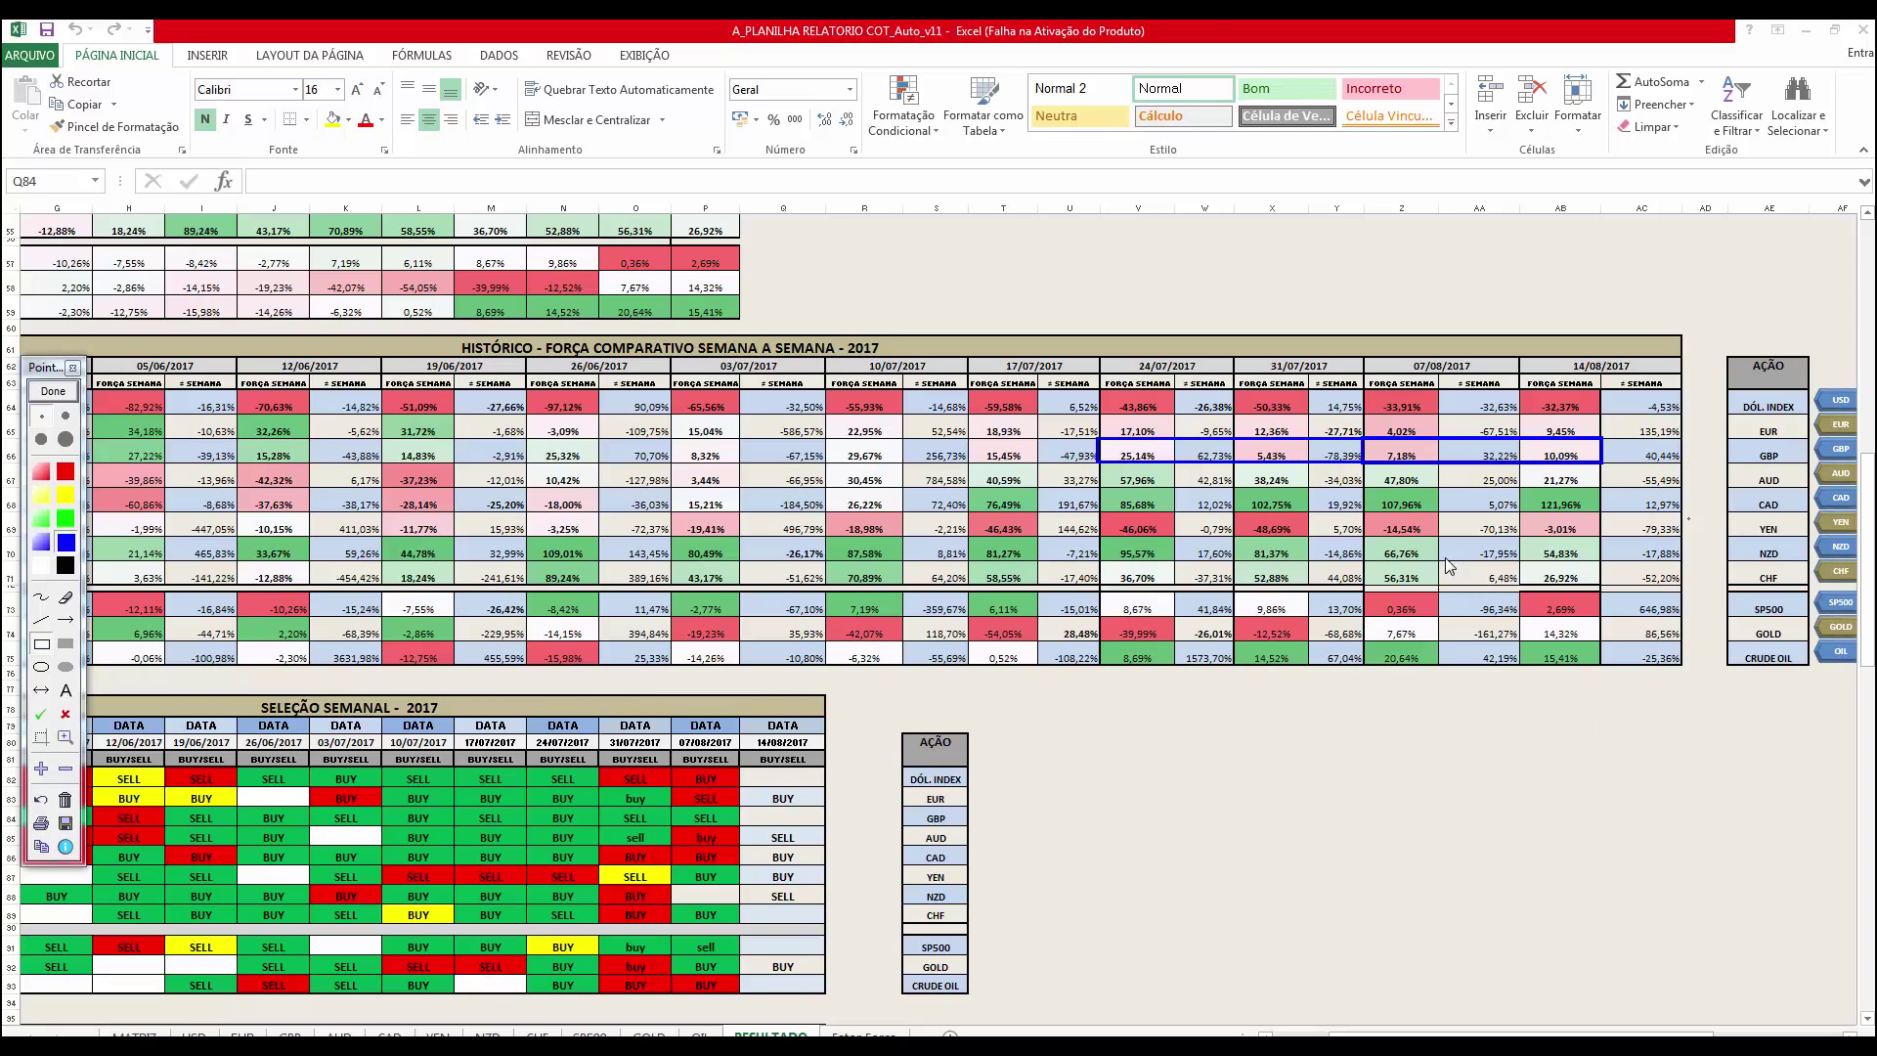
click(54, 391)
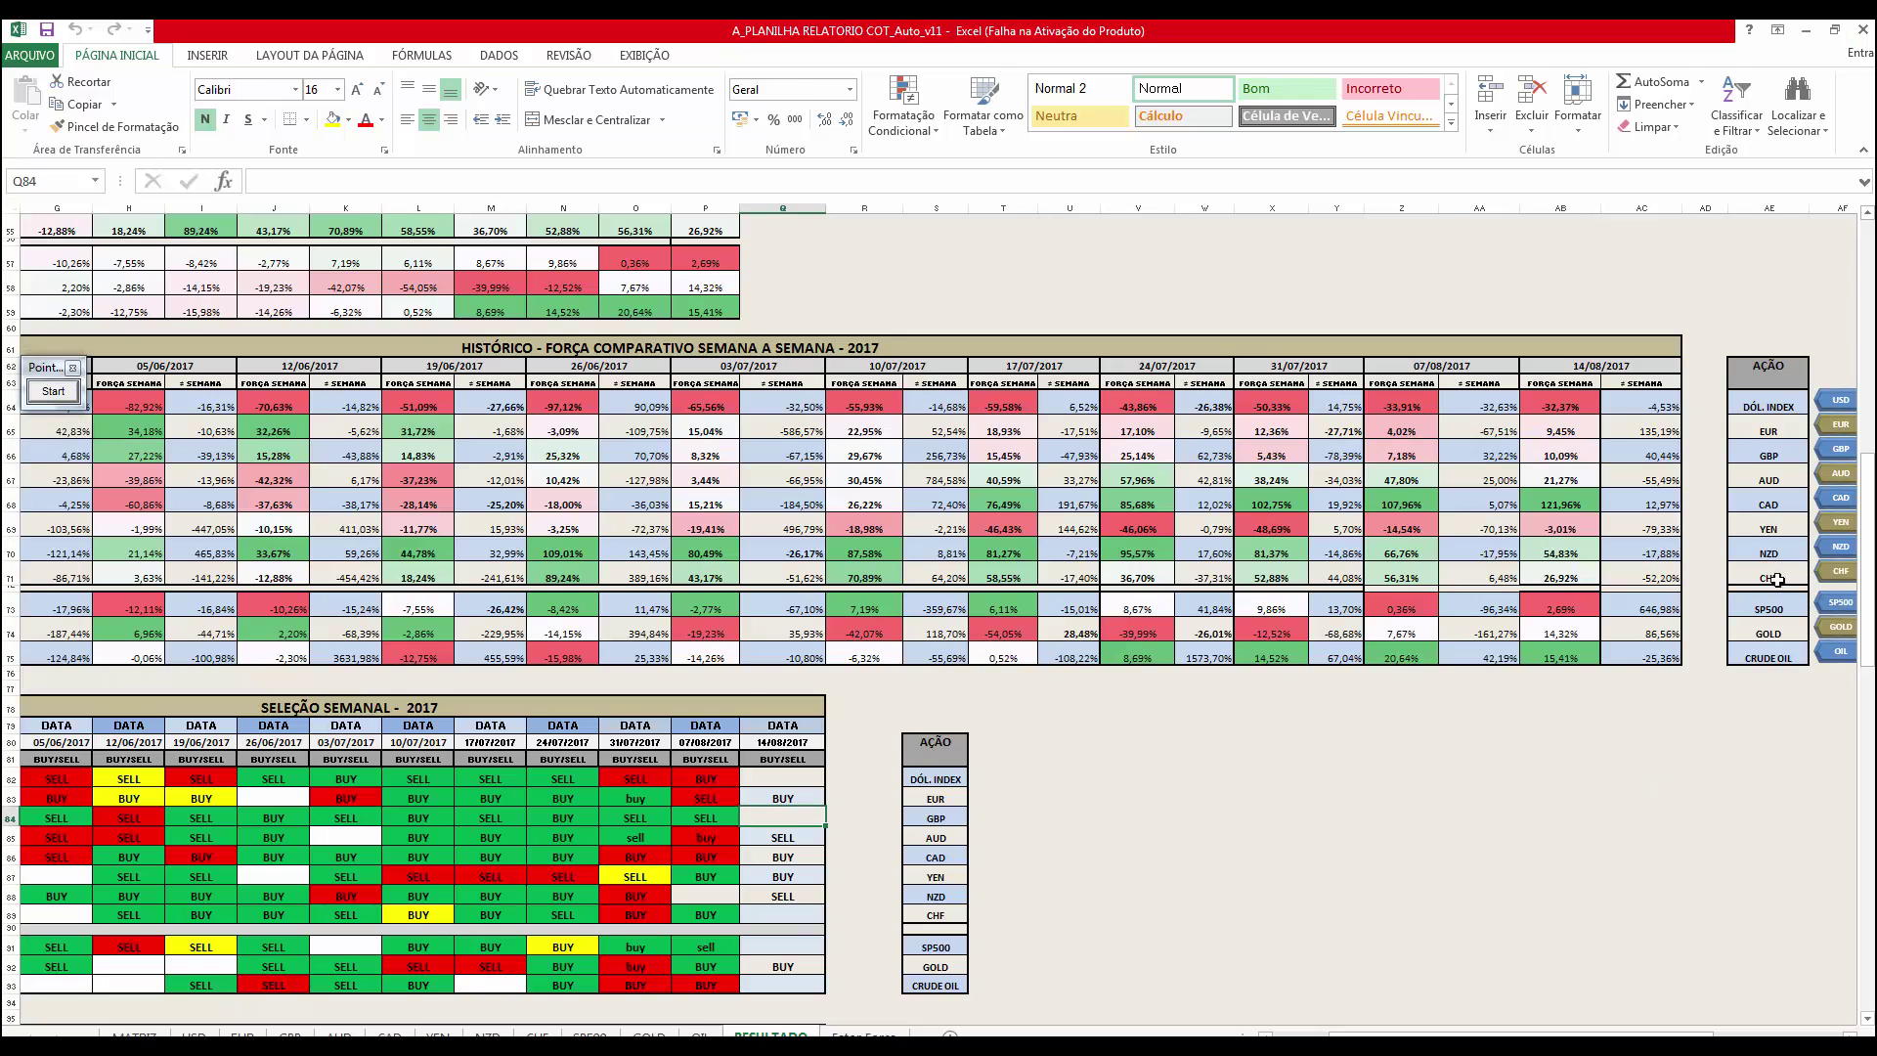
Temporarily outline in blue the latest points of the three lines on the GBP sheet's chart, and return to the RESULTADO sheet
click(1841, 450)
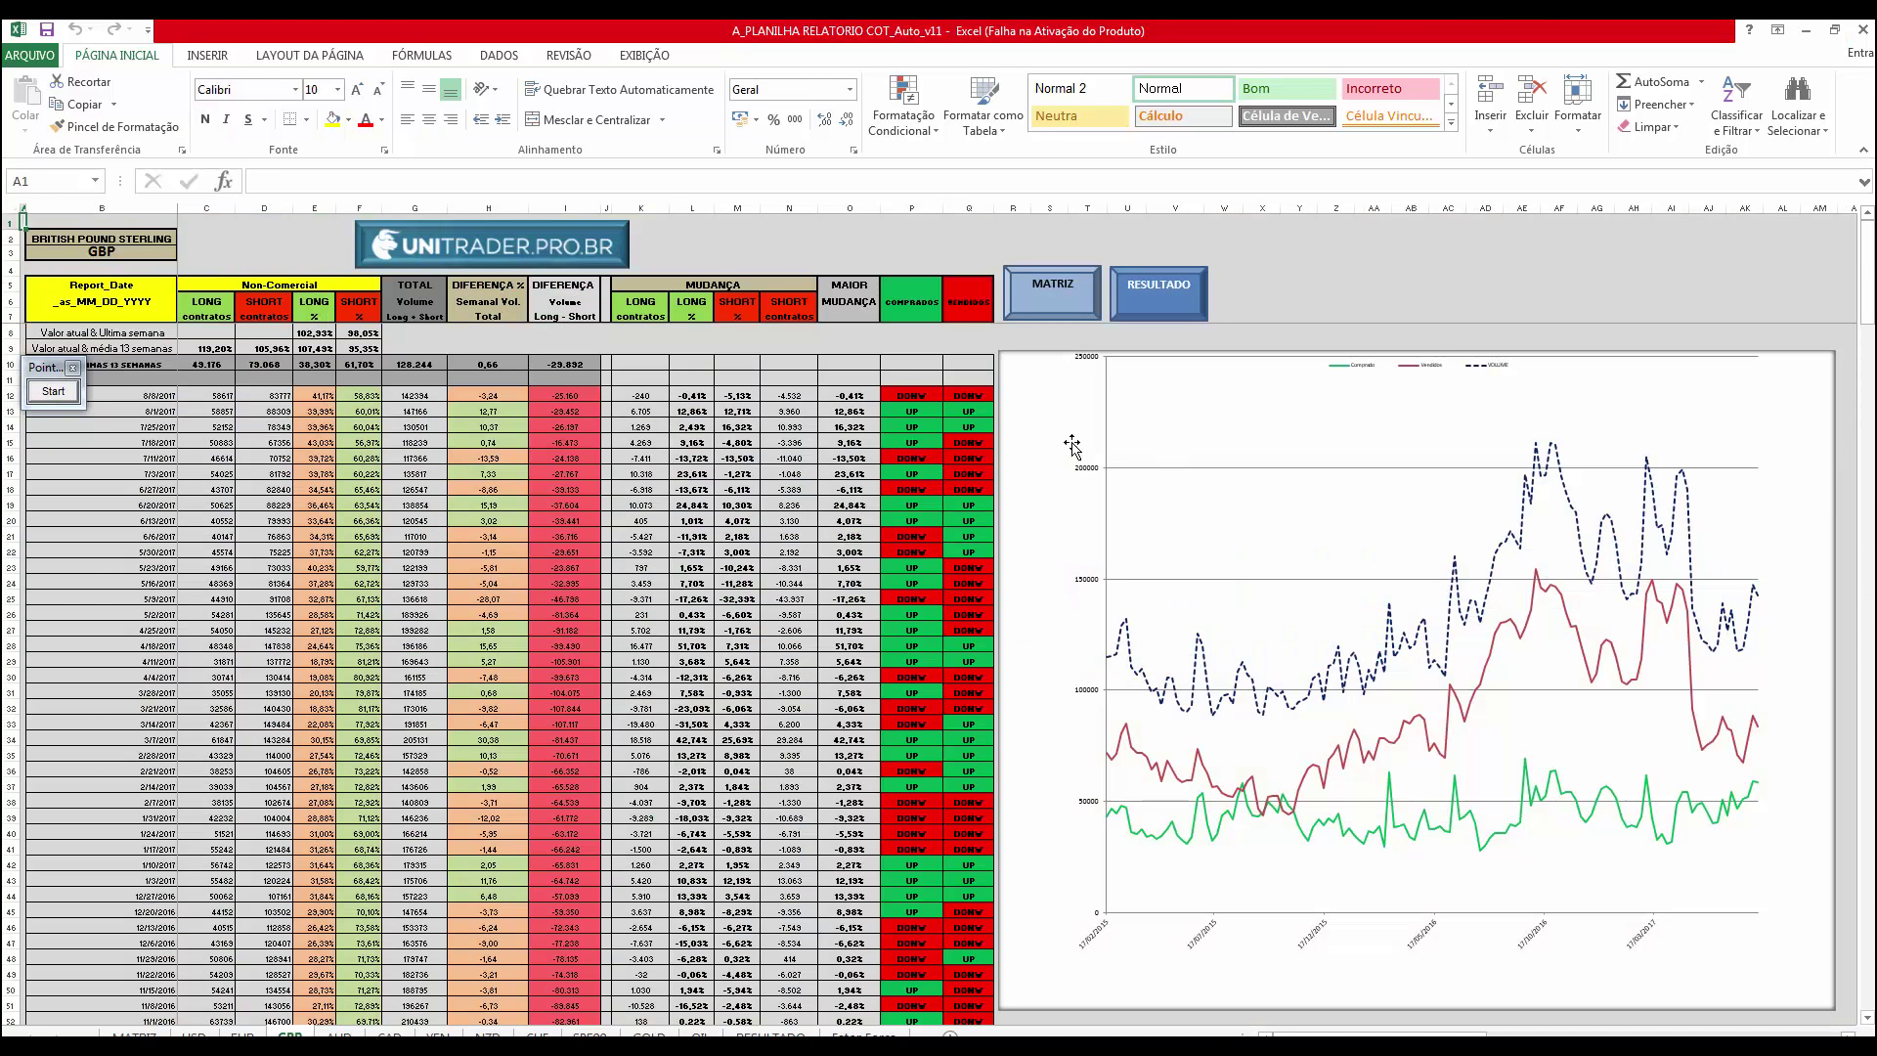
click(43, 396)
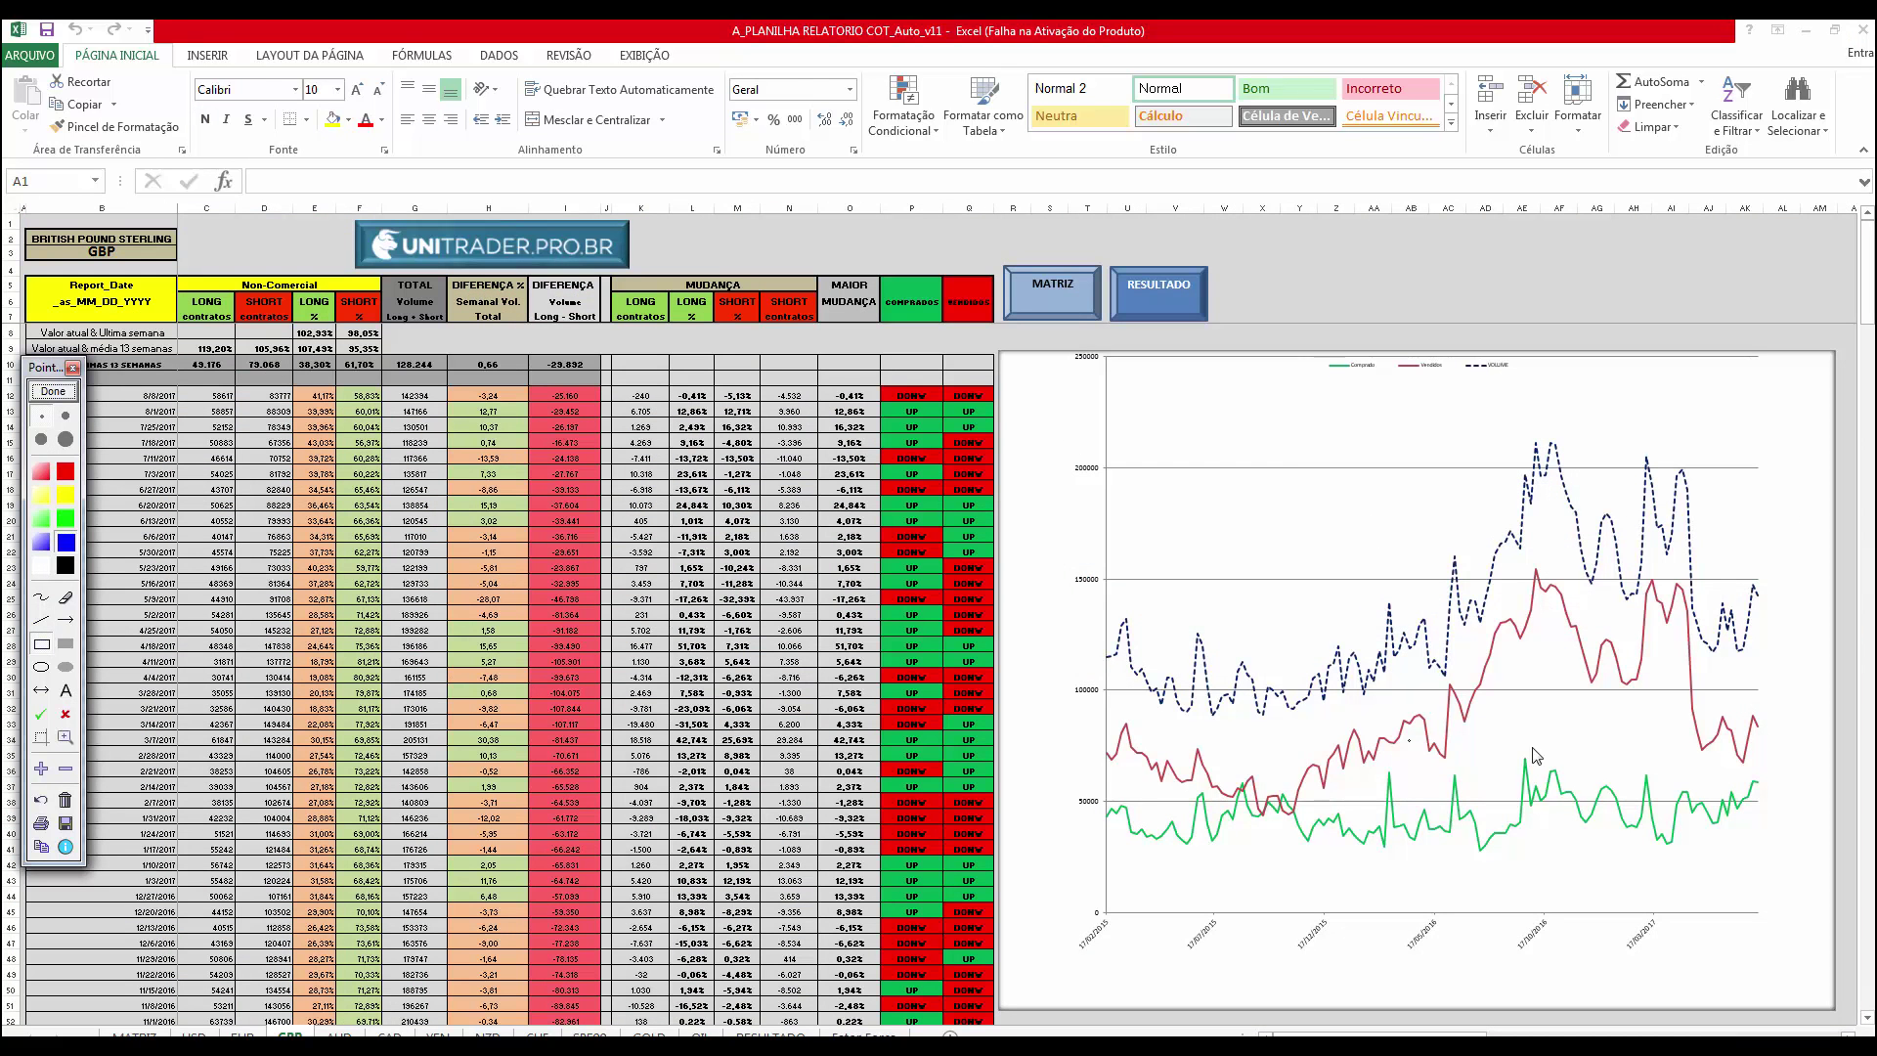
drag(1744, 712, 1770, 729)
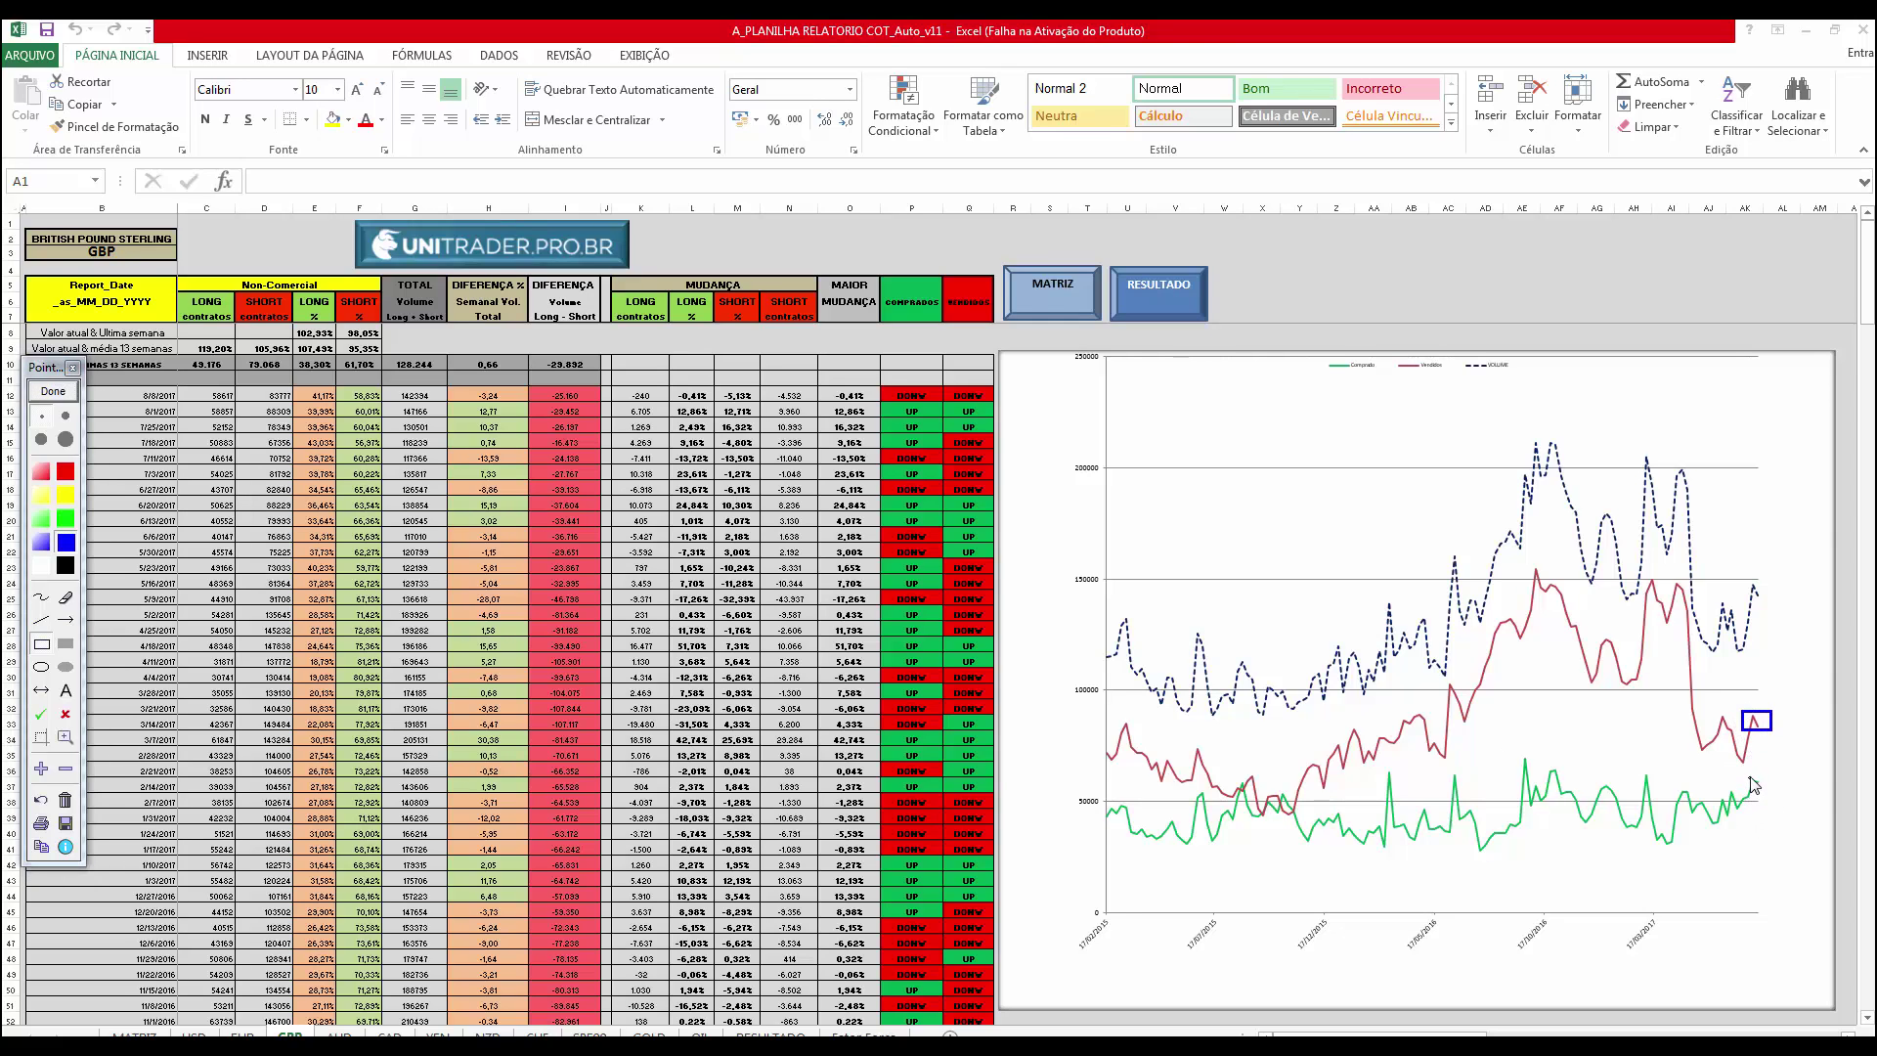
drag(1751, 774, 1769, 792)
drag(1751, 578, 1770, 610)
click(52, 393)
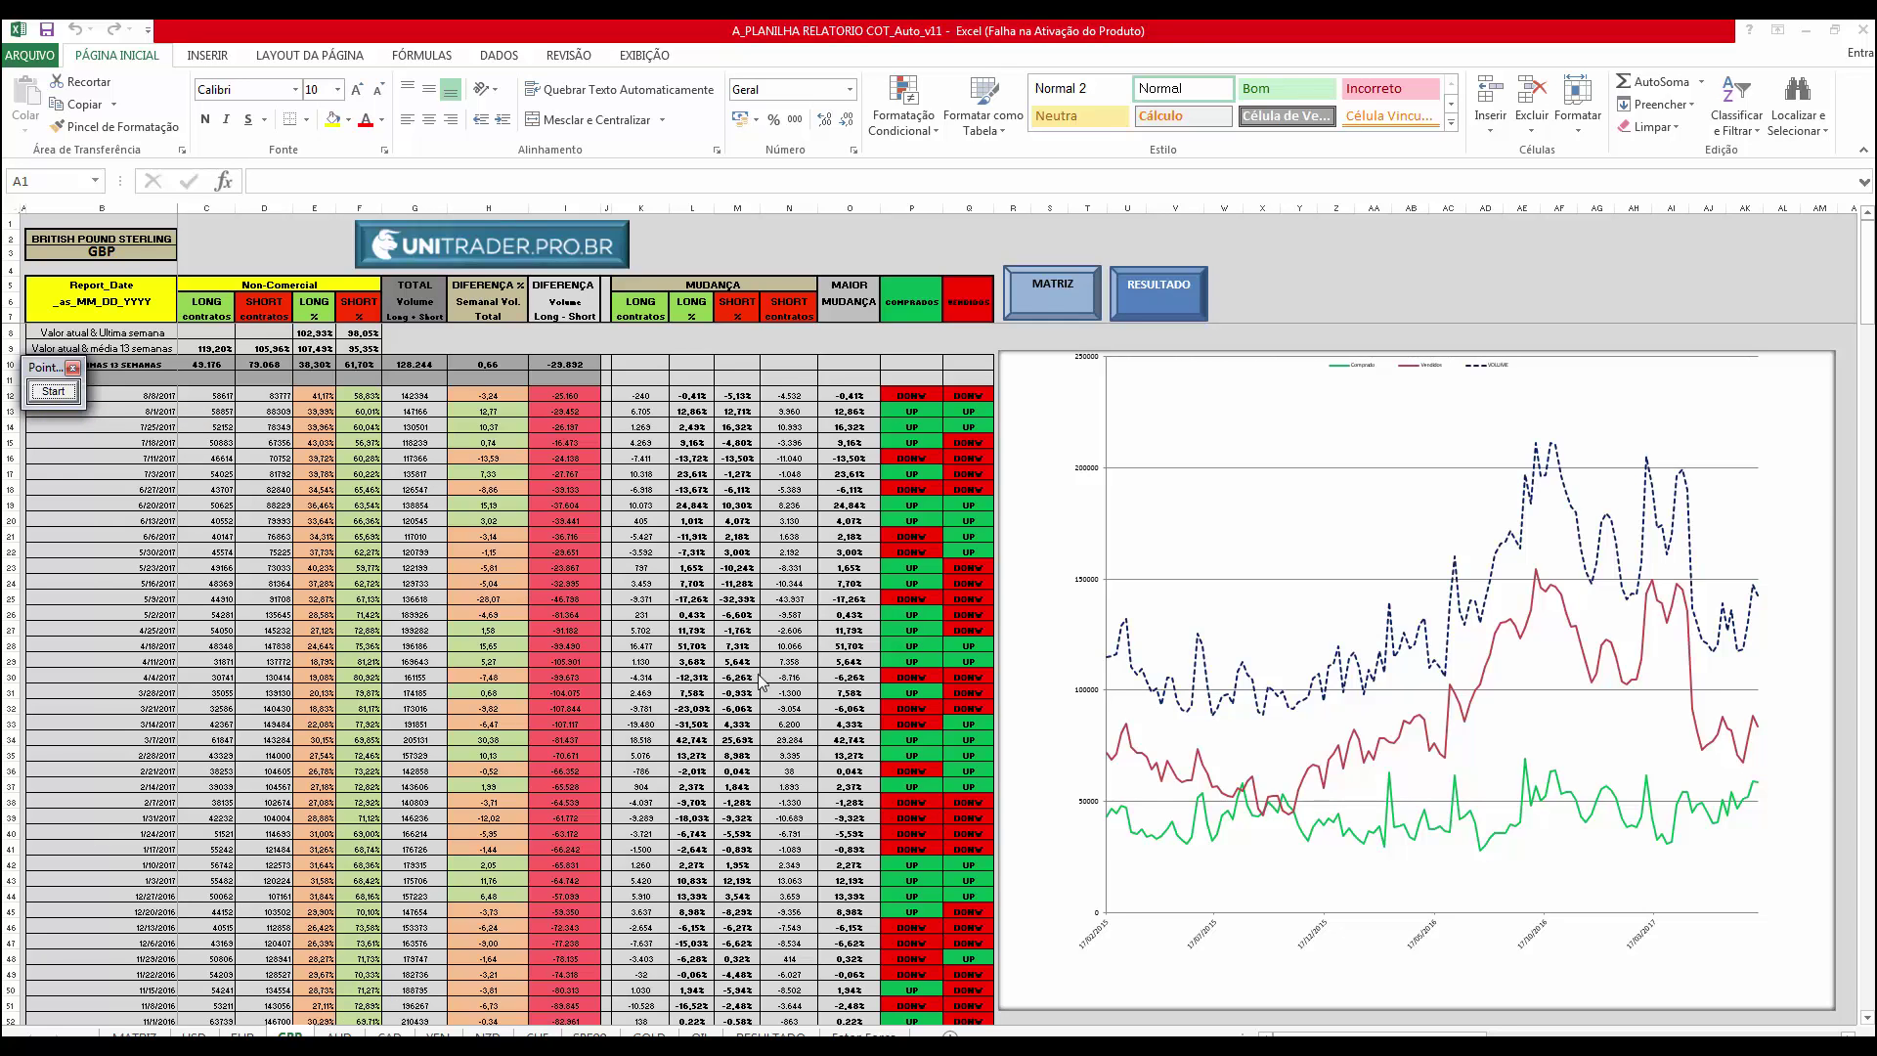
click(771, 1036)
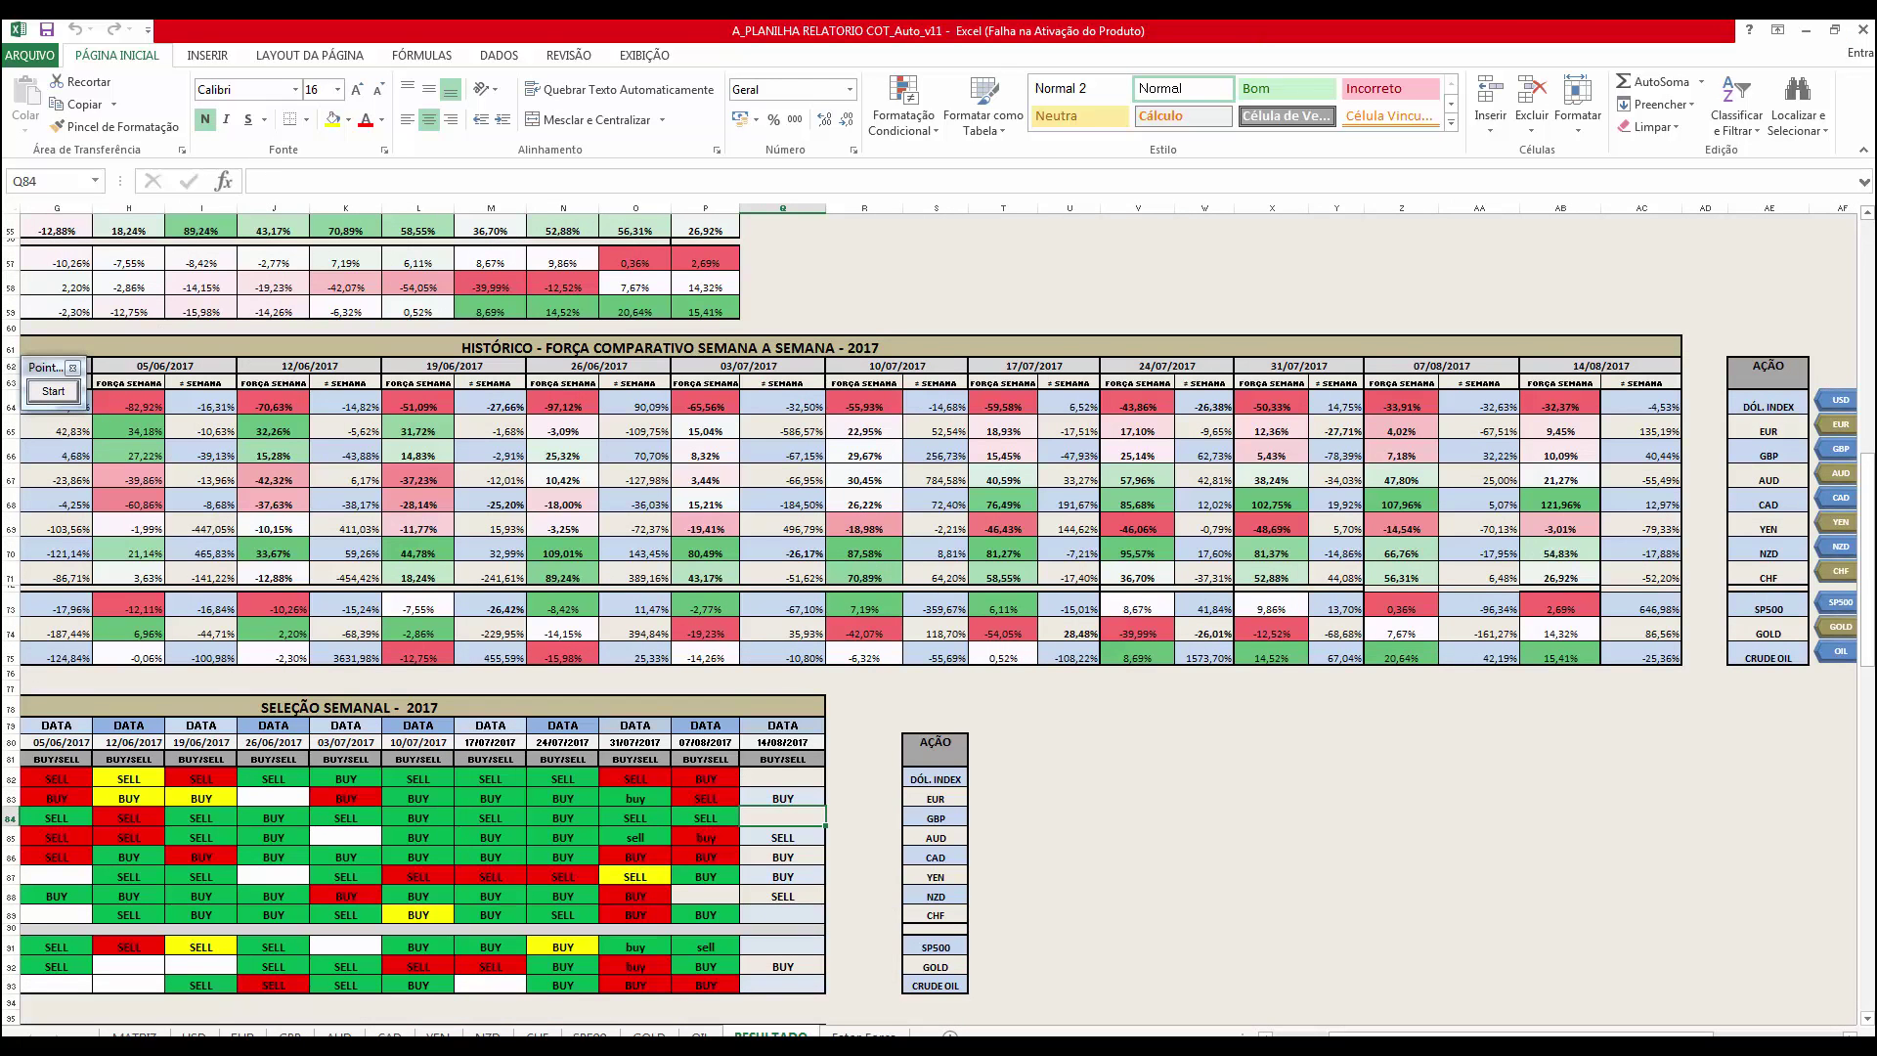
Switch to MetaTrader and examine the GBPUSD daily candles since 6 August 2017 together with the UniTrader indicator's zero-line crossing
key(alt+Tab)
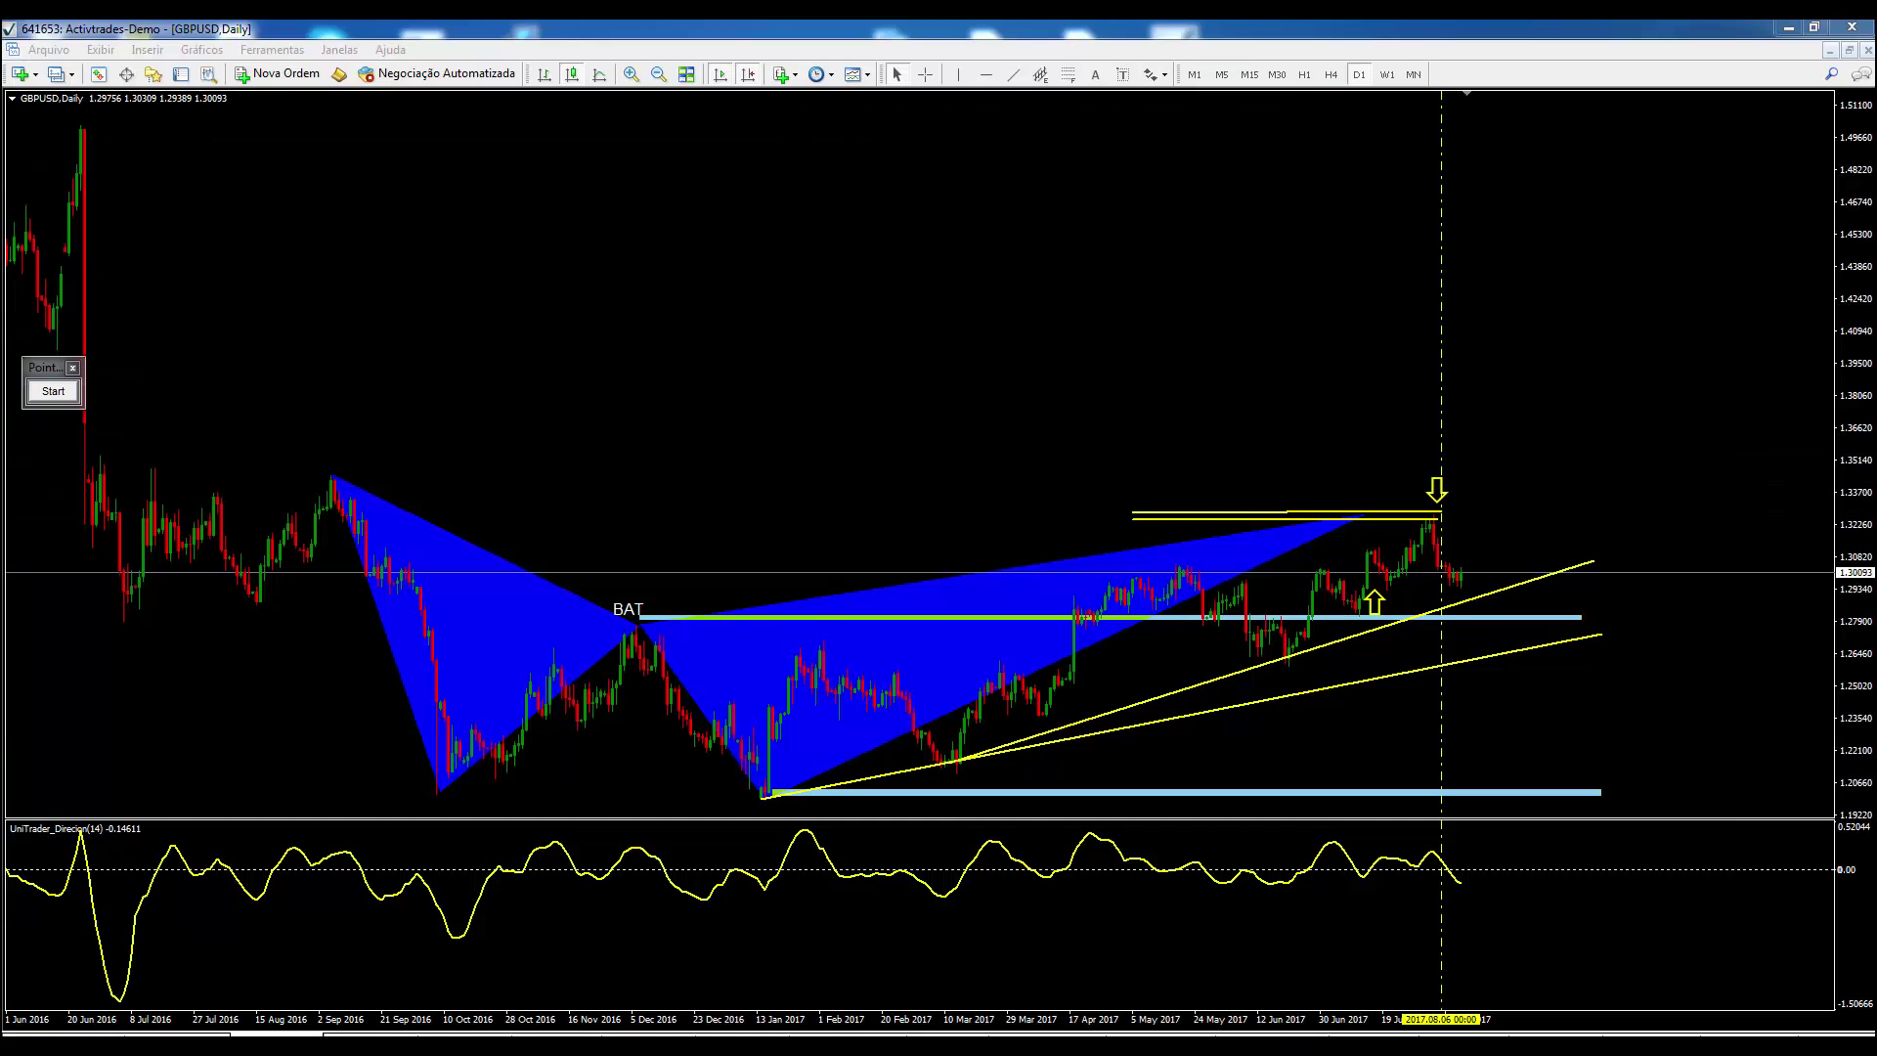
click(925, 74)
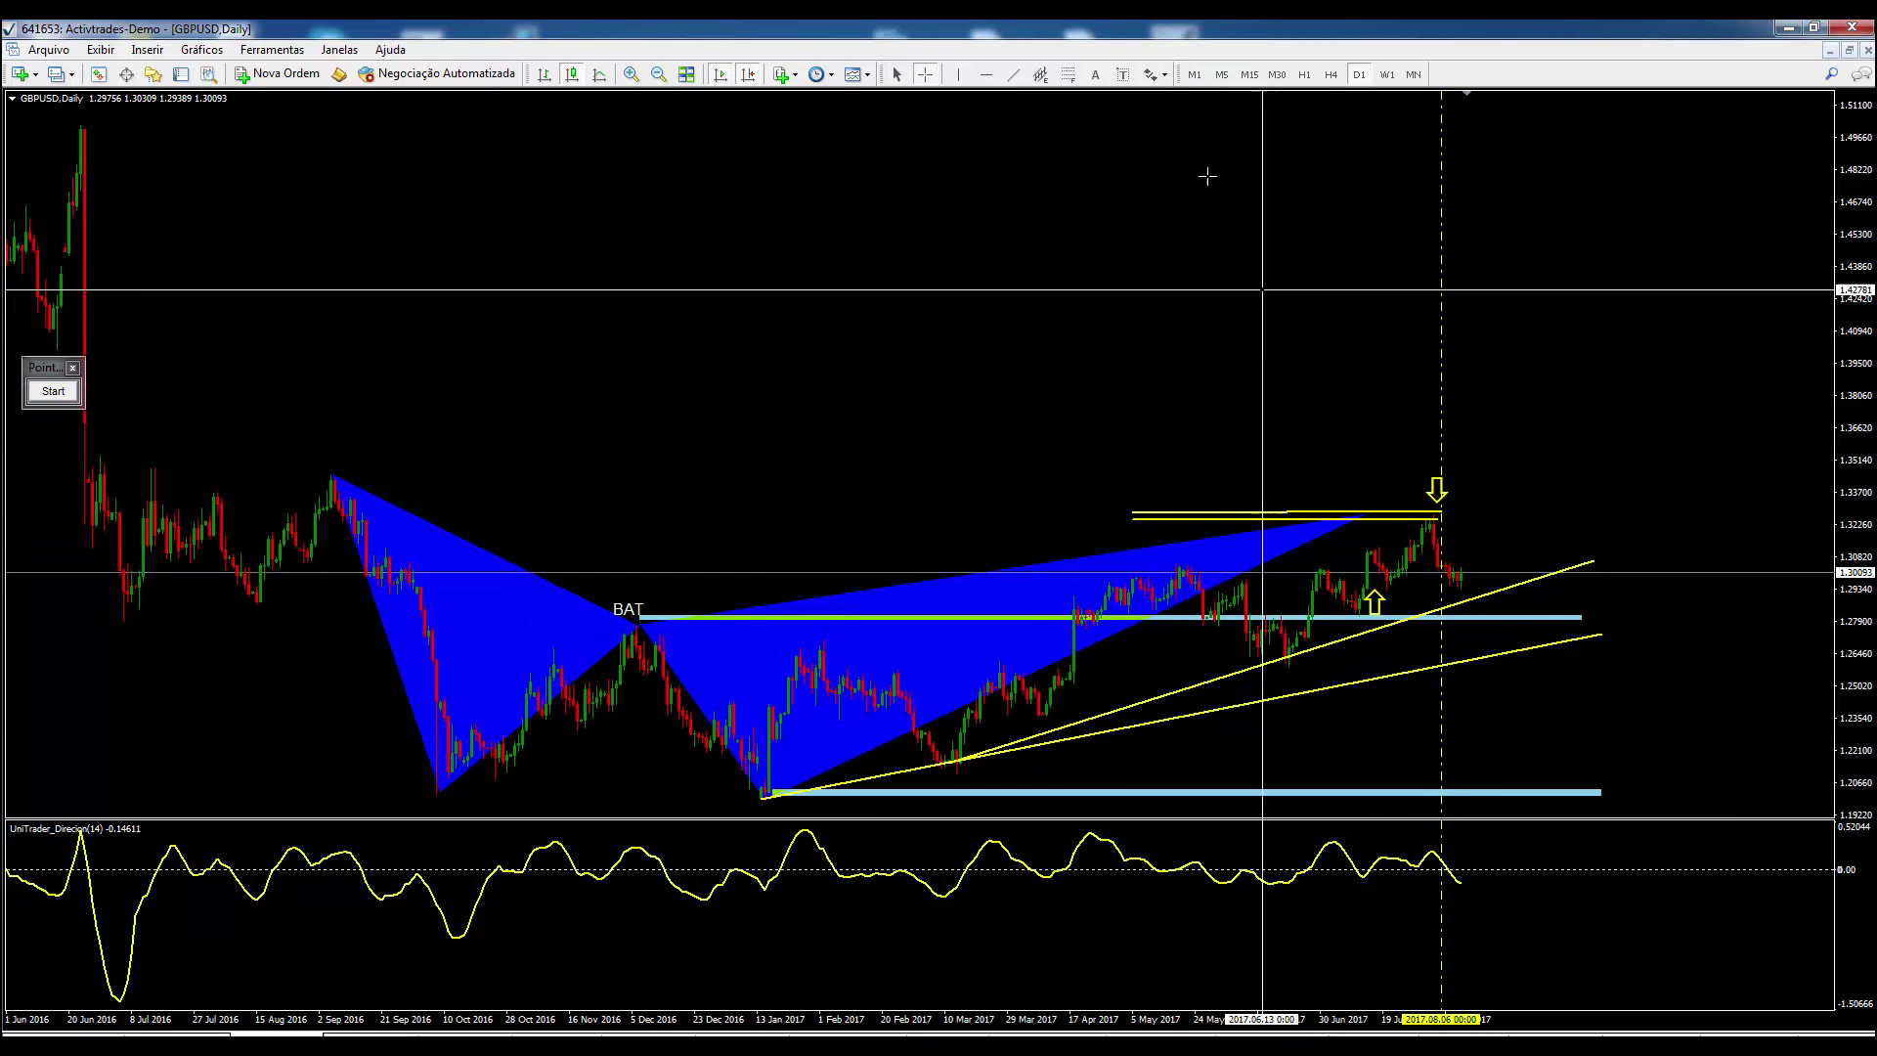
click(634, 76)
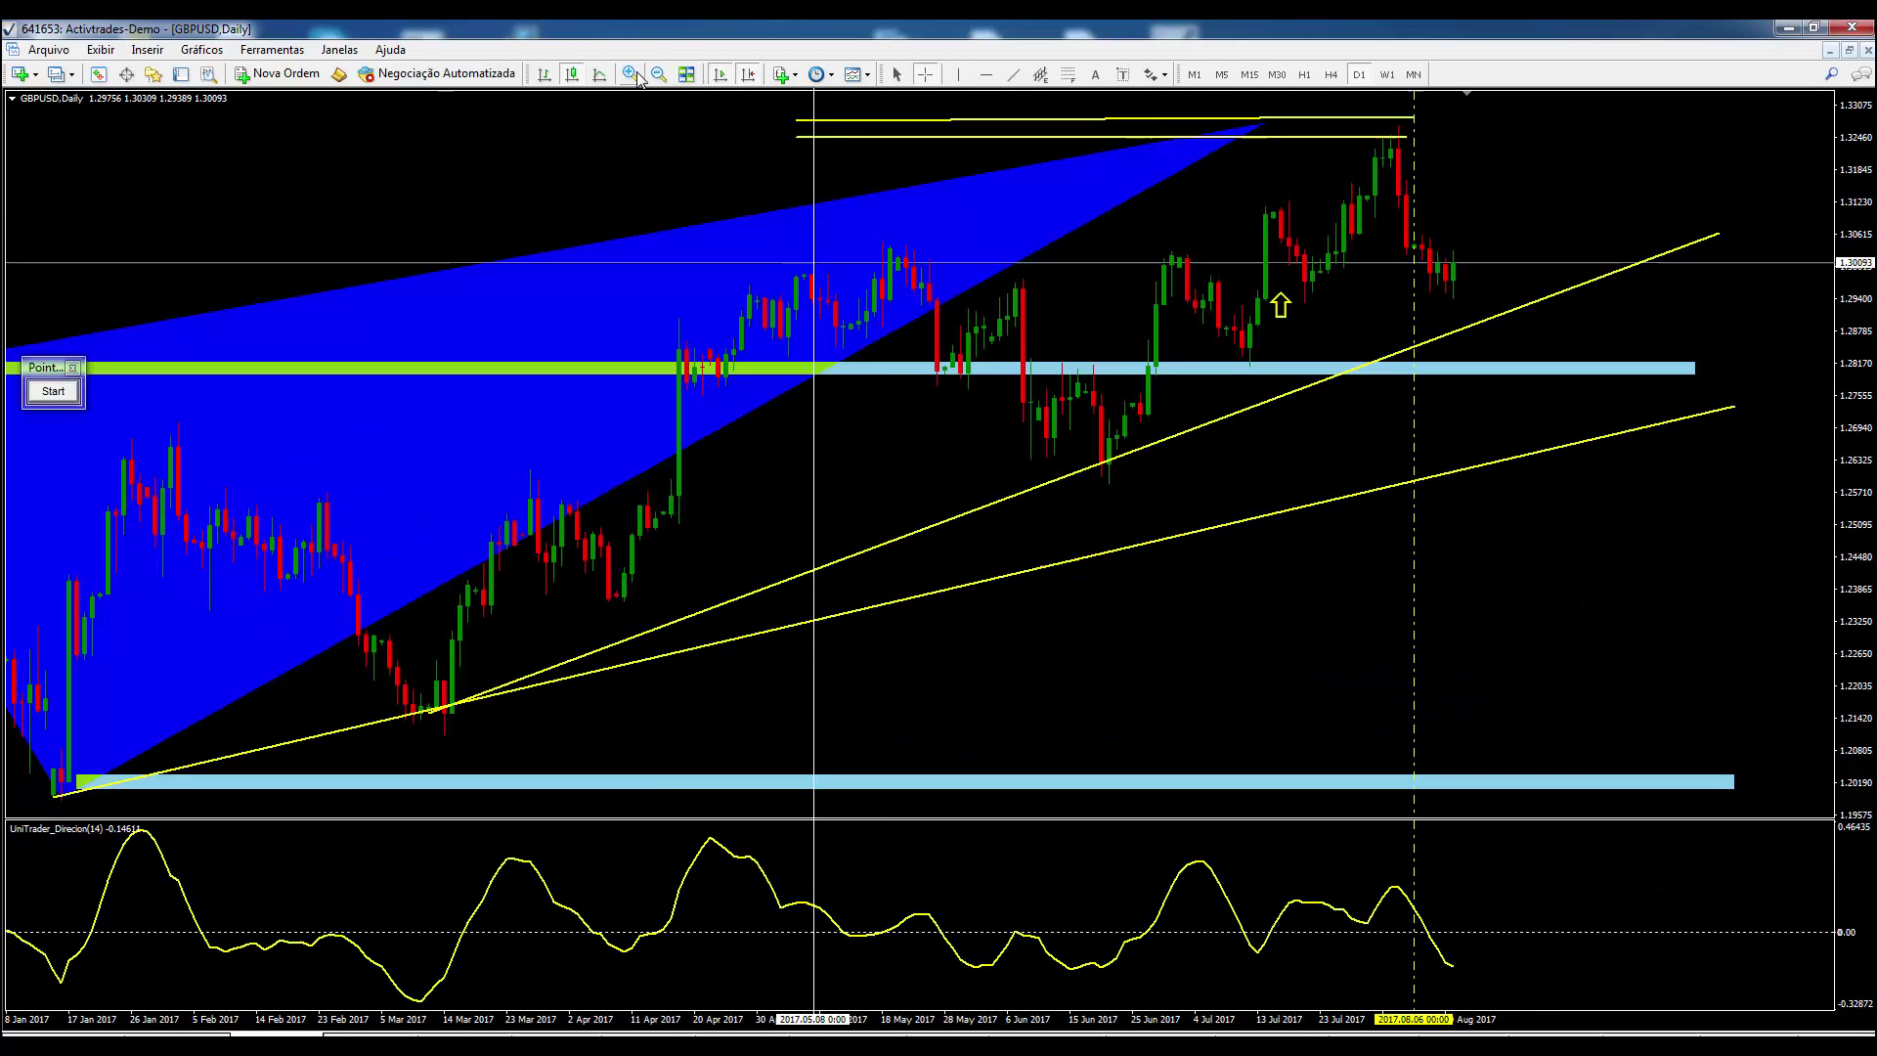
mouse_move(1409, 252)
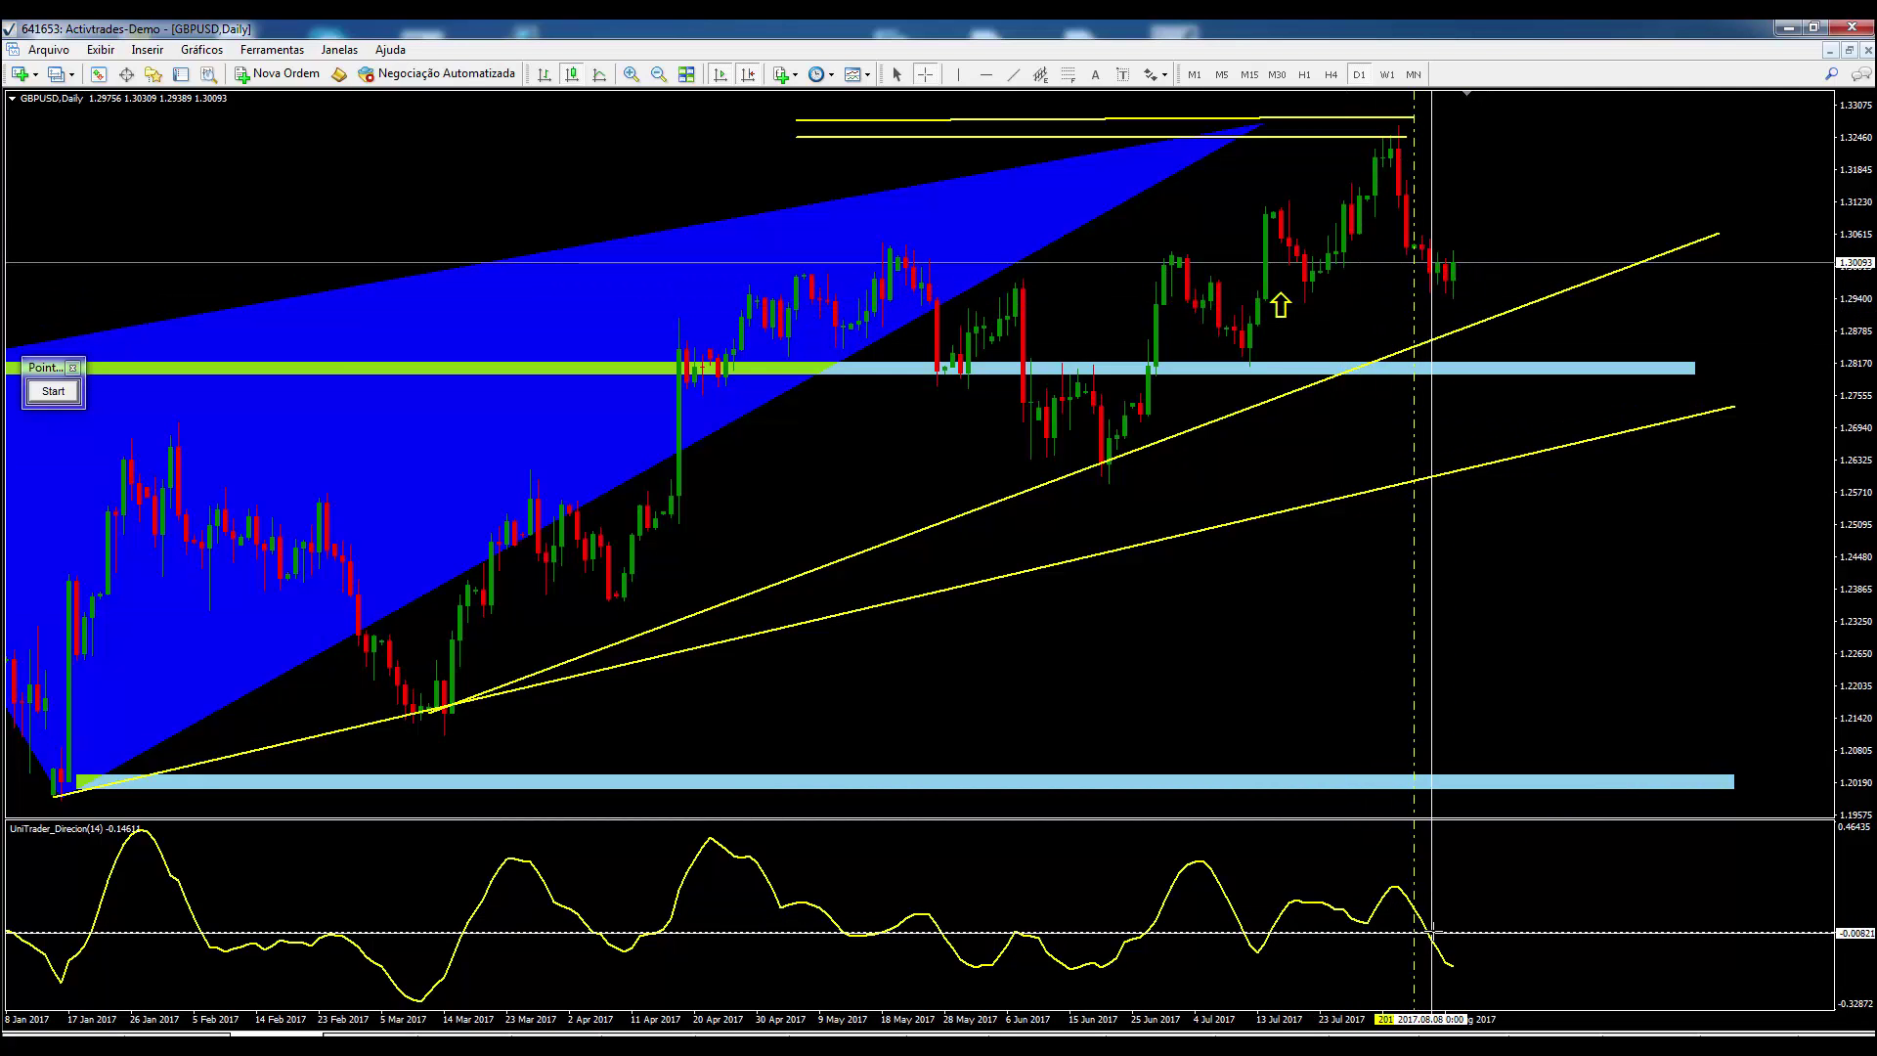
mouse_move(1428, 936)
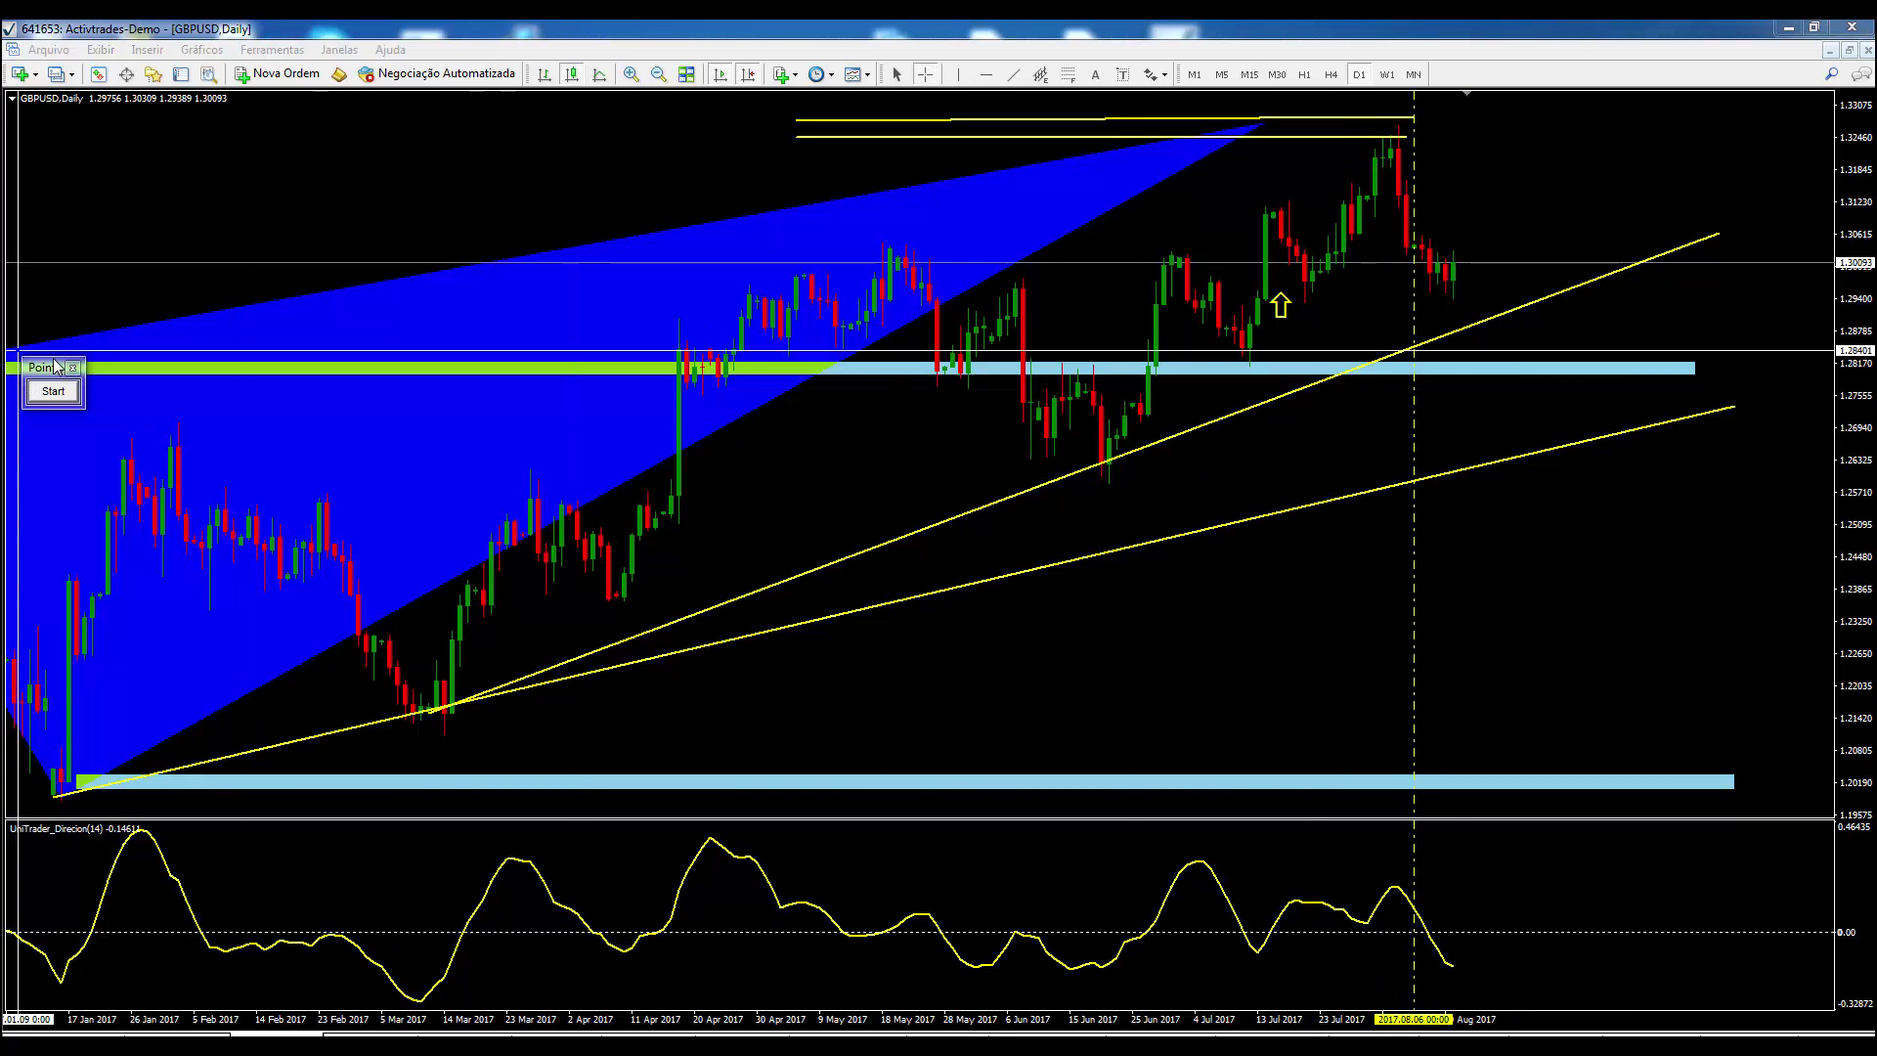
Move the screen annotation palette higher over the GBPUSD daily chart and start annotating
drag(56, 366, 70, 137)
click(65, 162)
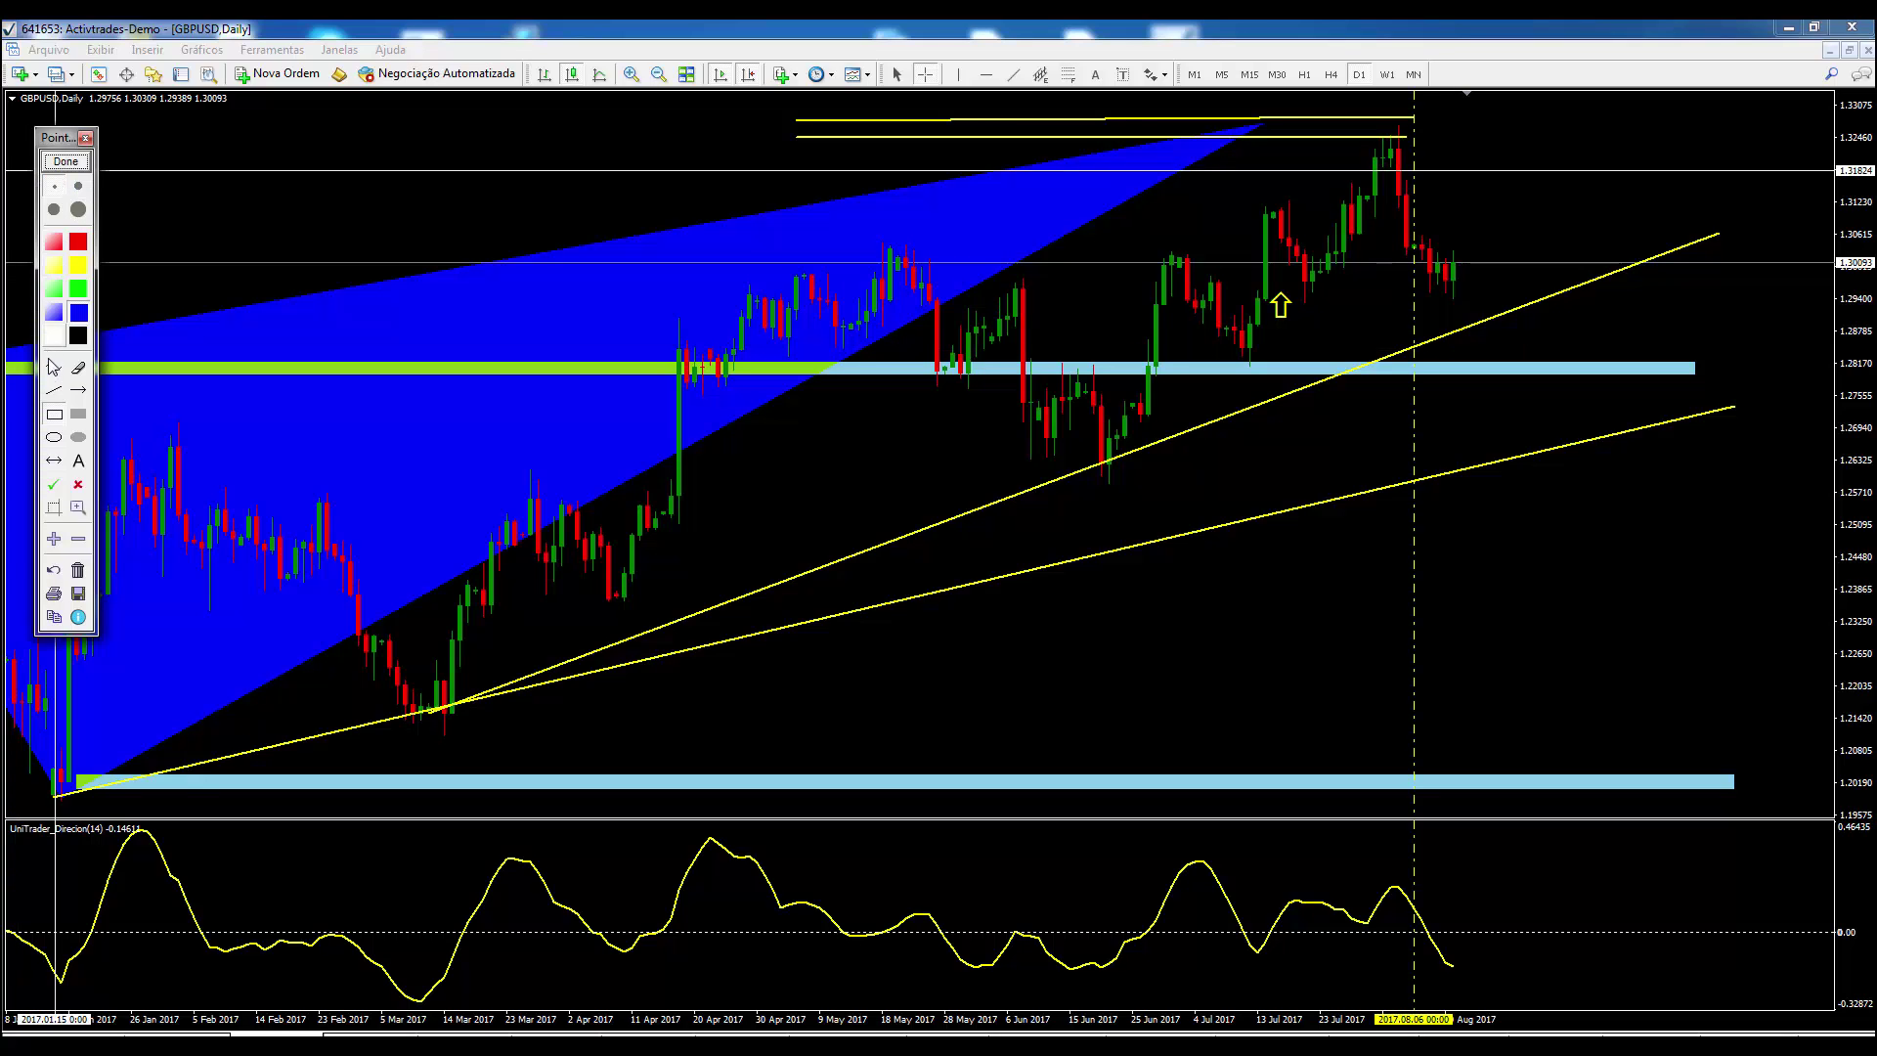